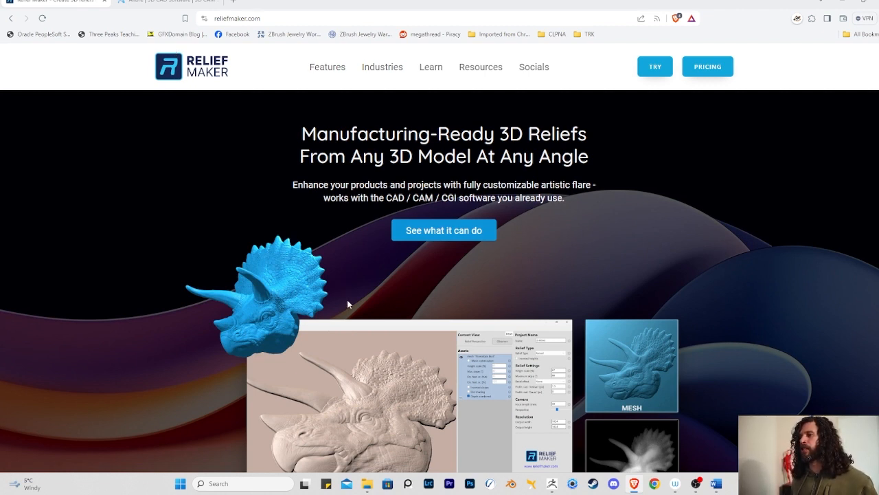
# - Browse the Relief Maker homepage's features, workflow and testimonial sections
pyautogui.scroll(-2, 251, 374)
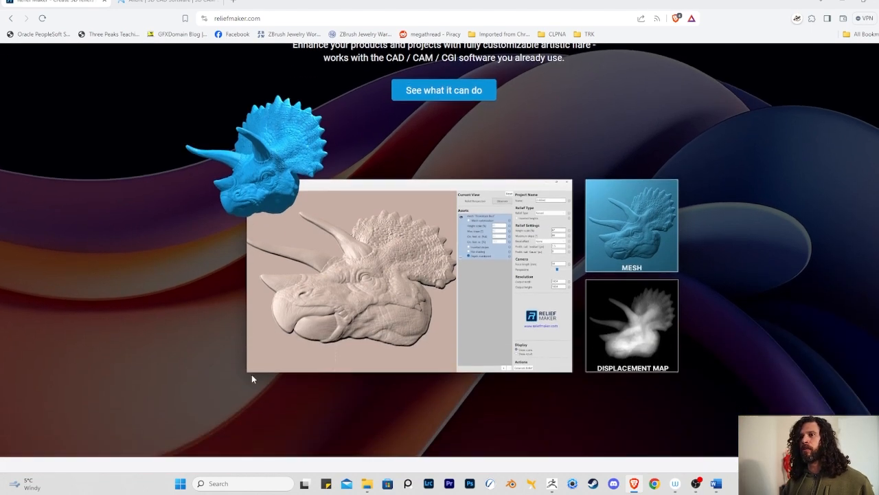
pyautogui.scroll(2, 258, 363)
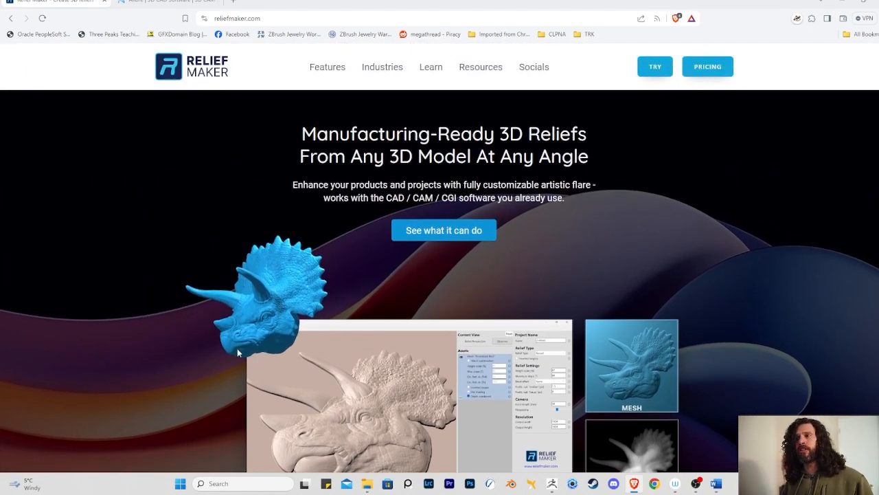
pyautogui.scroll(-3, 239, 356)
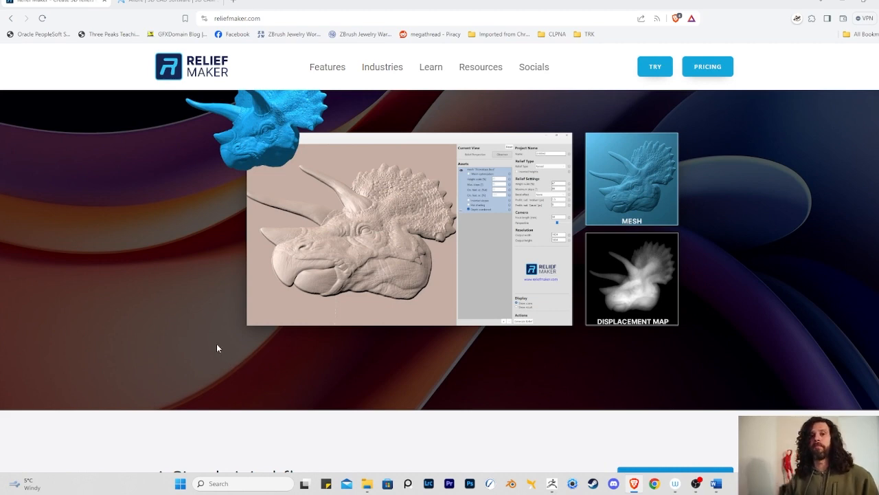
pyautogui.scroll(-4, 218, 353)
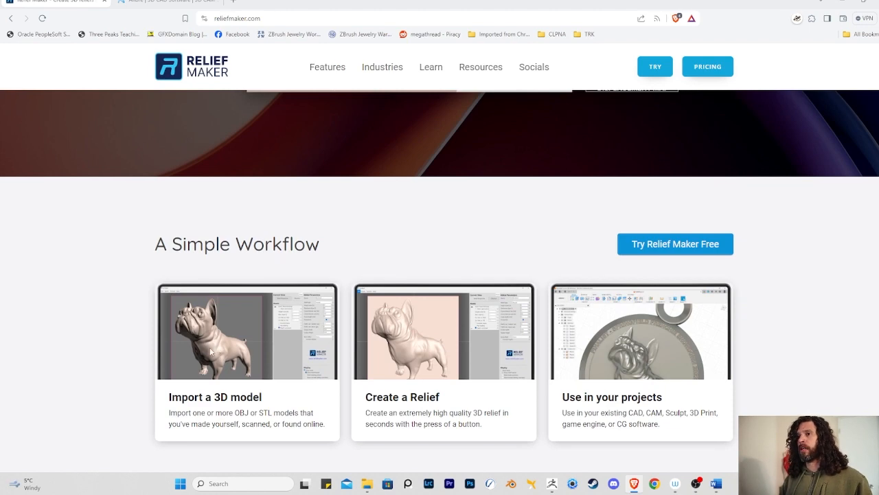
pyautogui.scroll(-1, 211, 351)
pyautogui.scroll(-8, 199, 318)
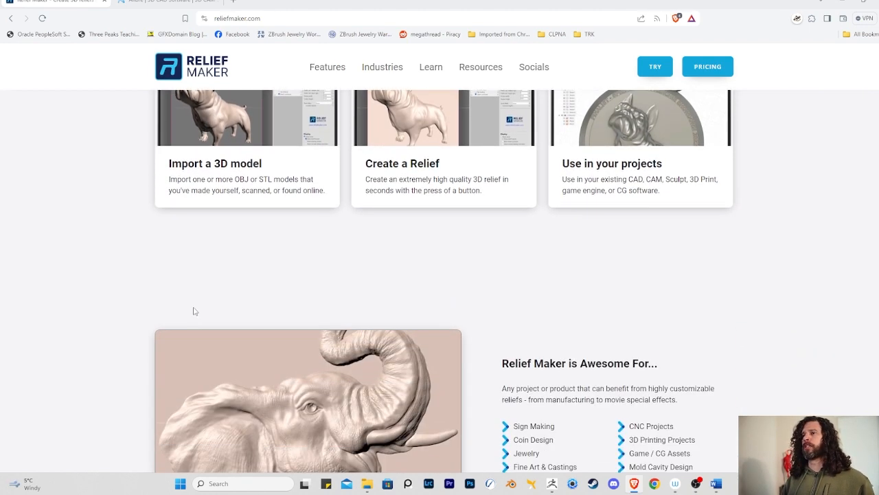
pyautogui.scroll(-1, 177, 326)
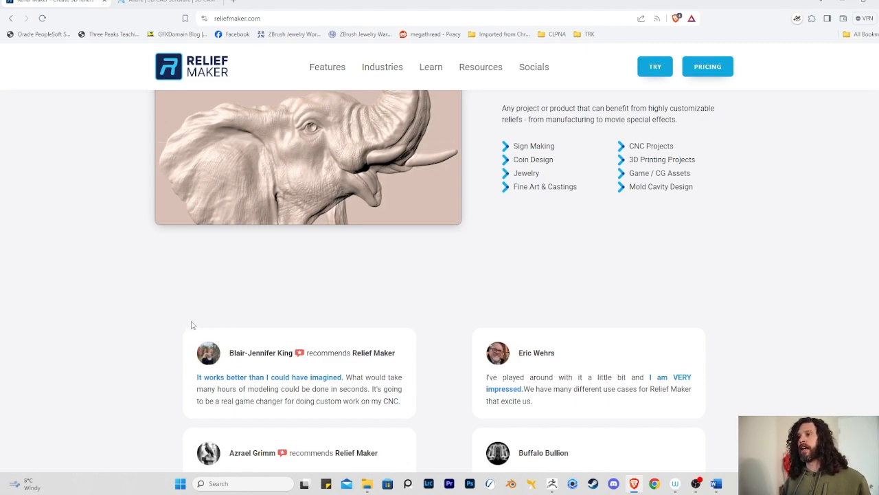
pyautogui.scroll(-2, 193, 325)
pyautogui.scroll(-5, 192, 332)
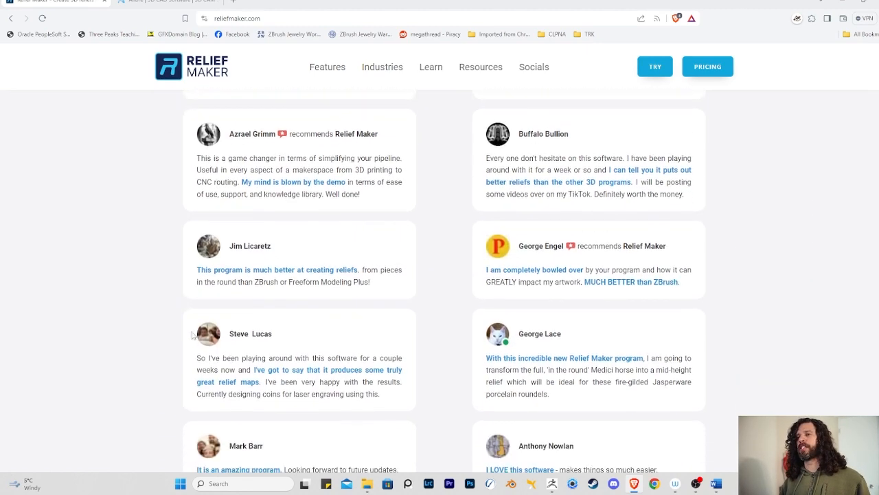
pyautogui.scroll(-13, 193, 335)
pyautogui.scroll(2, 194, 338)
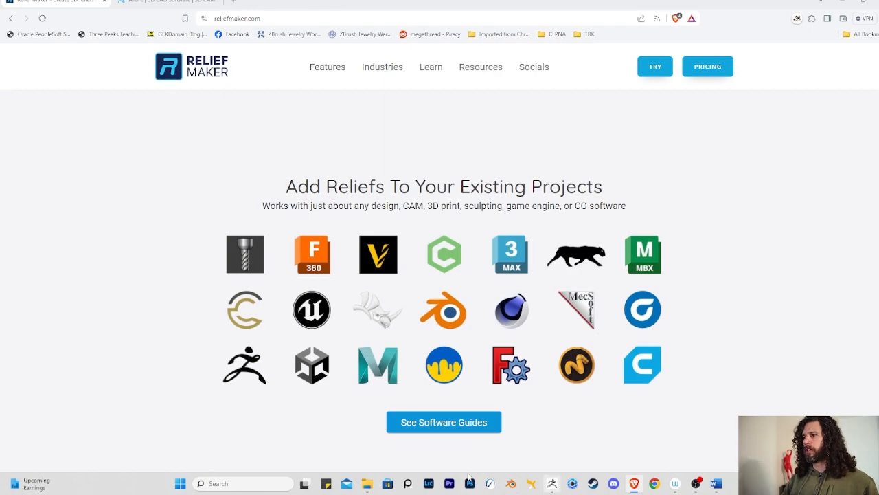
# - Switch to ZBrush and append a PM3D_Plane3D1 plane as a new subtool to the figure model
pyautogui.click(553, 483)
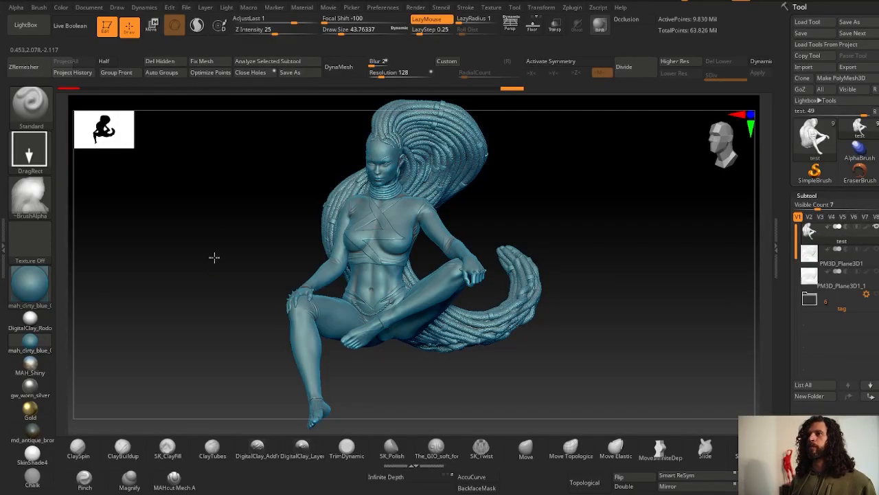
pyautogui.moveTo(214, 257)
pyautogui.mouseDown()
pyautogui.moveTo(226, 243)
pyautogui.moveTo(200, 285)
pyautogui.moveTo(291, 257)
pyautogui.moveTo(204, 293)
pyautogui.moveTo(191, 288)
pyautogui.moveTo(212, 280)
pyautogui.mouseUp()
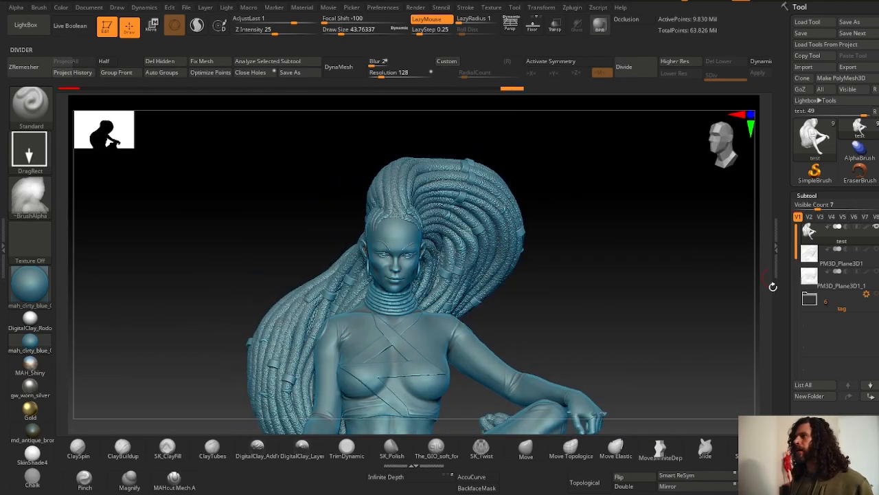
pyautogui.scroll(-5, 783, 344)
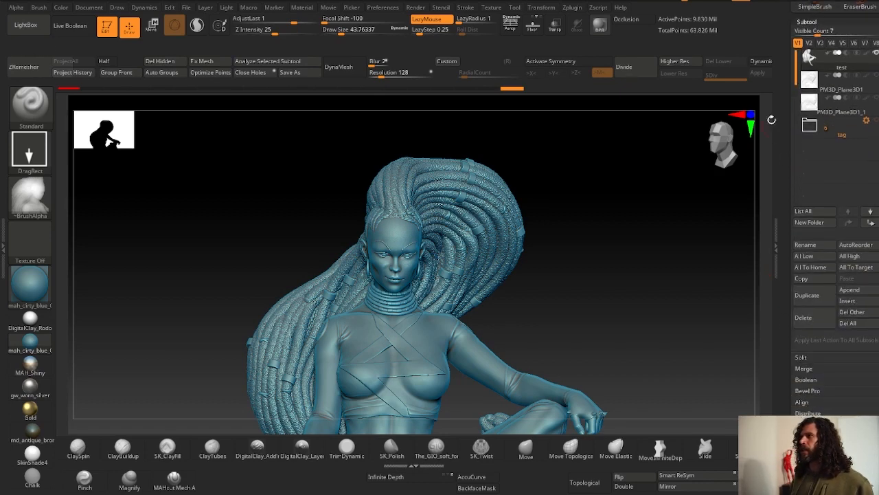
pyautogui.click(833, 86)
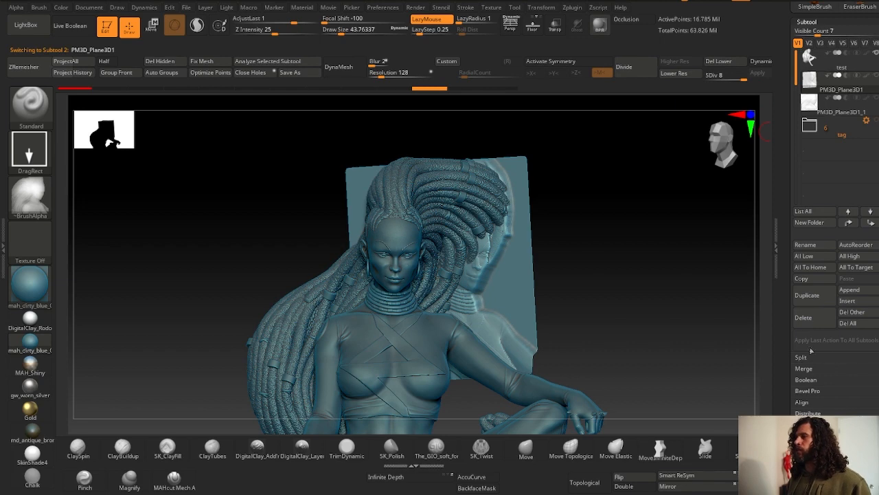
pyautogui.click(850, 290)
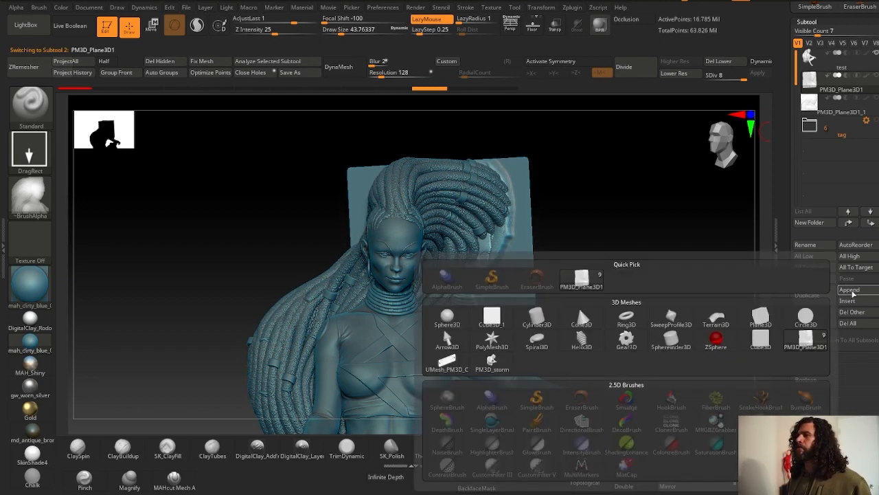
pyautogui.click(760, 317)
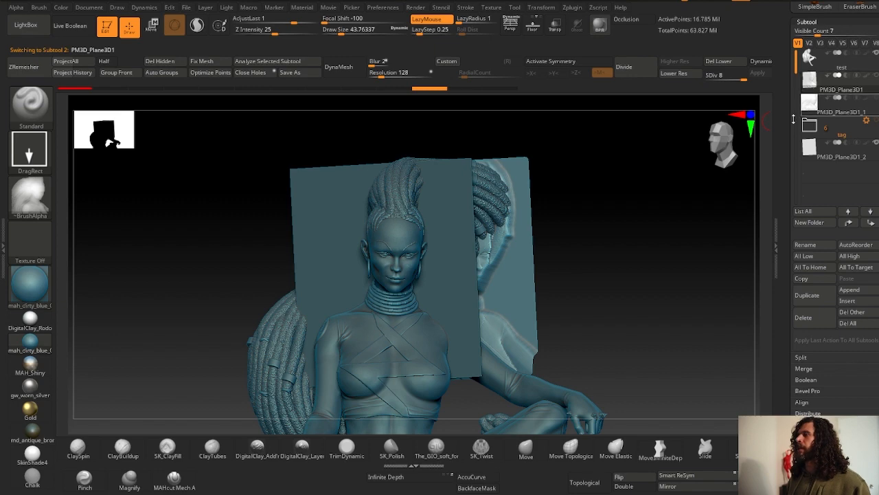
# - Select the new PM3D_Plane3D1_2 subtool and move it to the top of the subtool list
pyautogui.keyDown('alt'); pyautogui.moveTo(613, 220); pyautogui.dragTo(631, 201); pyautogui.keyUp('alt')
pyautogui.click(812, 145)
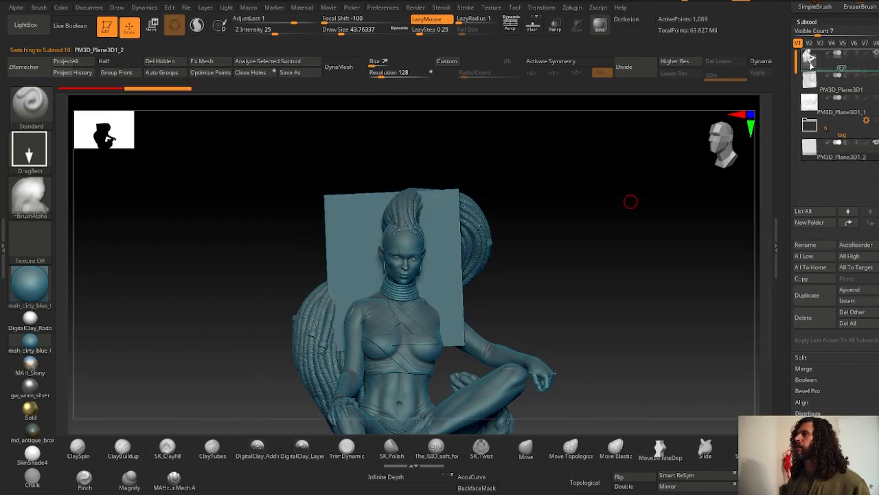
pyautogui.moveTo(812, 66); pyautogui.dragTo(814, 59)
# - Position and scale the plane with the Move gizmo so it sits behind the figure's head and upper body
pyautogui.moveTo(199, 258); pyautogui.dragTo(274, 257)
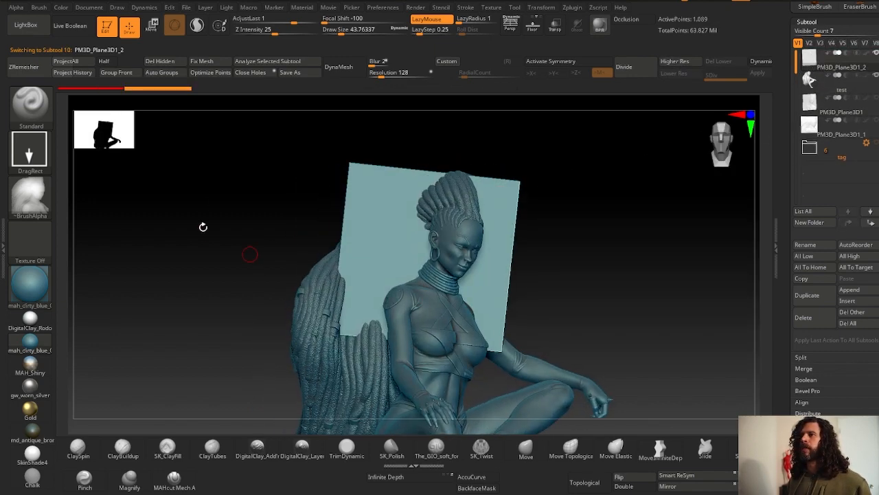
pyautogui.moveTo(202, 227); pyautogui.dragTo(210, 237)
pyautogui.press('w')
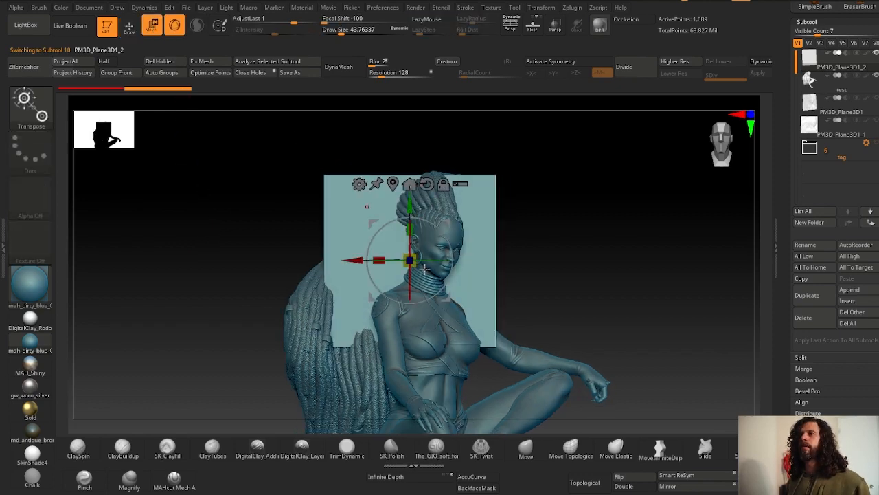
pyautogui.moveTo(424, 269); pyautogui.dragTo(417, 308, button='right')
pyautogui.moveTo(417, 309); pyautogui.dragTo(461, 159)
pyautogui.moveTo(459, 162); pyautogui.dragTo(432, 135, button='right')
pyautogui.moveTo(213, 207); pyautogui.dragTo(245, 193)
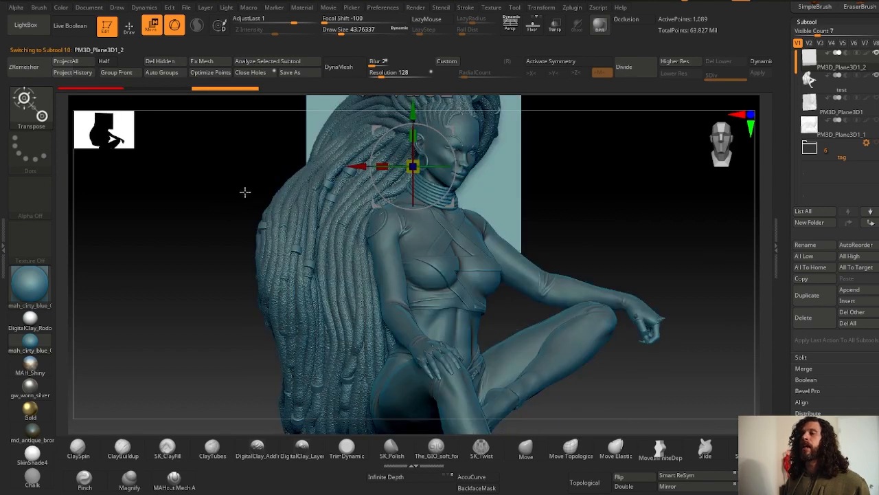
pyautogui.moveTo(411, 164); pyautogui.dragTo(445, 162)
pyautogui.keyDown('alt'); pyautogui.moveTo(226, 264); pyautogui.dragTo(195, 269); pyautogui.keyUp('alt')
pyautogui.moveTo(413, 193); pyautogui.dragTo(421, 207)
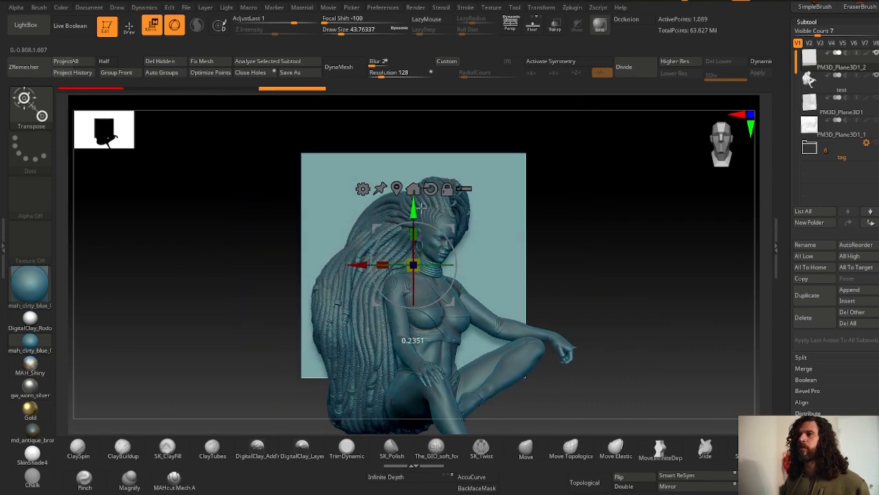
pyautogui.keyDown('alt'); pyautogui.moveTo(275, 195); pyautogui.dragTo(176, 269); pyautogui.keyUp('alt')
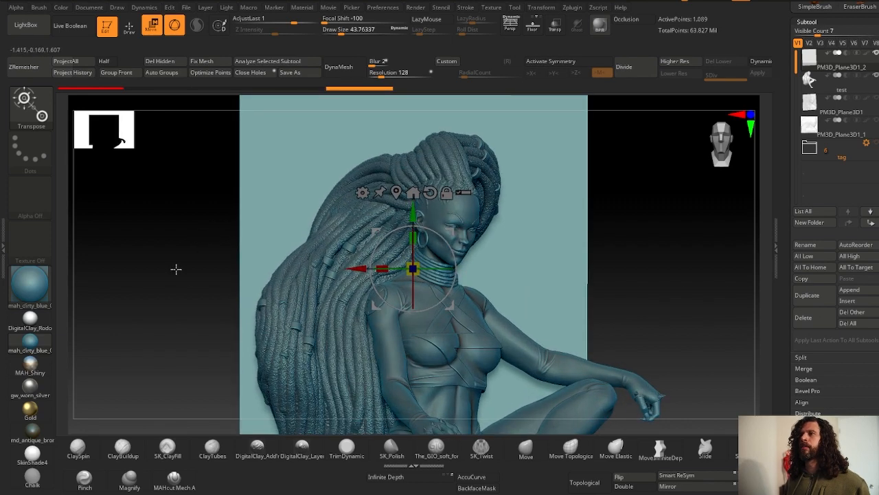
pyautogui.moveTo(412, 268); pyautogui.dragTo(350, 270)
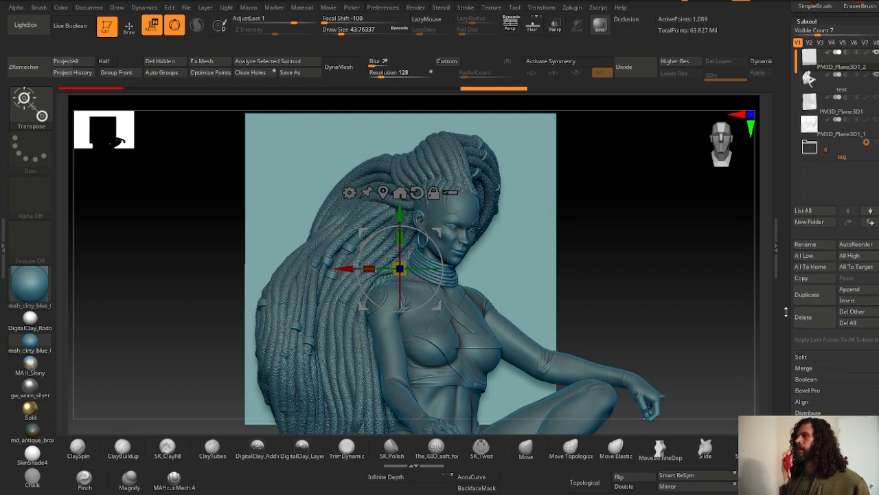
# - Subdivide the plane mesh repeatedly up to subdivision level 8
pyautogui.scroll(-5, 786, 311)
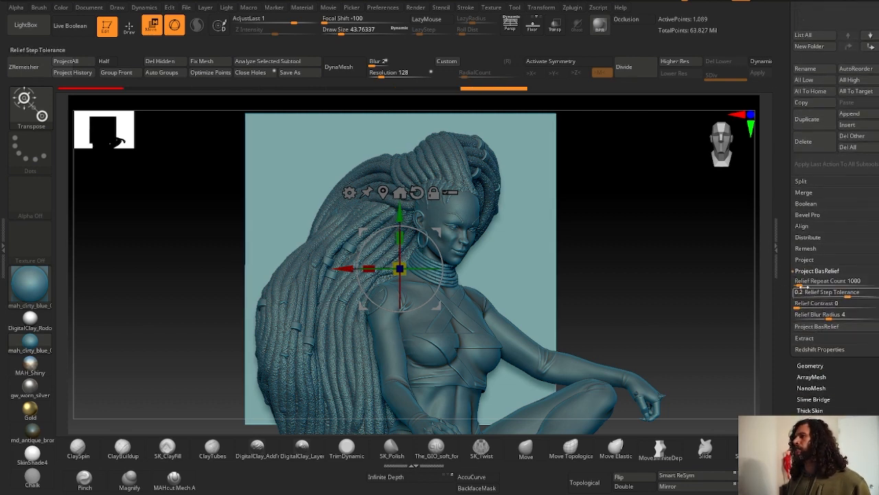
pyautogui.moveTo(806, 284)
pyautogui.mouseDown()
pyautogui.moveTo(833, 283)
pyautogui.moveTo(816, 283)
pyautogui.mouseUp()
pyautogui.scroll(10, 785, 46)
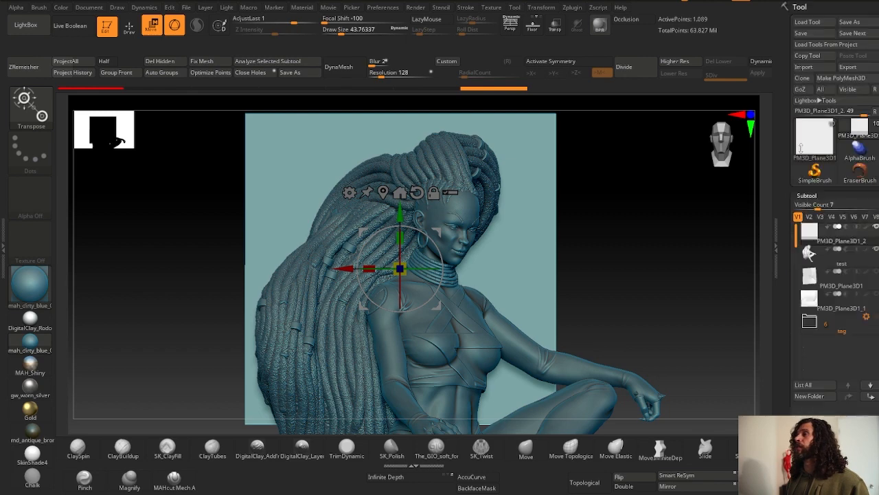
pyautogui.click(636, 68)
pyautogui.click(639, 75)
pyautogui.click(639, 73)
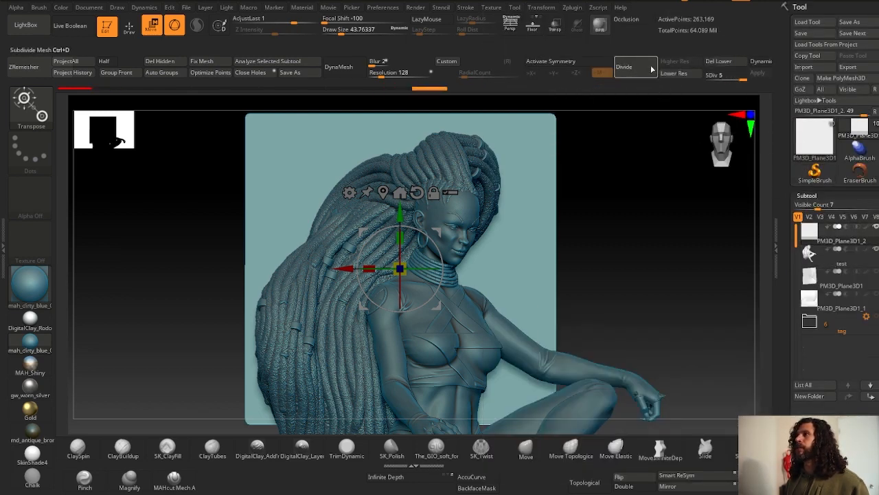
pyautogui.click(640, 73)
pyautogui.click(641, 72)
pyautogui.click(641, 70)
pyautogui.click(641, 71)
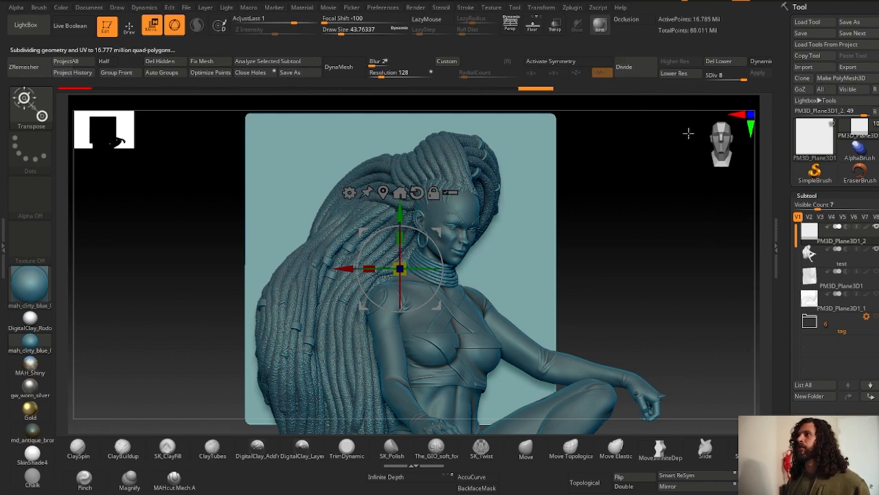
# - Set the Relief Repeat Count to 17272 and the Relief Blur Radius to 3 in the Project BasRelief settings
pyautogui.moveTo(779, 344); pyautogui.dragTo(786, 229)
pyautogui.moveTo(812, 172); pyautogui.dragTo(852, 179)
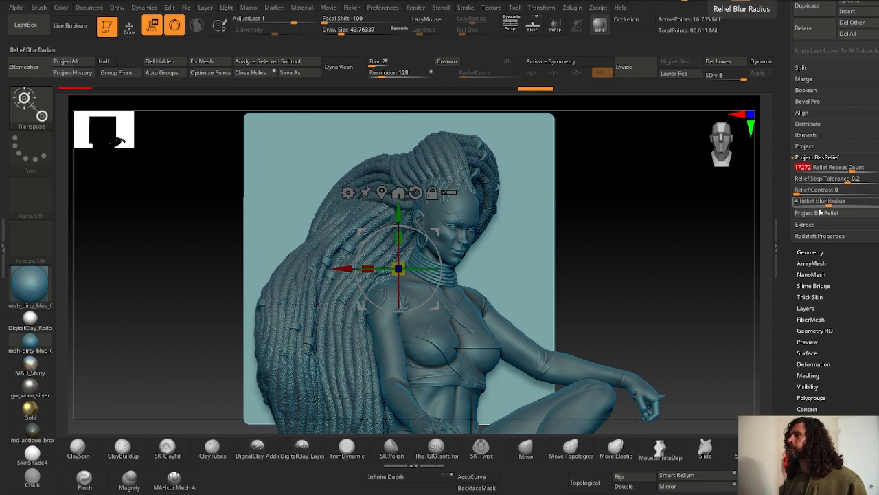
pyautogui.moveTo(823, 202); pyautogui.dragTo(821, 223)
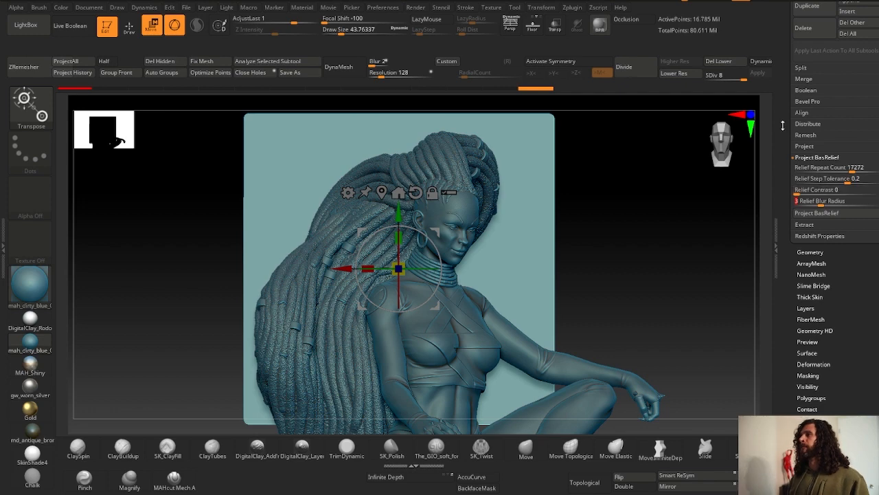
# - Select the PM3D_Plane3D1 relief subtool, switch to Draw mode and display its polyframe wireframe
pyautogui.moveTo(786, 103); pyautogui.dragTo(779, 214)
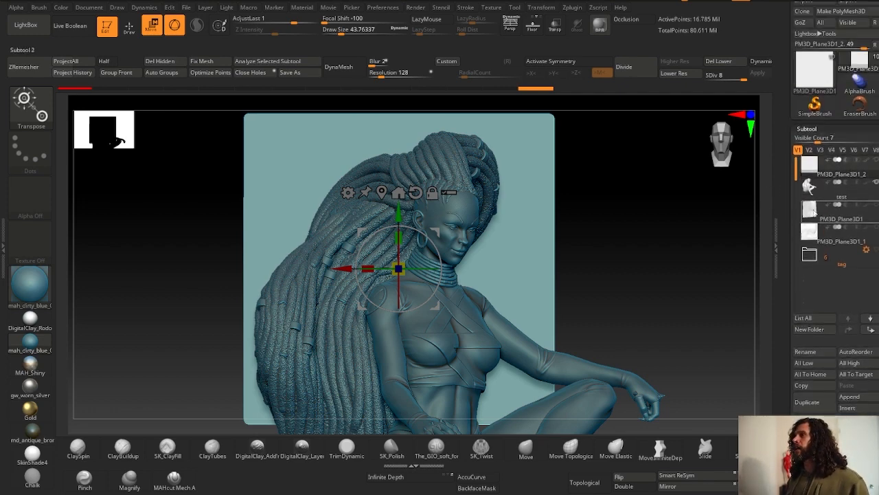
pyautogui.click(810, 216)
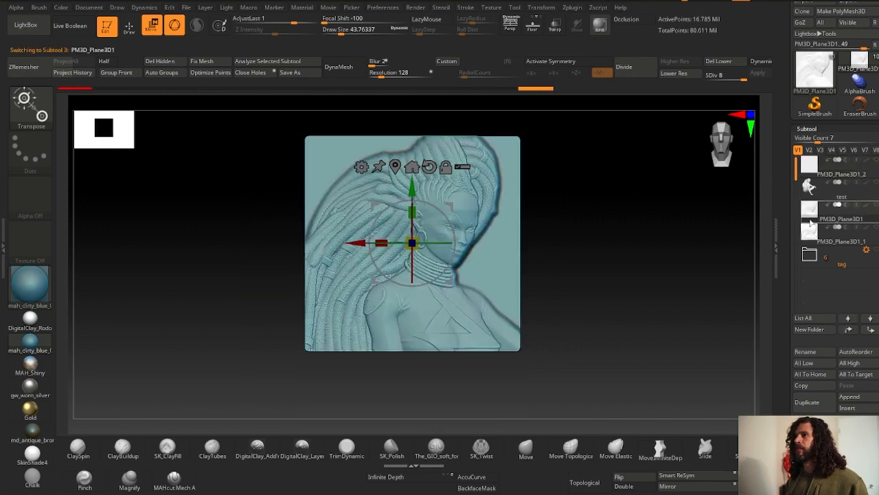
pyautogui.keyDown('alt'); pyautogui.moveTo(334, 383); pyautogui.dragTo(339, 392); pyautogui.keyUp('alt')
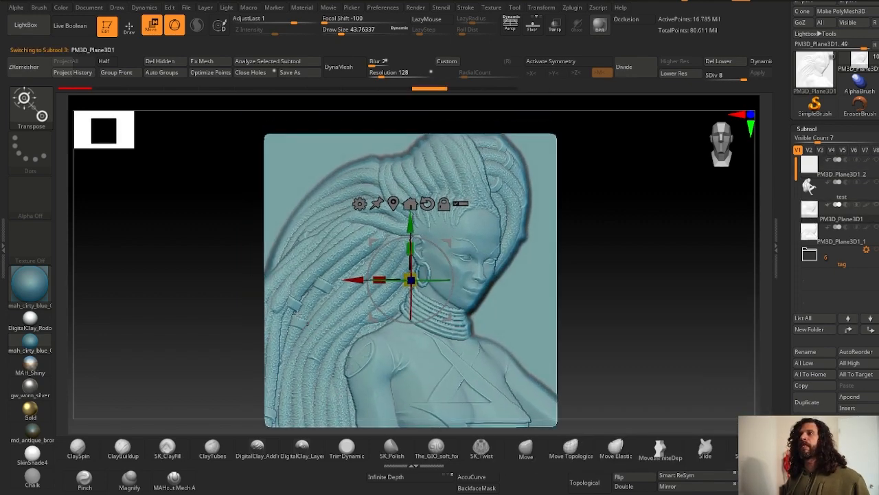
pyautogui.press('q')
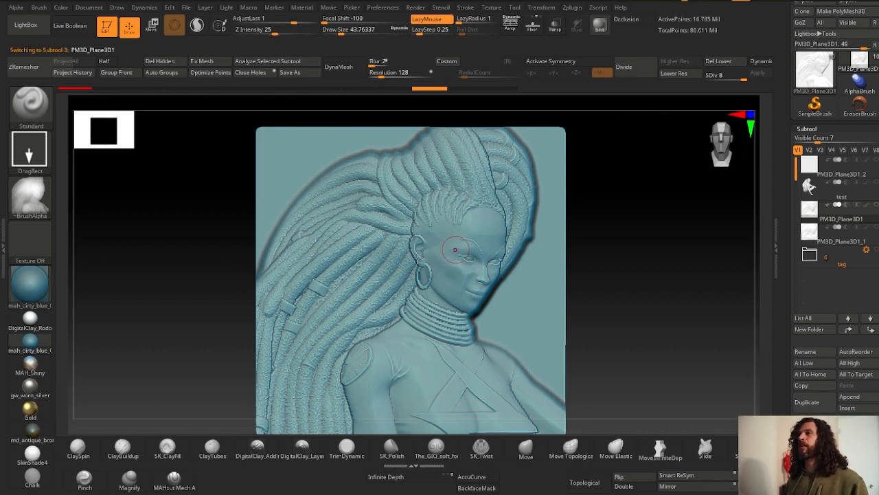
pyautogui.moveTo(330, 352)
pyautogui.mouseDown(button='right')
pyautogui.moveTo(331, 302)
pyautogui.moveTo(329, 324)
pyautogui.moveTo(385, 147)
pyautogui.mouseUp(button='right')
pyautogui.hotkey('shift', 'f')
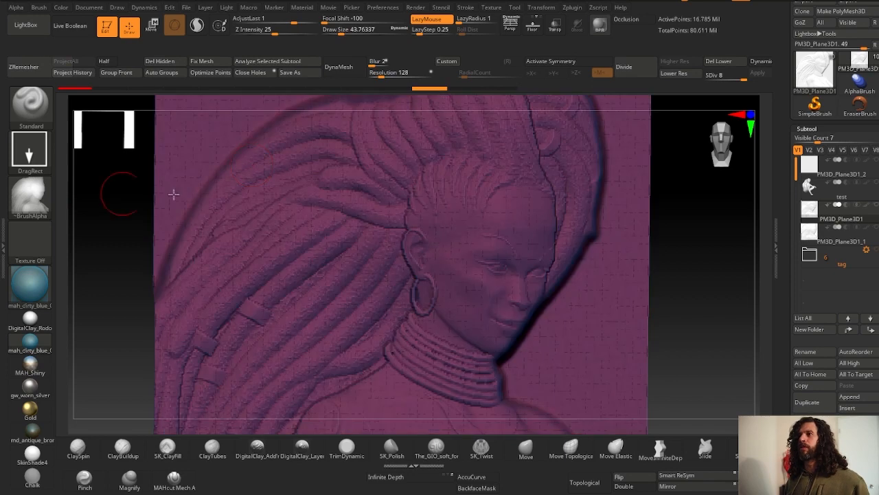
# - Inspect the relief at its lowest and highest subdivision levels and from the side to judge its depth
pyautogui.moveTo(723, 79); pyautogui.dragTo(696, 77)
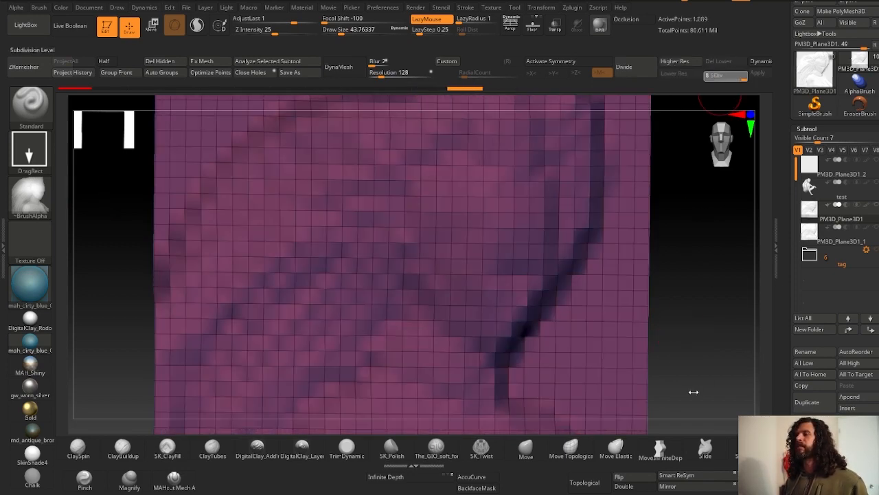
pyautogui.press('d')
pyautogui.press('d')
pyautogui.press('d')
pyautogui.press('d')
pyautogui.press('d')
pyautogui.press('d')
pyautogui.press('d')
pyautogui.hotkey('shift', 'f')
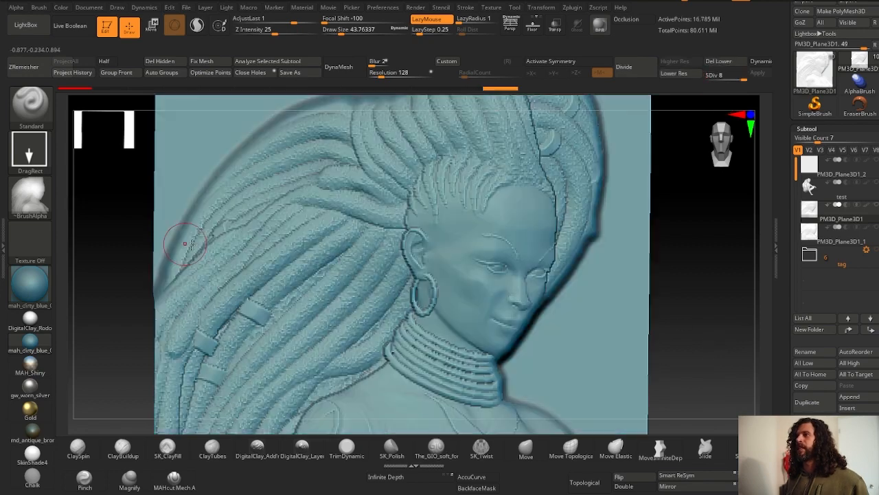
pyautogui.keyDown('ctrl'); pyautogui.moveTo(193, 245); pyautogui.dragTo(226, 247, button='right'); pyautogui.keyUp('ctrl')
pyautogui.keyDown('ctrl'); pyautogui.moveTo(494, 386); pyautogui.dragTo(269, 192, button='right'); pyautogui.keyUp('ctrl')
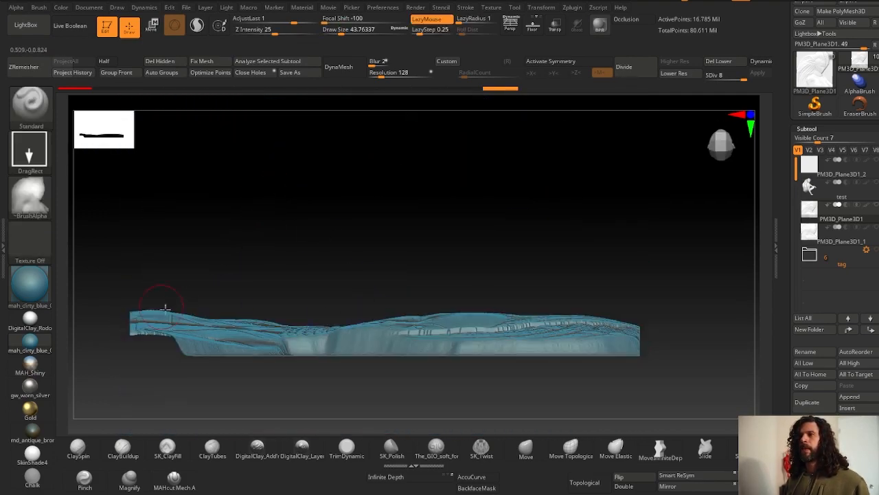
# - Rotate around the projected relief to examine its surface detail from several angles, ending in front view
pyautogui.moveTo(334, 304); pyautogui.dragTo(327, 251, button='right')
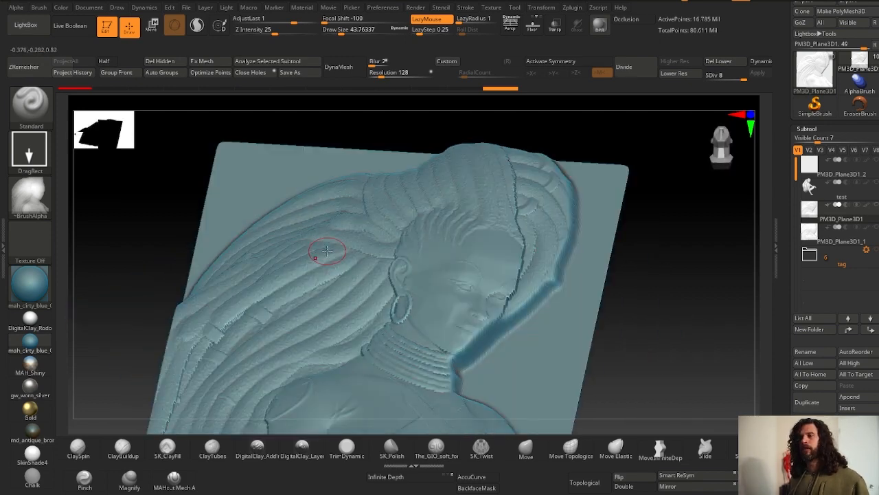
pyautogui.moveTo(327, 251); pyautogui.dragTo(294, 264, button='right')
pyautogui.moveTo(359, 357); pyautogui.dragTo(366, 341, button='right')
pyautogui.keyDown('ctrl'); pyautogui.moveTo(366, 341); pyautogui.dragTo(376, 323, button='right'); pyautogui.keyUp('ctrl')
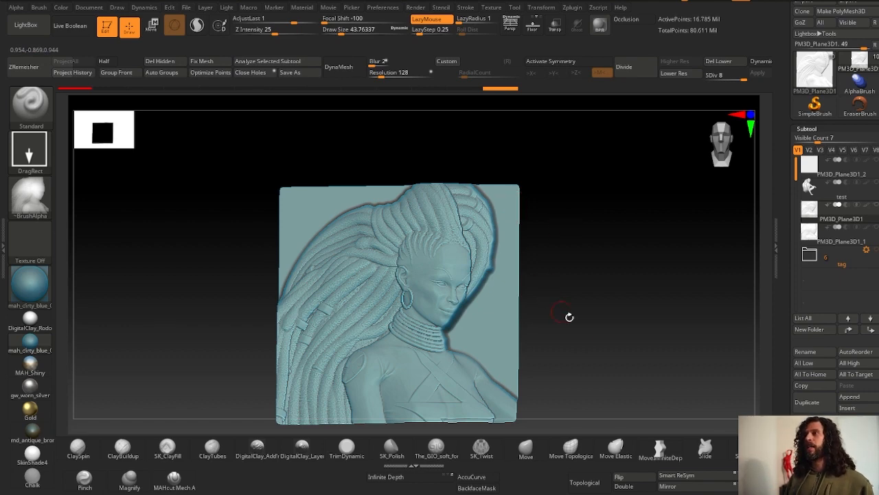
pyautogui.keyDown('shift'); pyautogui.moveTo(595, 304); pyautogui.dragTo(584, 330); pyautogui.keyUp('shift')
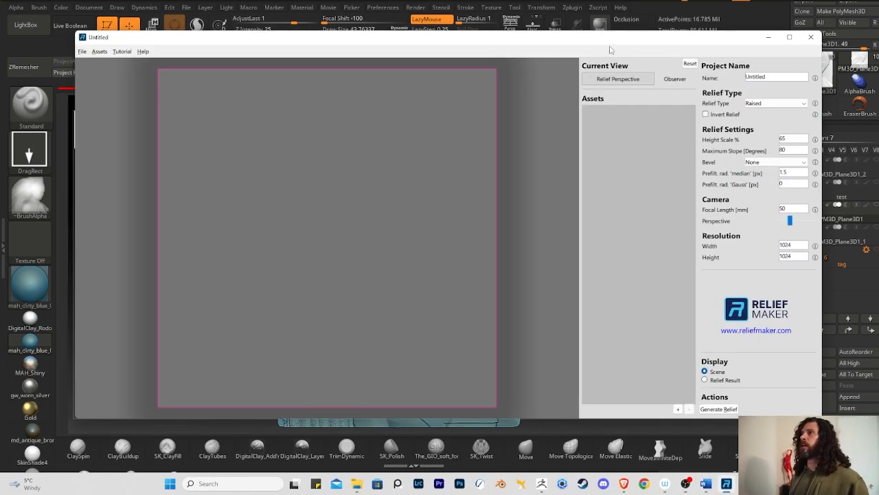
# - Switch to Relief Maker, maximize its window and load the storm STL mesh as a layer asset
pyautogui.moveTo(610, 38); pyautogui.dragTo(607, 33)
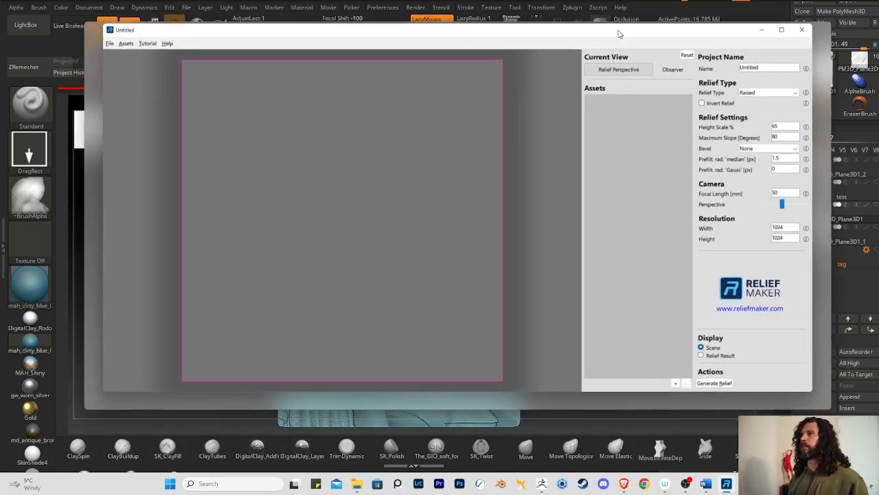
pyautogui.click(799, 30)
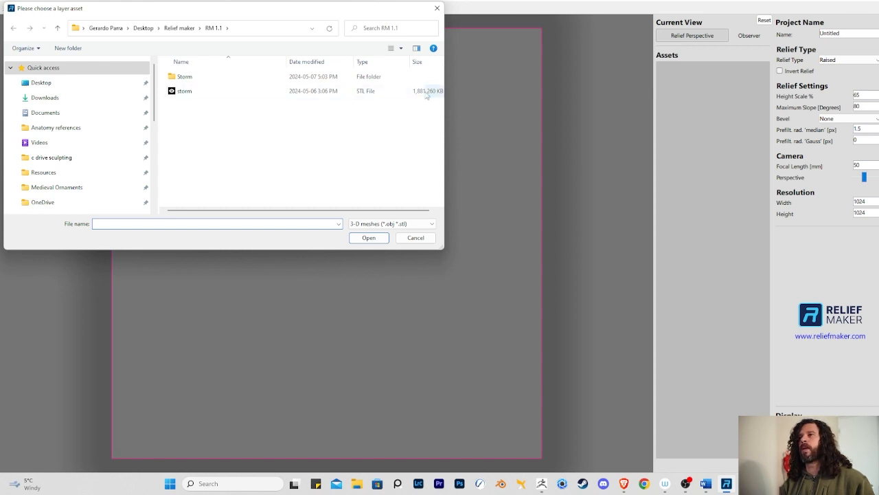
pyautogui.click(220, 95)
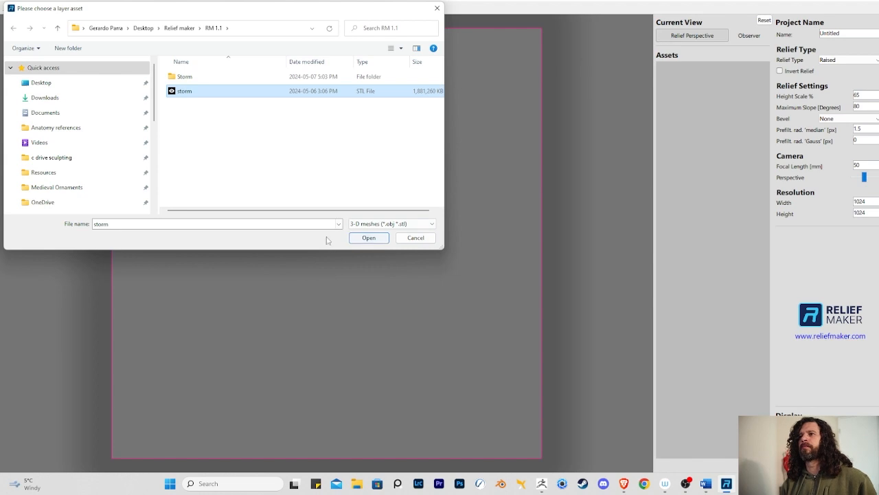
pyautogui.click(371, 238)
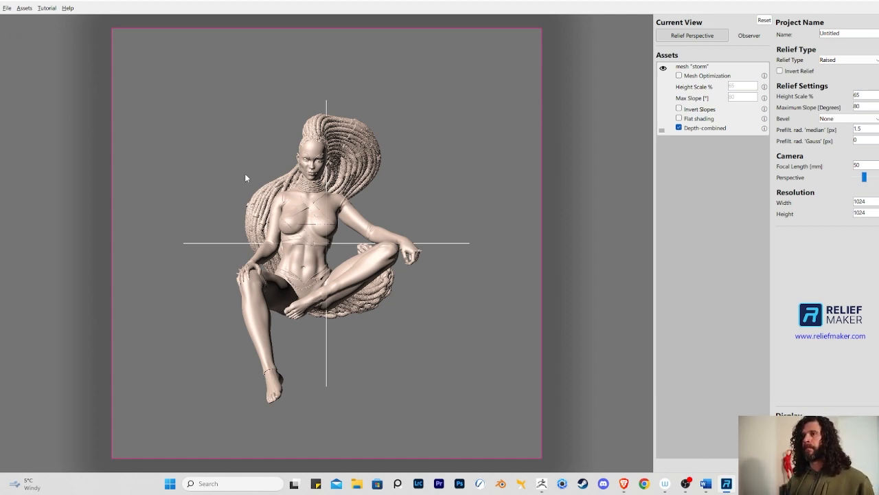
# - Scale and rotate the figure so its head and upper body fill the relief frame
pyautogui.scroll(6, 255, 174)
pyautogui.scroll(-1, 272, 182)
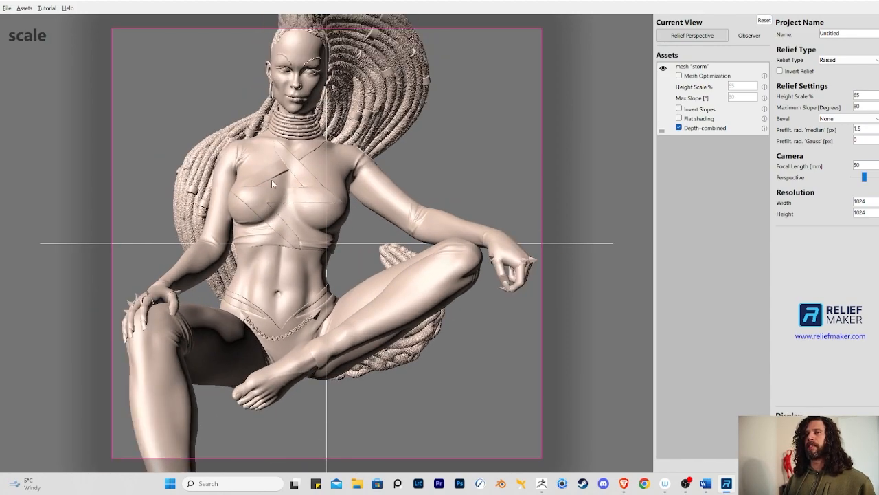
pyautogui.moveTo(273, 181); pyautogui.dragTo(410, 225)
pyautogui.scroll(4, 280, 231)
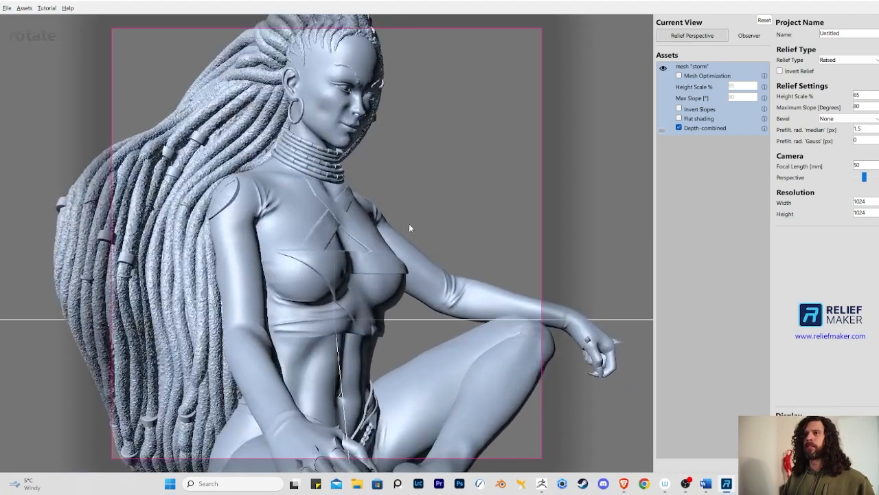
pyautogui.moveTo(407, 205)
pyautogui.mouseDown(button='right')
pyautogui.moveTo(411, 227)
pyautogui.moveTo(408, 216)
pyautogui.mouseUp(button='right')
pyautogui.scroll(3, 407, 215)
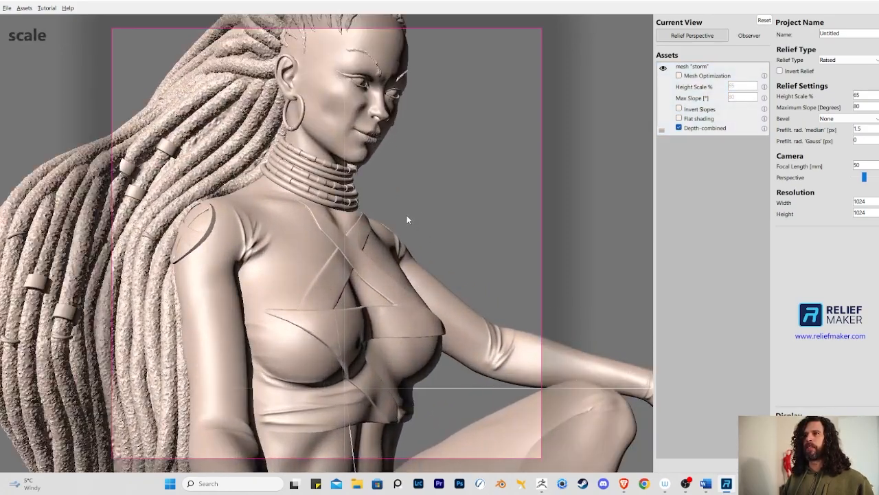
pyautogui.scroll(-2, 407, 215)
pyautogui.scroll(-2, 405, 213)
pyautogui.moveTo(406, 211); pyautogui.dragTo(376, 196)
pyautogui.moveTo(365, 233)
pyautogui.mouseDown(button='right')
pyautogui.moveTo(368, 172)
pyautogui.moveTo(365, 223)
pyautogui.mouseUp(button='right')
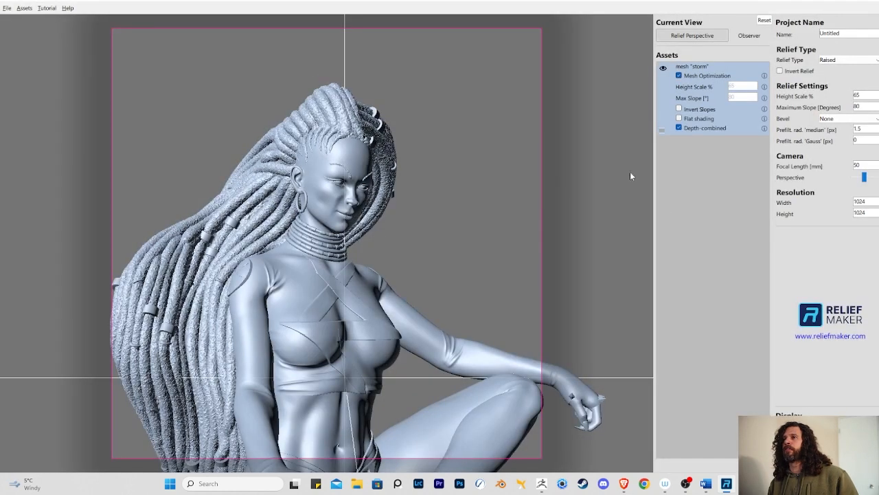
# - Set the relief Bevel to Large and the camera focal length to 105 mm
pyautogui.click(855, 118)
pyautogui.click(835, 182)
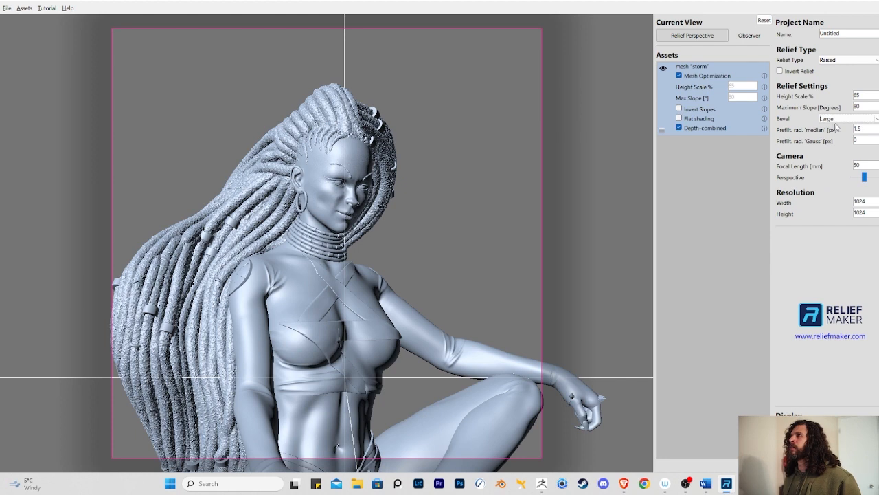
pyautogui.click(864, 166)
pyautogui.press('BackSpace')
pyautogui.press('BackSpace')
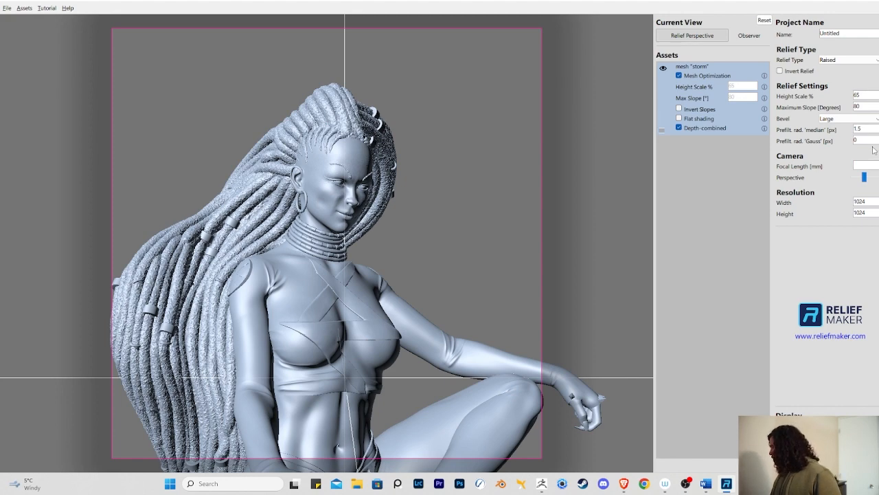
pyautogui.write('105')
# - Set the relief resolution width and height to 2024
pyautogui.click(870, 202)
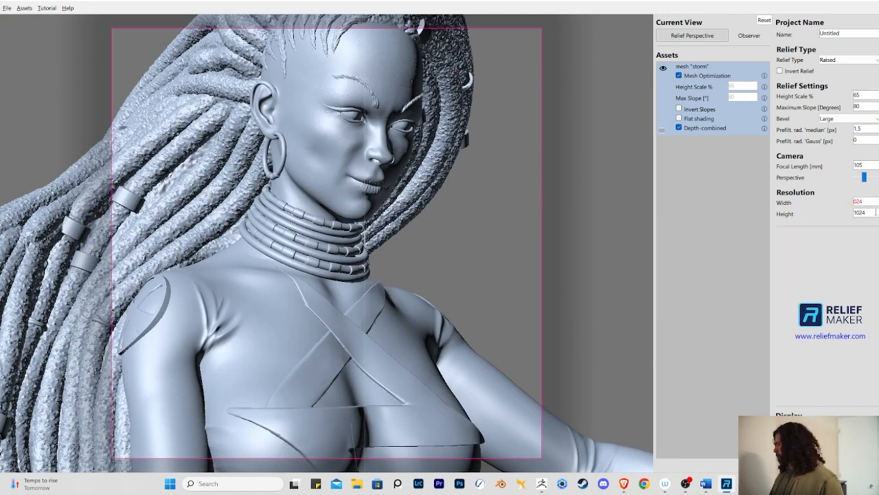
pyautogui.write('2')
pyautogui.click(857, 213)
pyautogui.press('BackSpace')
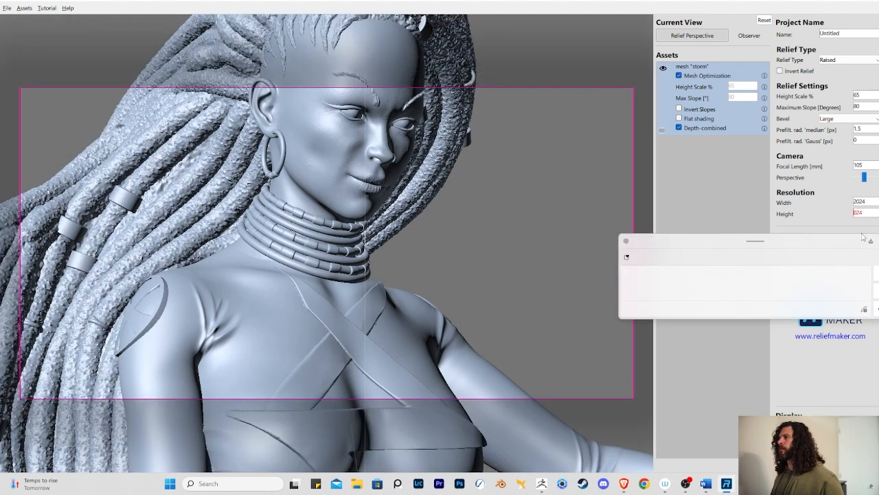
pyautogui.write('2')
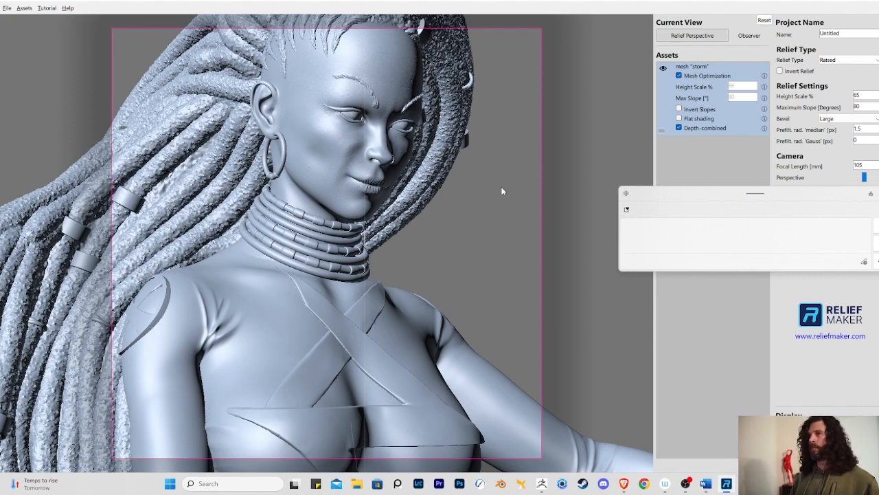
# - Rescale and rotate the figure to reframe the head and hair within the relief frame
pyautogui.scroll(2, 413, 274)
pyautogui.scroll(-3, 411, 278)
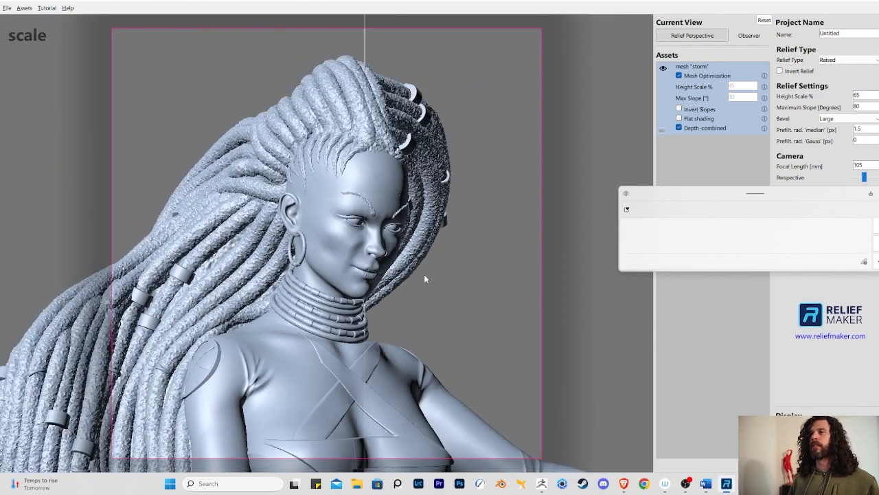
pyautogui.moveTo(263, 297); pyautogui.dragTo(326, 300, button='right')
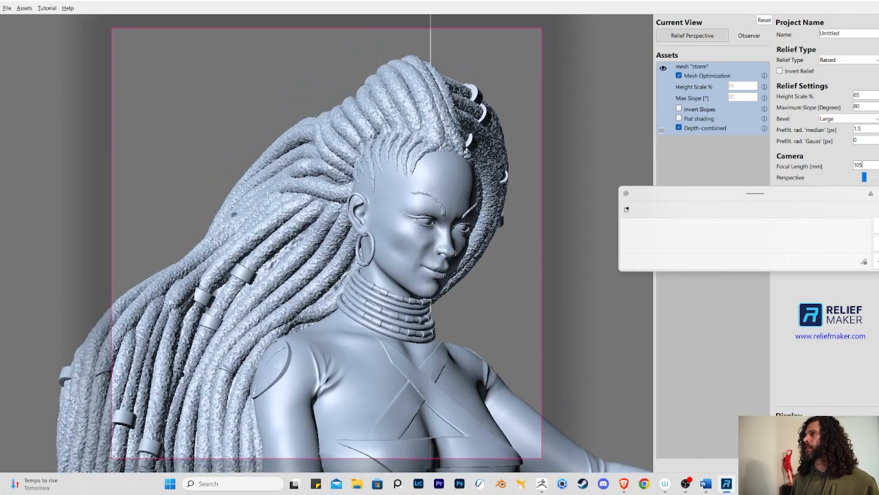
pyautogui.scroll(-2, 423, 192)
pyautogui.moveTo(382, 299); pyautogui.dragTo(403, 292)
pyautogui.moveTo(324, 246); pyautogui.dragTo(337, 218, button='right')
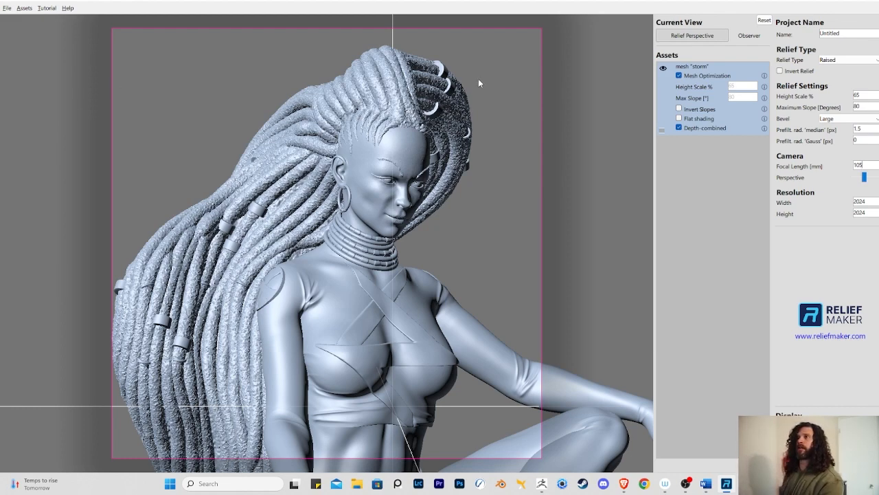
pyautogui.moveTo(479, 83); pyautogui.dragTo(394, 148, button='right')
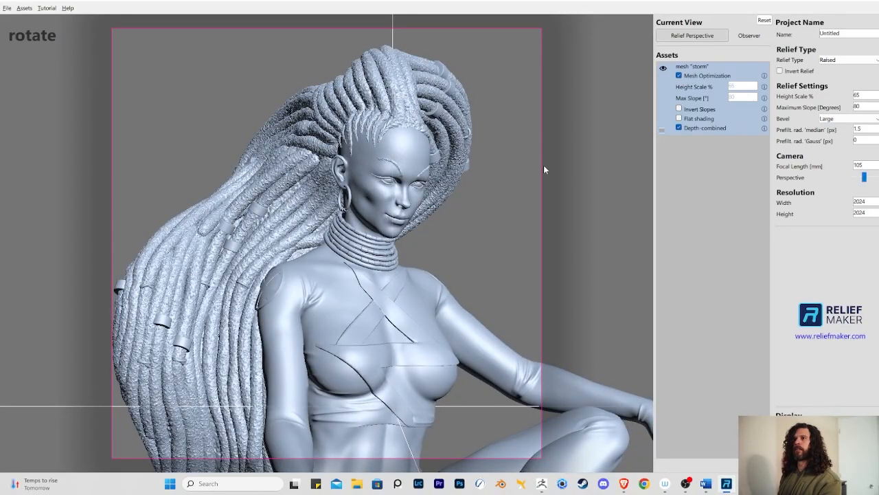
# - Deselect the mesh asset and preview the generated relief in the Observer view
pyautogui.click(502, 236)
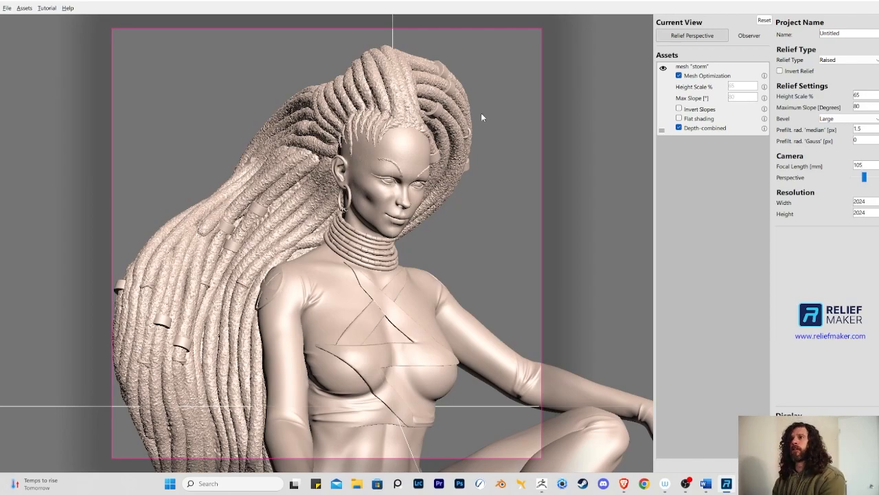
pyautogui.moveTo(482, 114); pyautogui.dragTo(496, 74, button='right')
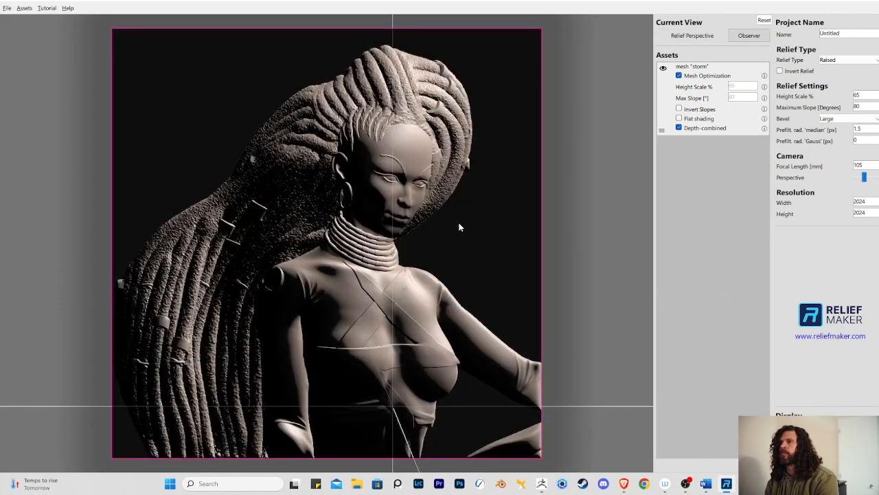
pyautogui.moveTo(459, 223); pyautogui.dragTo(391, 266)
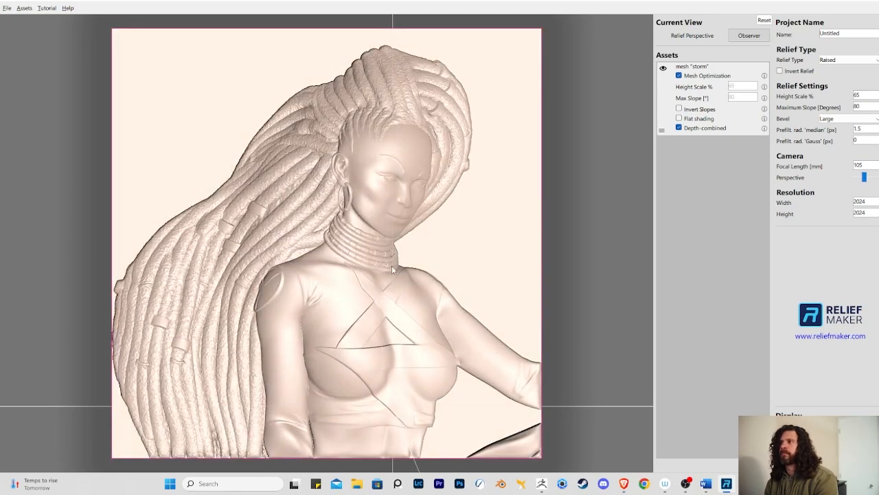
# - Export the relief as a 16-bit TIFF height map named storm 2k using Gamma 2.2 encoding
pyautogui.click(11, 12)
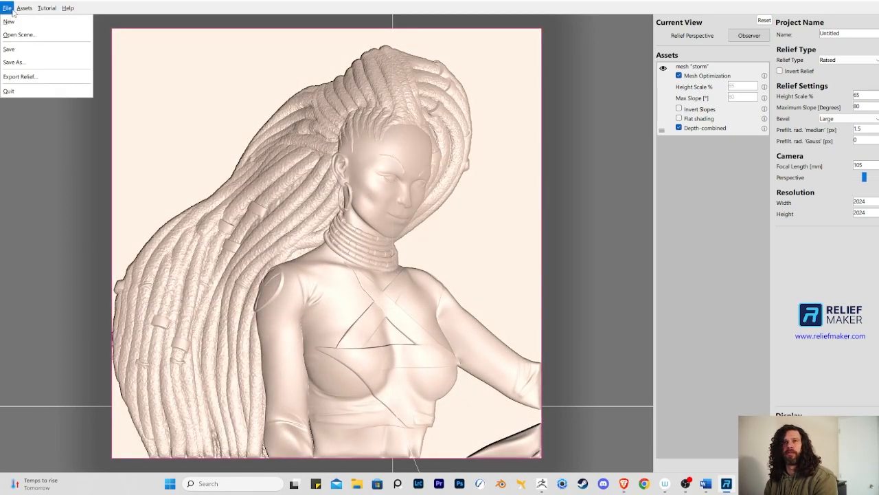
pyautogui.click(34, 77)
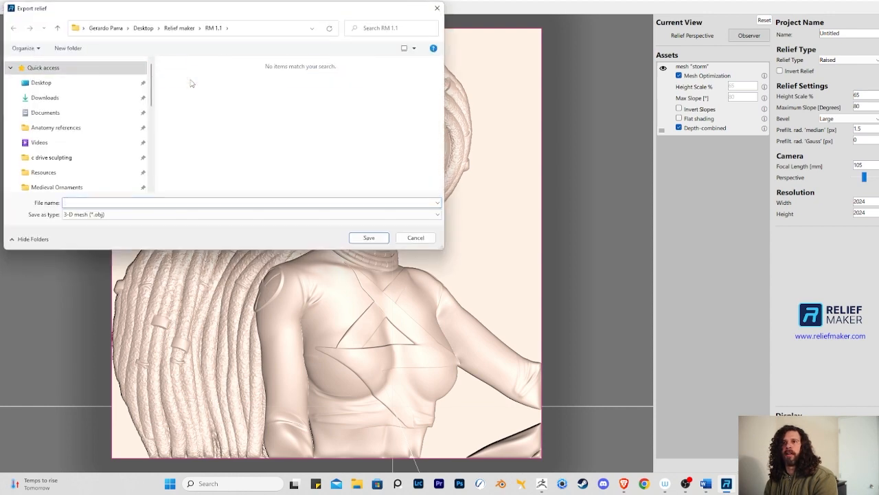
pyautogui.click(110, 215)
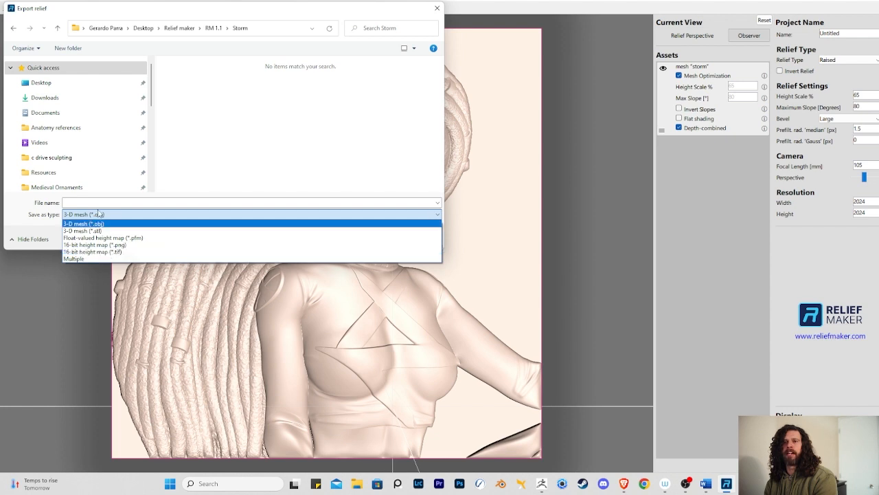
pyautogui.click(85, 252)
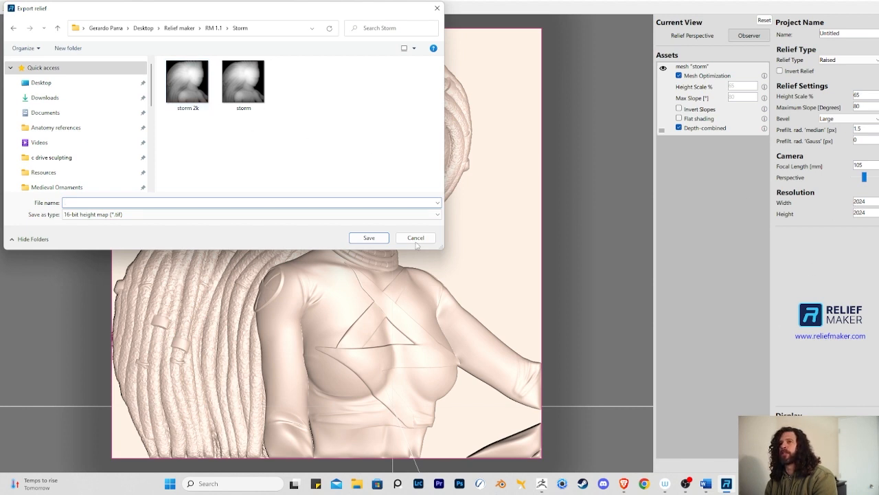
pyautogui.click(187, 73)
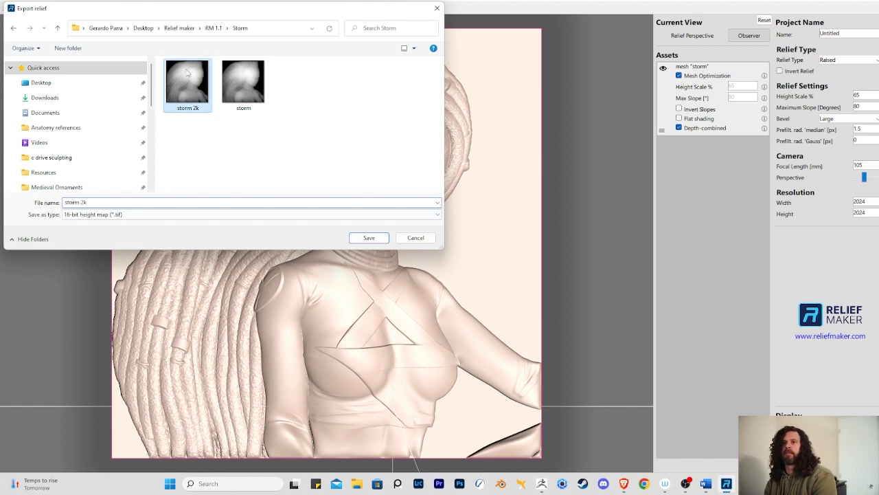
pyautogui.click(370, 238)
pyautogui.click(470, 237)
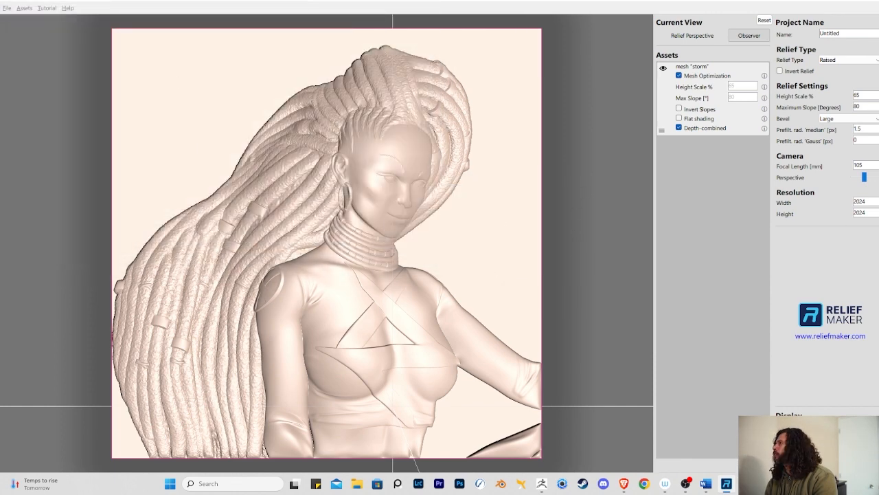
pyautogui.moveTo(314, 116); pyautogui.dragTo(296, 120)
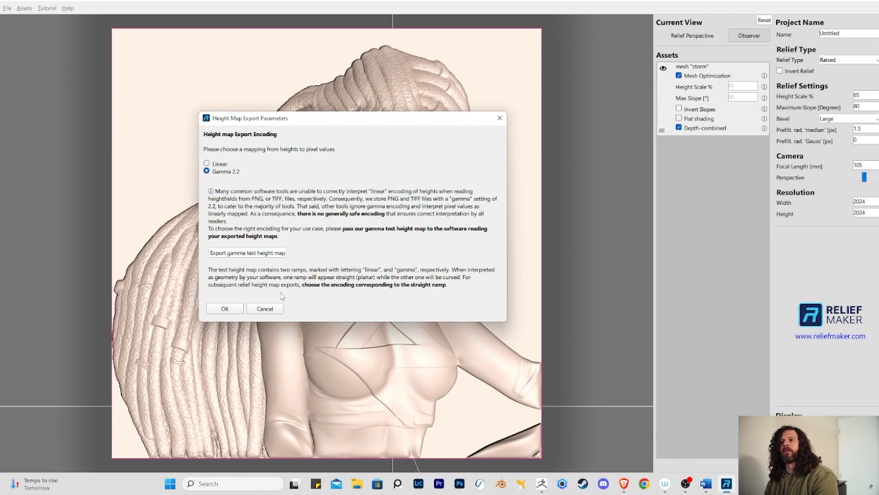
pyautogui.click(224, 310)
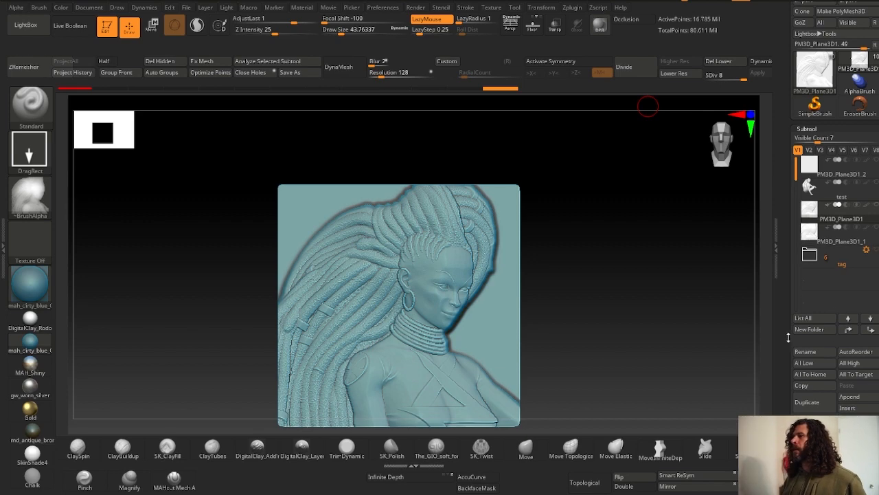
# - Return to ZBrush and append a new PM3D_Plane3D1 plane as an additional subtool
pyautogui.scroll(-5, 788, 337)
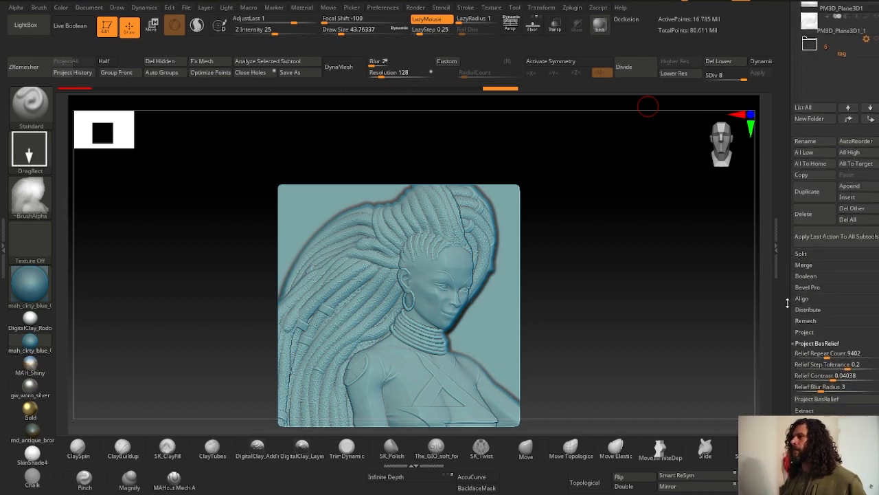
pyautogui.click(850, 182)
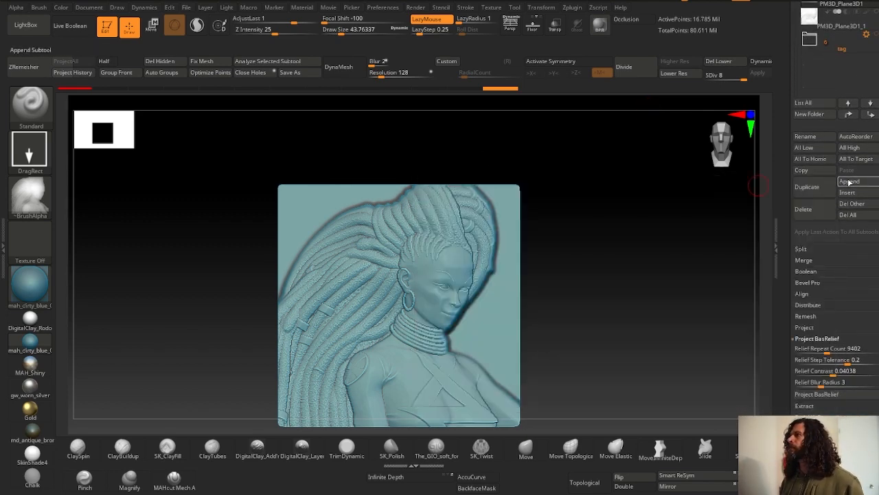
pyautogui.click(850, 182)
pyautogui.click(850, 183)
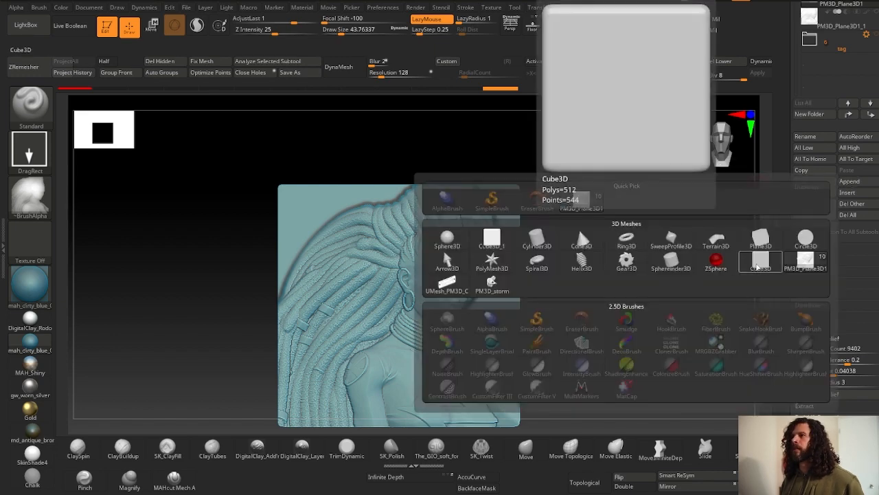
pyautogui.click(806, 259)
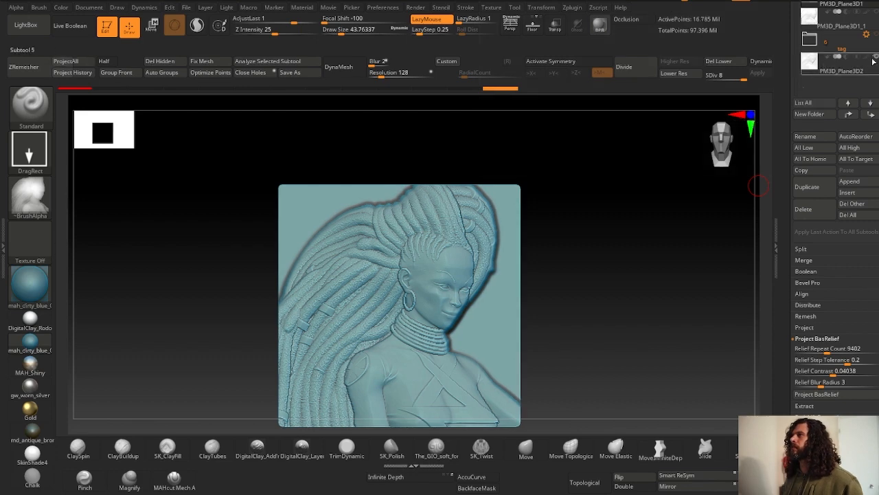
# - Select the new plane subtool and move it below PM3D_Plane3D1 in the subtool list
pyautogui.scroll(5, 788, 231)
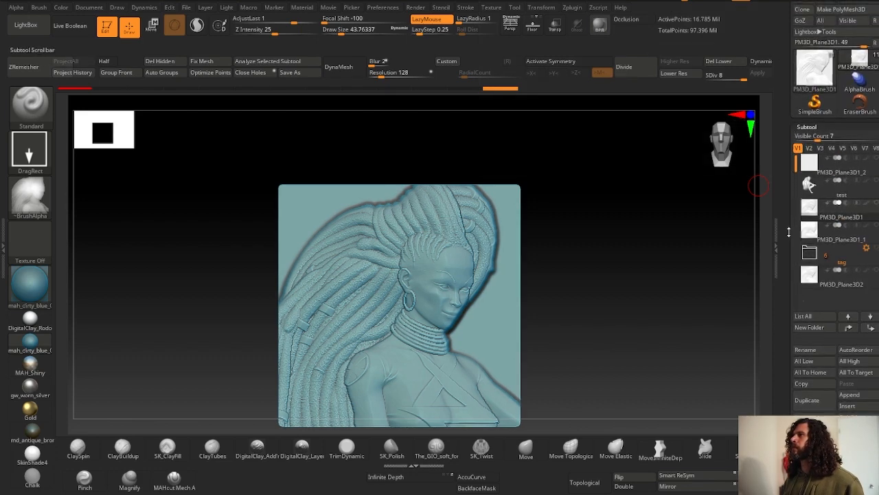
pyautogui.click(808, 183)
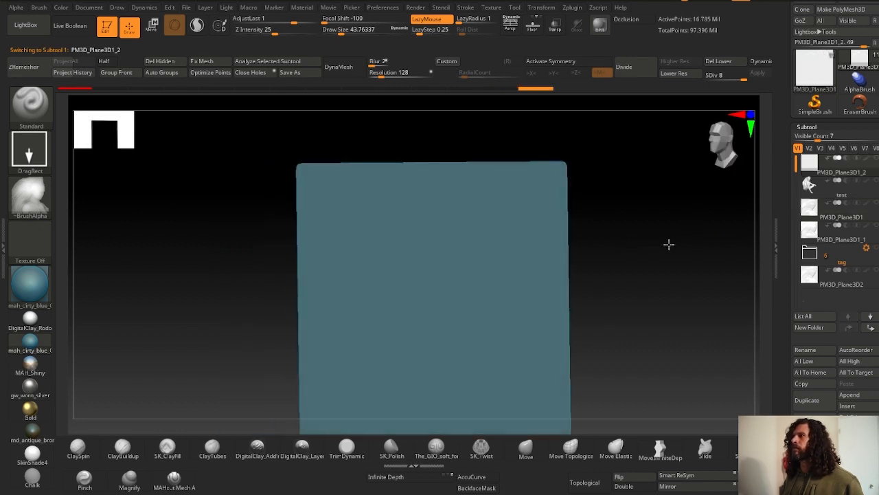
pyautogui.press('shift')
pyautogui.moveTo(811, 169); pyautogui.dragTo(813, 220)
pyautogui.keyDown('ctrl'); pyautogui.moveTo(450, 264); pyautogui.dragTo(474, 196, button='right'); pyautogui.keyUp('ctrl')
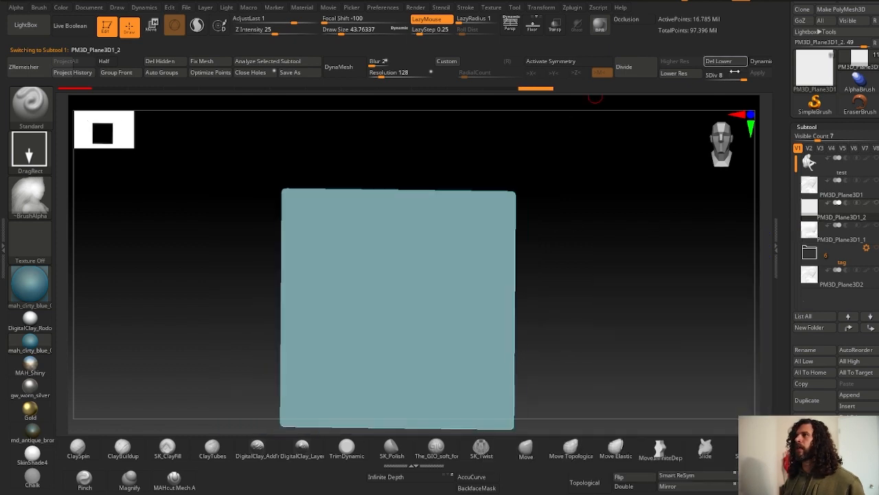
# - Check the plane's polygon density with polyframe and set its subdivision level to 7
pyautogui.keyDown('ctrl'); pyautogui.moveTo(566, 192); pyautogui.dragTo(509, 218, button='right'); pyautogui.keyUp('ctrl')
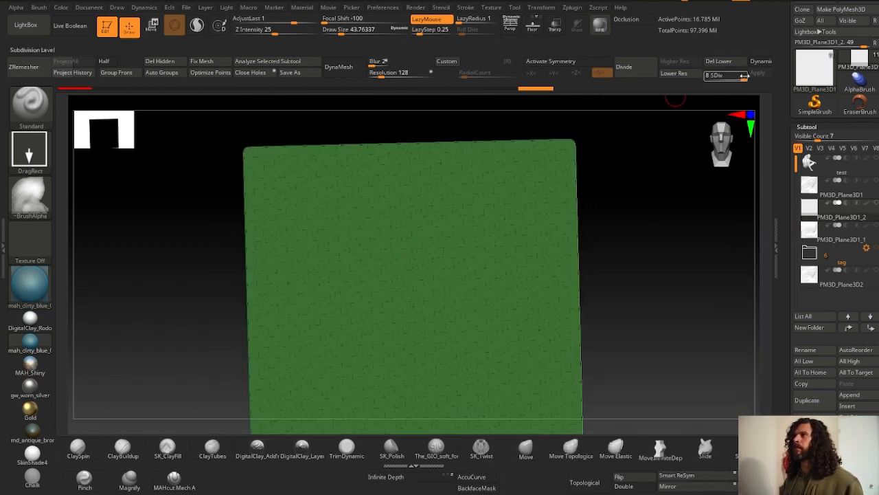
pyautogui.moveTo(692, 122); pyautogui.dragTo(508, 272)
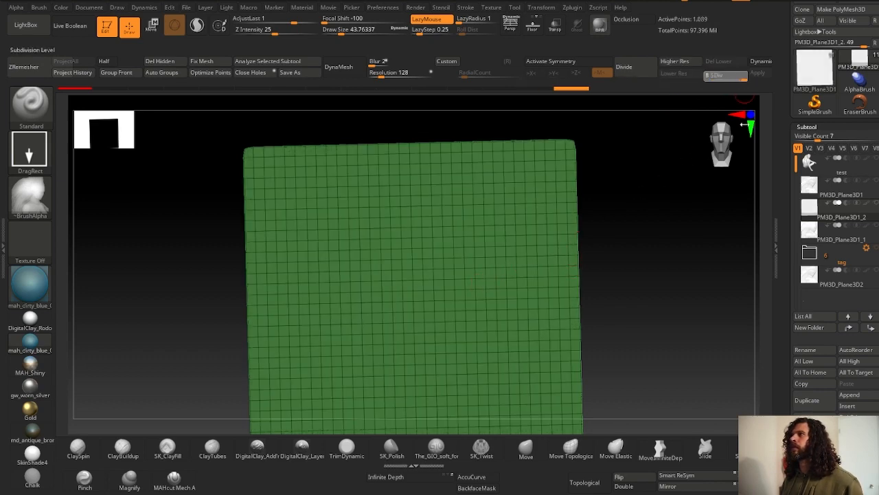
pyautogui.hotkey('shift', 'f')
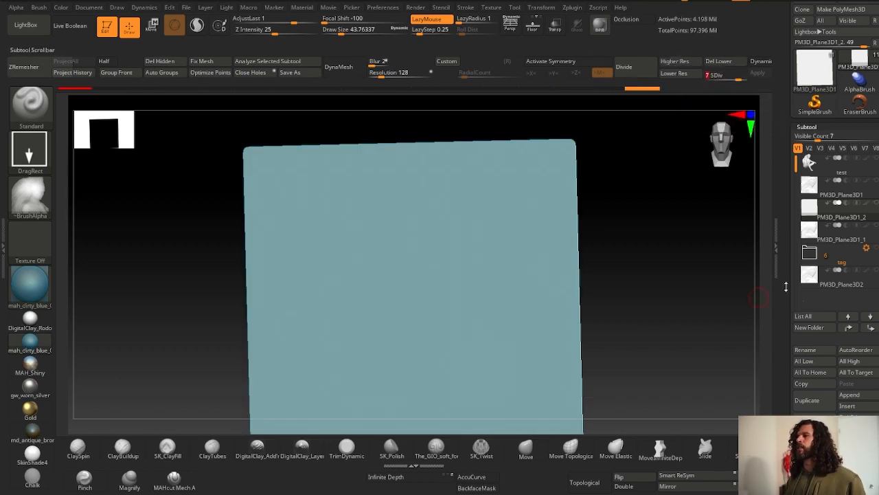
# - Frame the plane and import the storm 2k height map as the brush alpha
pyautogui.press('f')
pyautogui.moveTo(169, 274); pyautogui.dragTo(145, 312)
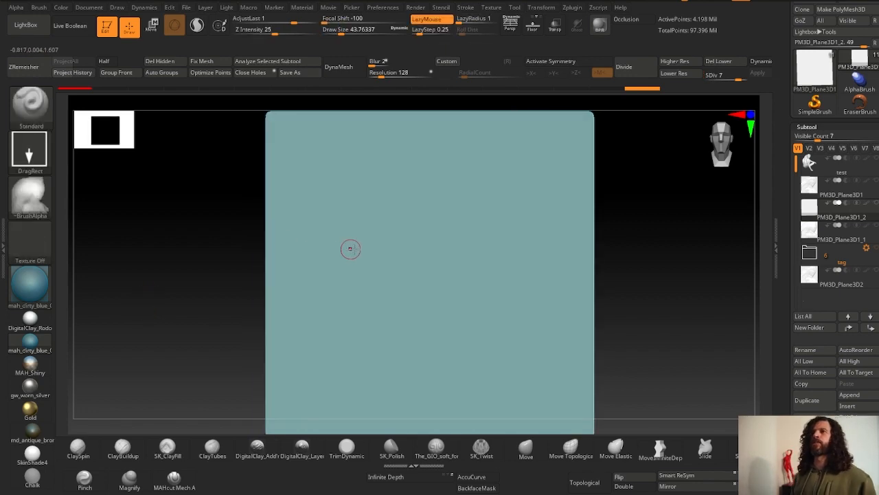
pyautogui.click(37, 113)
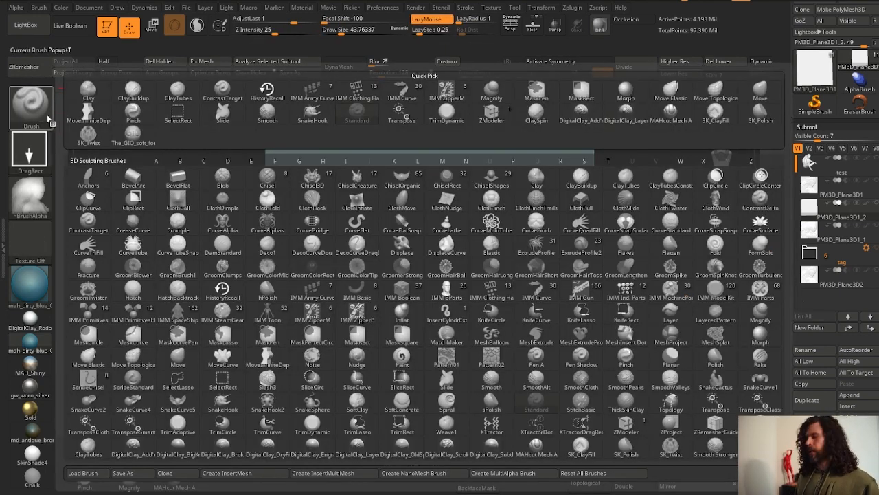
pyautogui.press('s')
pyautogui.press('t')
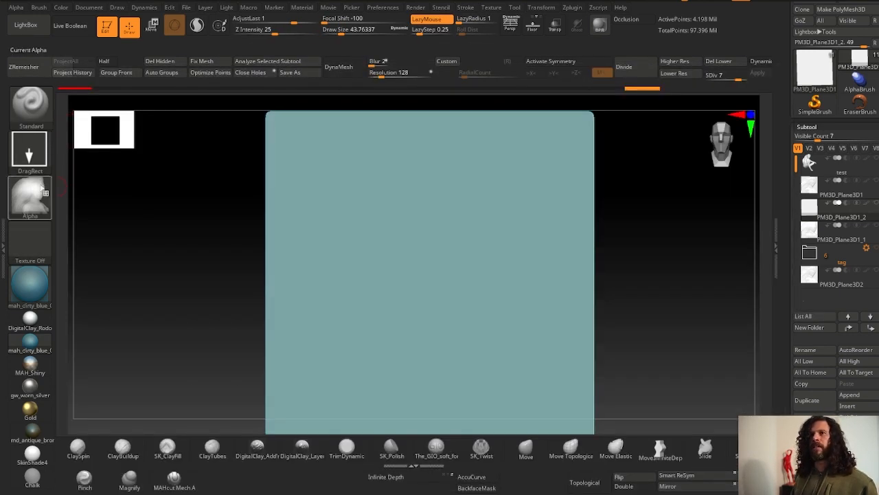
pyautogui.click(29, 149)
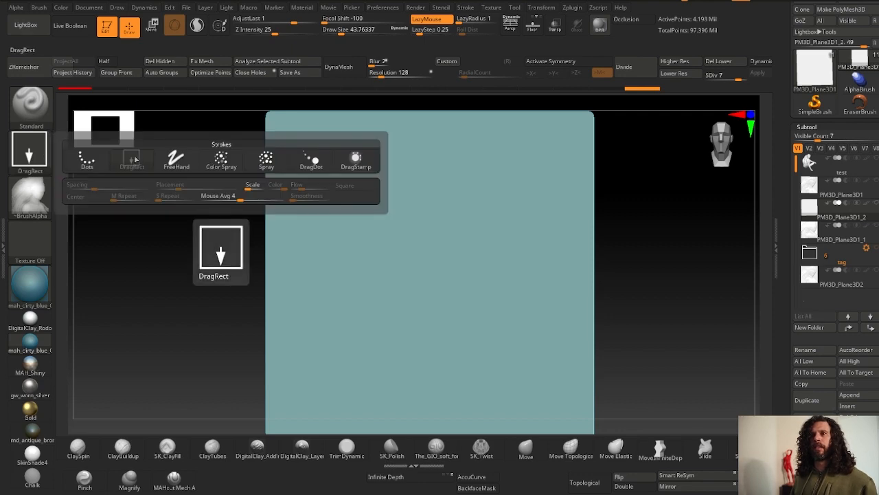
pyautogui.click(31, 195)
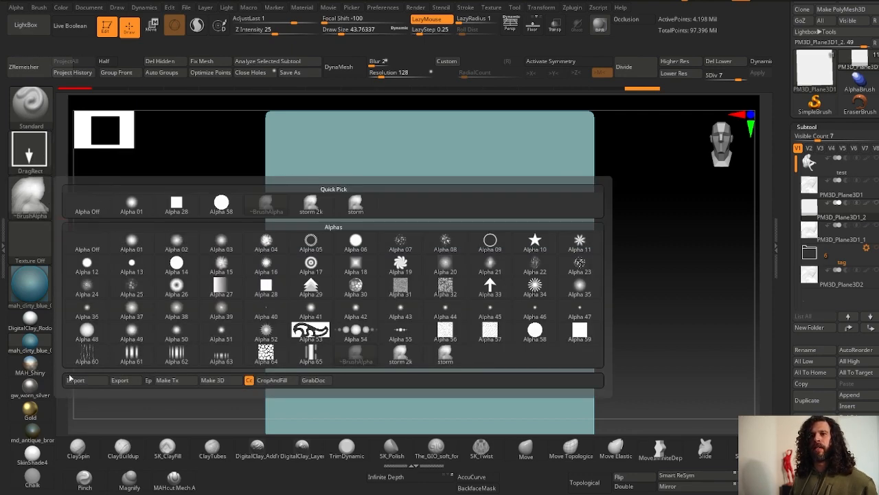
pyautogui.click(81, 381)
pyautogui.click(190, 71)
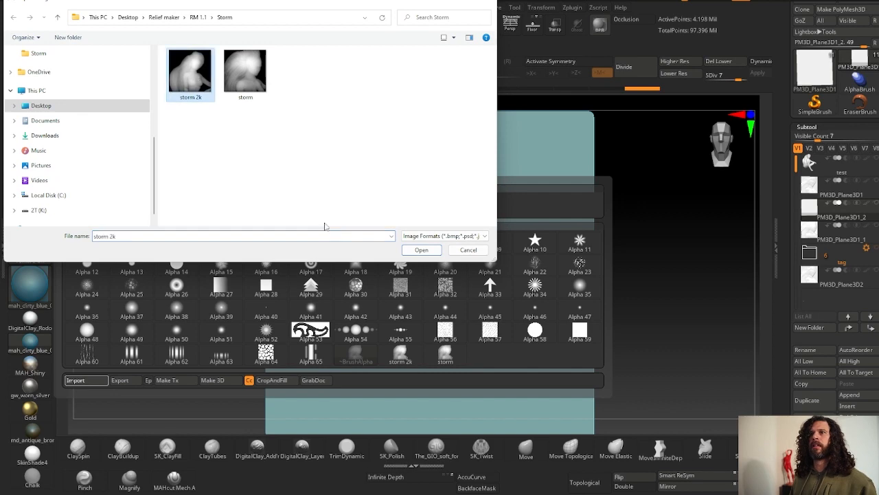
pyautogui.click(422, 250)
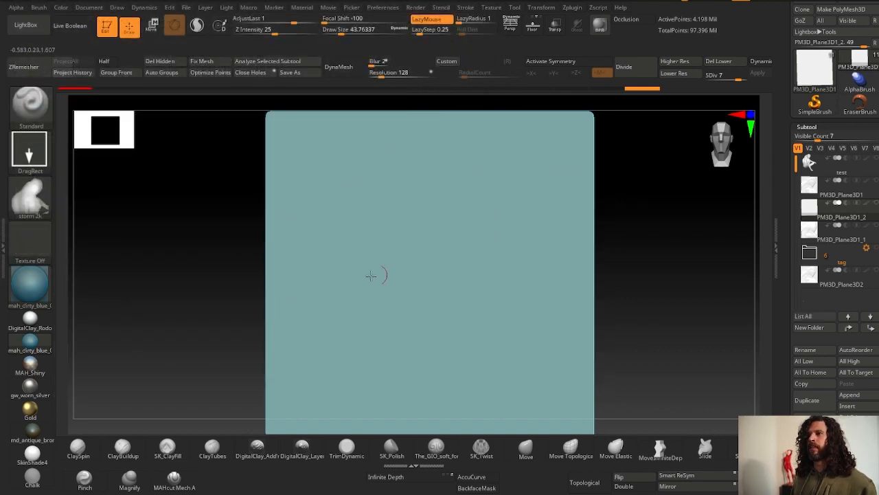
# - Set the draw size to about 181.7 and stamp the storm 2k alpha across the plane
pyautogui.keyDown('alt'); pyautogui.moveTo(235, 295); pyautogui.dragTo(232, 318); pyautogui.keyUp('alt')
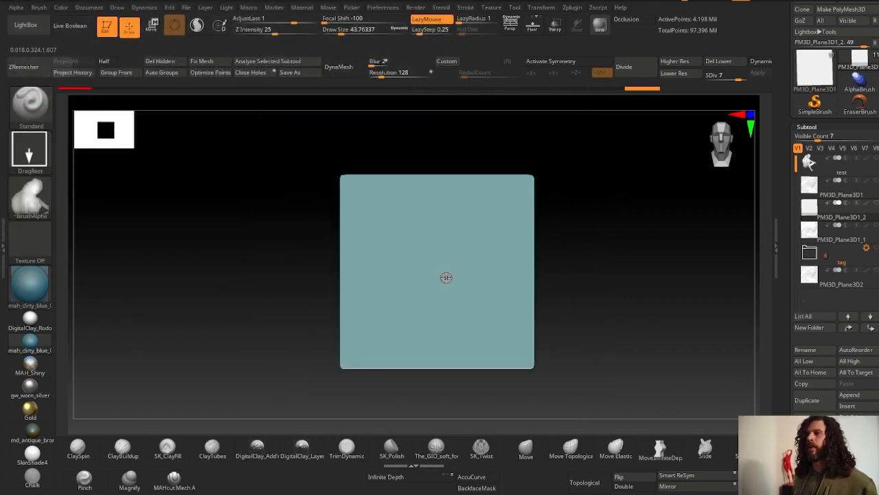
pyautogui.press('space')
pyautogui.moveTo(442, 280)
pyautogui.mouseDown()
pyautogui.moveTo(465, 280)
pyautogui.moveTo(433, 292)
pyautogui.mouseUp()
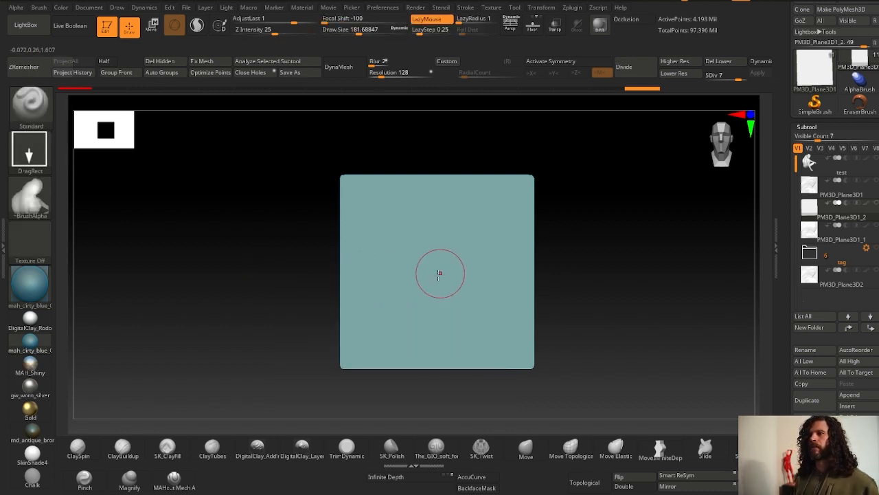
pyautogui.press('space')
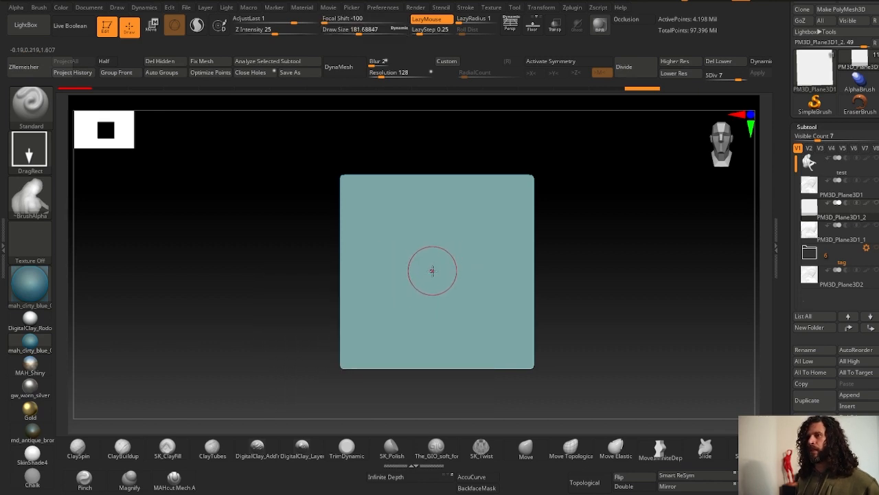
pyautogui.moveTo(434, 294); pyautogui.dragTo(439, 114)
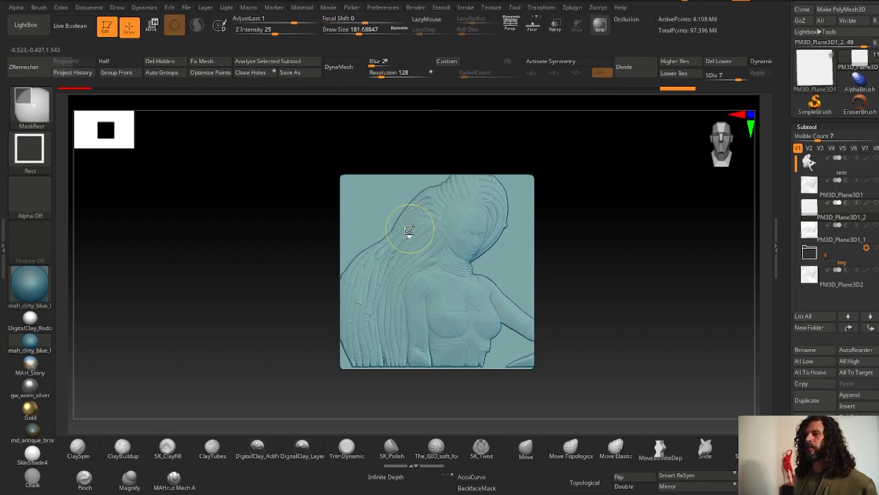
pyautogui.hotkey('ctrl', 'z')
pyautogui.moveTo(435, 283)
pyautogui.mouseDown()
pyautogui.moveTo(432, 149)
pyautogui.moveTo(438, 141)
pyautogui.moveTo(445, 147)
pyautogui.mouseUp()
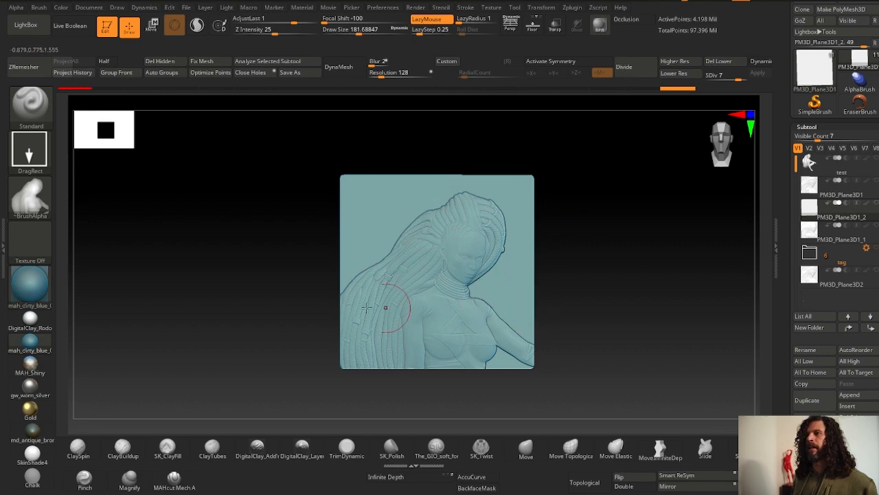
# - Raise the stamp's AdjustLast strength to 2.31522
pyautogui.keyDown('alt'); pyautogui.moveTo(321, 249); pyautogui.dragTo(292, 253); pyautogui.keyUp('alt')
pyautogui.moveTo(292, 253); pyautogui.dragTo(212, 277)
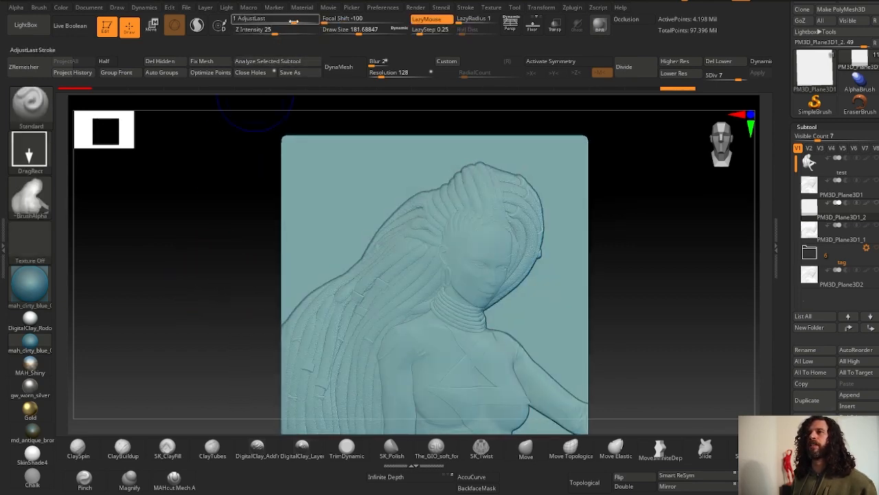
pyautogui.moveTo(294, 22); pyautogui.dragTo(300, 21)
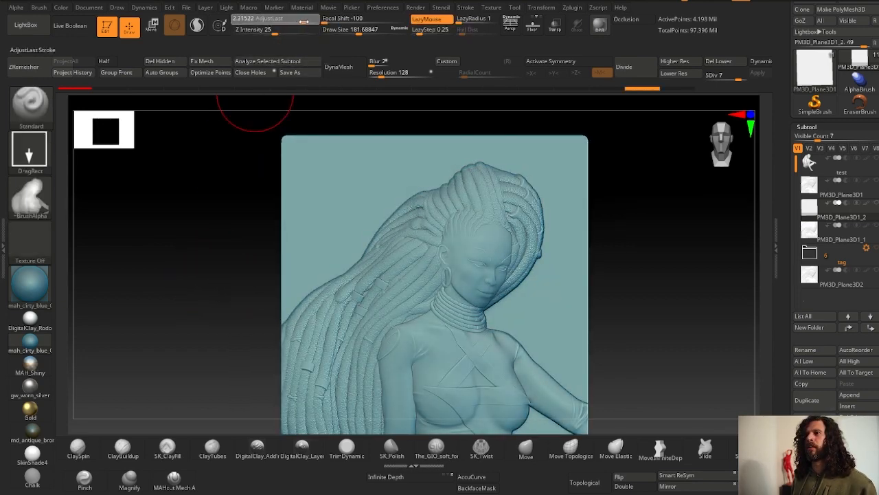
# - Examine the stamped relief up close from different angles
pyautogui.keyDown('alt'); pyautogui.moveTo(255, 242); pyautogui.dragTo(256, 263); pyautogui.keyUp('alt')
pyautogui.keyDown('alt'); pyautogui.moveTo(199, 241); pyautogui.dragTo(203, 253); pyautogui.keyUp('alt')
pyautogui.hotkey('ctrl', 'z')
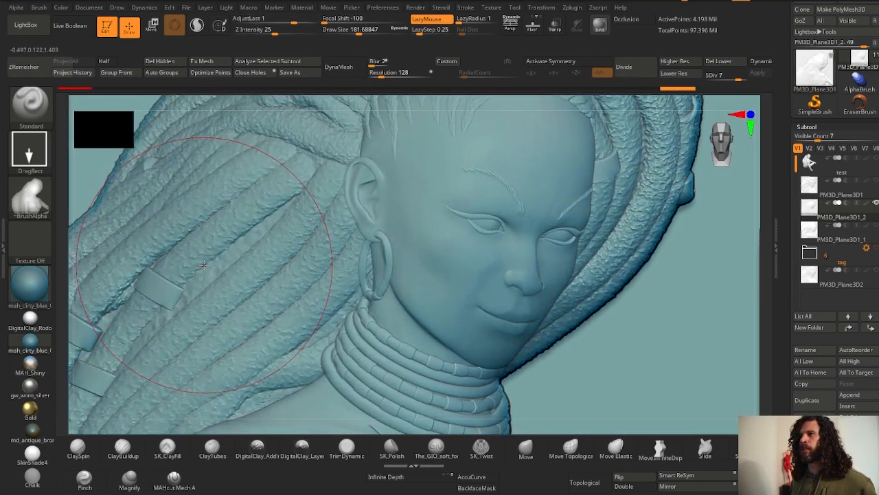
pyautogui.hotkey('ctrl', 'shift', 'z')
pyautogui.keyDown('ctrl'); pyautogui.moveTo(225, 279); pyautogui.dragTo(200, 246, button='right'); pyautogui.keyUp('ctrl')
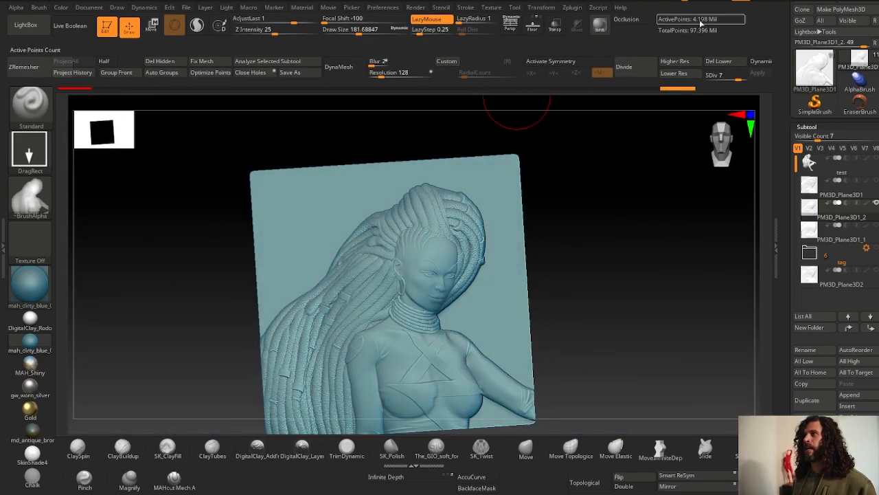
# - Move the stamped height-map plane sideways so it sits beside the Project BasRelief relief
pyautogui.click(812, 192)
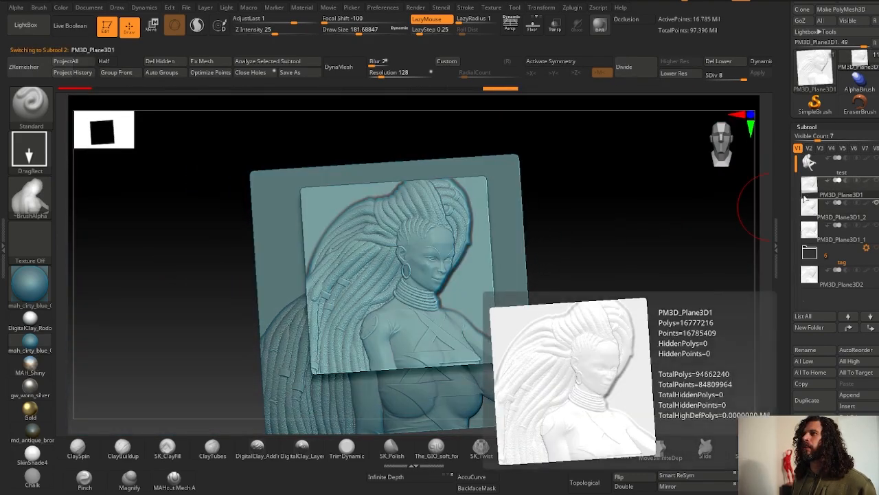
pyautogui.keyDown('ctrl'); pyautogui.moveTo(358, 372); pyautogui.dragTo(358, 420, button='right'); pyautogui.keyUp('ctrl')
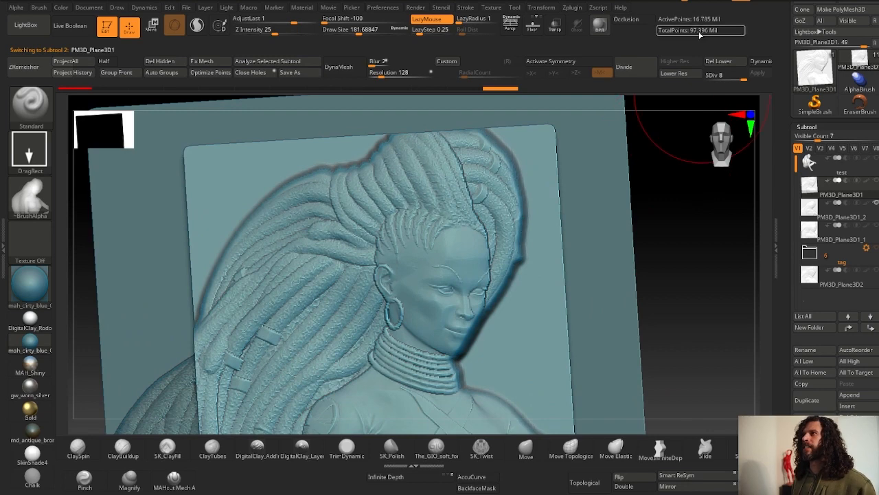
pyautogui.keyDown('ctrl'); pyautogui.moveTo(628, 206); pyautogui.dragTo(657, 201, button='right'); pyautogui.keyUp('ctrl')
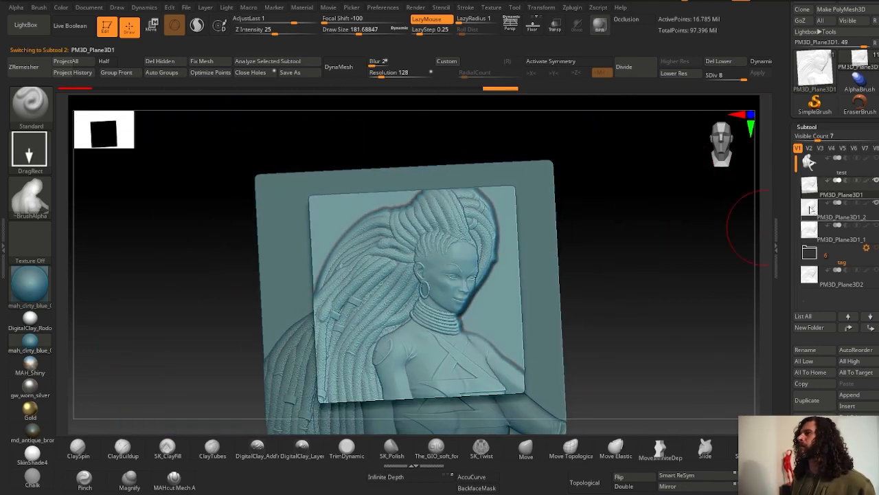
pyautogui.click(811, 209)
pyautogui.press('w')
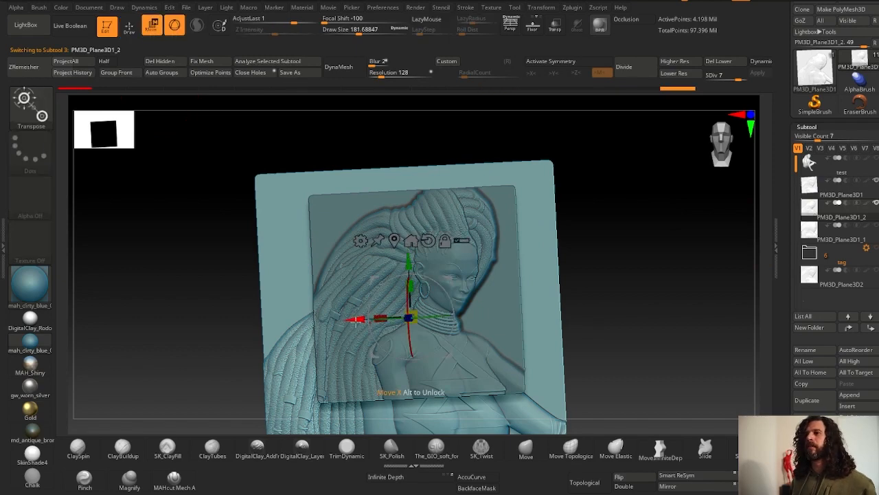
pyautogui.moveTo(356, 320); pyautogui.dragTo(631, 283)
pyautogui.moveTo(595, 242); pyautogui.dragTo(592, 243)
pyautogui.moveTo(258, 278); pyautogui.dragTo(157, 289)
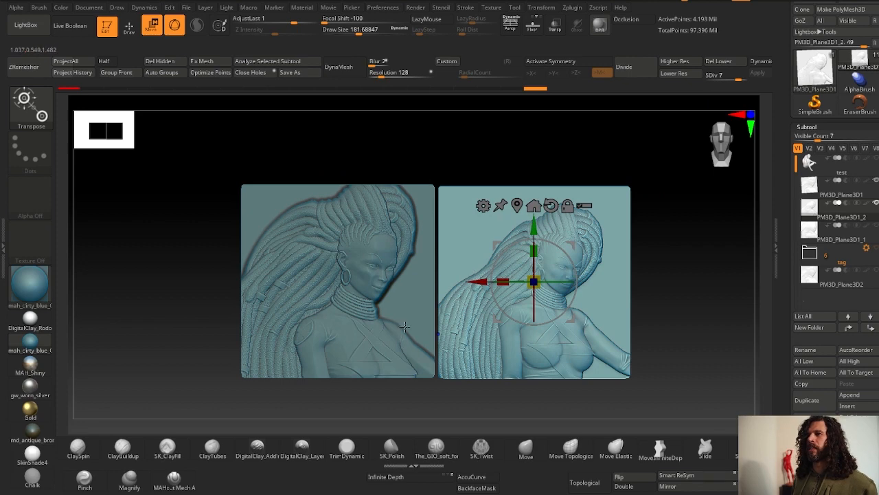
# - Return to drawing mode and set the draw size to 1.52794
pyautogui.click(137, 33)
pyautogui.moveTo(472, 208)
pyautogui.mouseDown(button='right')
pyautogui.moveTo(515, 280)
pyautogui.moveTo(459, 279)
pyautogui.moveTo(422, 293)
pyautogui.moveTo(425, 303)
pyautogui.moveTo(337, 314)
pyautogui.moveTo(284, 472)
pyautogui.moveTo(270, 486)
pyautogui.mouseUp(button='right')
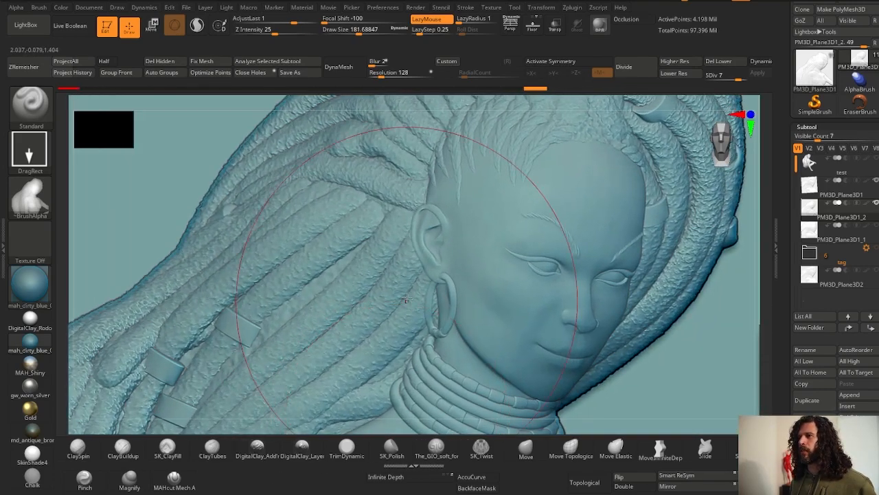
pyautogui.press('space')
pyautogui.press('space')
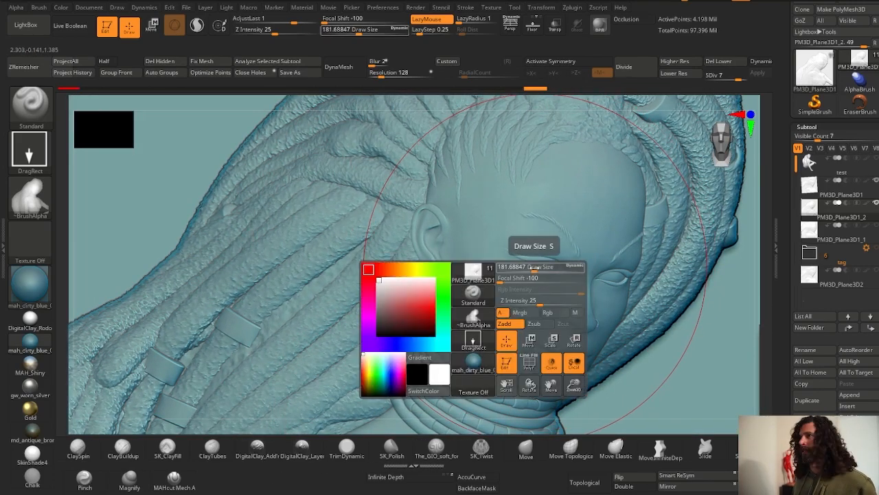
pyautogui.moveTo(536, 268); pyautogui.dragTo(502, 269)
pyautogui.moveTo(440, 419)
pyautogui.keyDown('ctrl'); pyautogui.mouseDown(button='right')
pyautogui.moveTo(406, 357)
pyautogui.moveTo(340, 314)
pyautogui.moveTo(259, 238)
pyautogui.mouseUp(button='right'); pyautogui.keyUp('ctrl')
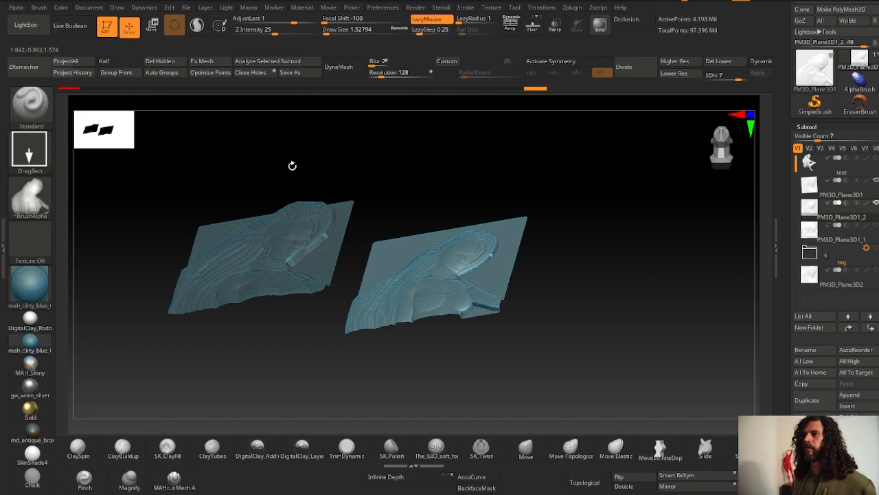
# - Adjust the stamped plane's position with the Move gizmo
pyautogui.click(152, 25)
pyautogui.moveTo(415, 226); pyautogui.dragTo(384, 195)
pyautogui.moveTo(384, 195)
pyautogui.mouseDown(button='right')
pyautogui.moveTo(389, 180)
pyautogui.moveTo(392, 203)
pyautogui.moveTo(385, 208)
pyautogui.moveTo(377, 184)
pyautogui.moveTo(374, 212)
pyautogui.mouseUp(button='right')
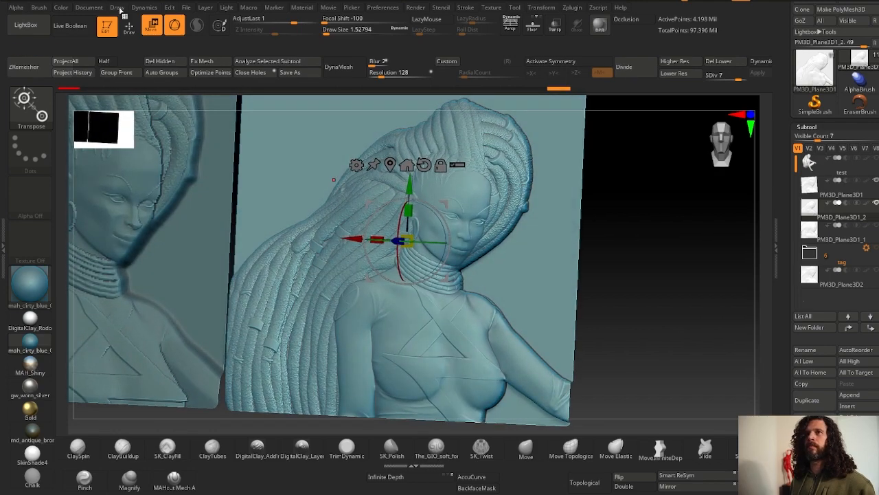
pyautogui.click(129, 26)
# - Orbit around both reliefs to compare their depth and silhouette
pyautogui.moveTo(227, 202); pyautogui.dragTo(213, 260, button='right')
pyautogui.moveTo(225, 257); pyautogui.dragTo(351, 262)
pyautogui.moveTo(350, 262); pyautogui.dragTo(446, 283, button='right')
pyautogui.moveTo(334, 291); pyautogui.dragTo(316, 264, button='right')
pyautogui.moveTo(399, 254); pyautogui.dragTo(485, 221, button='right')
pyautogui.moveTo(103, 264); pyautogui.dragTo(94, 290, button='right')
pyautogui.moveTo(153, 283)
pyautogui.keyDown('ctrl'); pyautogui.mouseDown(button='right')
pyautogui.moveTo(160, 294)
pyautogui.moveTo(141, 292)
pyautogui.mouseUp(button='right'); pyautogui.keyUp('ctrl')
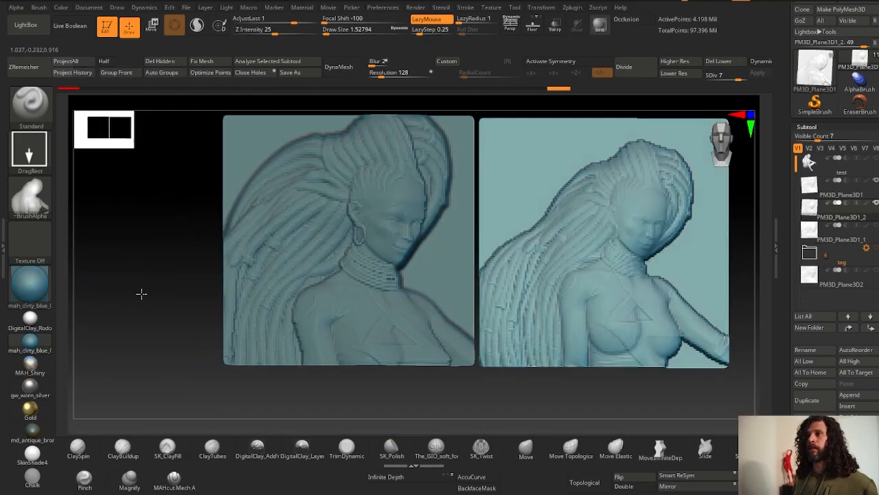
pyautogui.keyDown('alt'); pyautogui.click(367, 300); pyautogui.keyUp('alt')
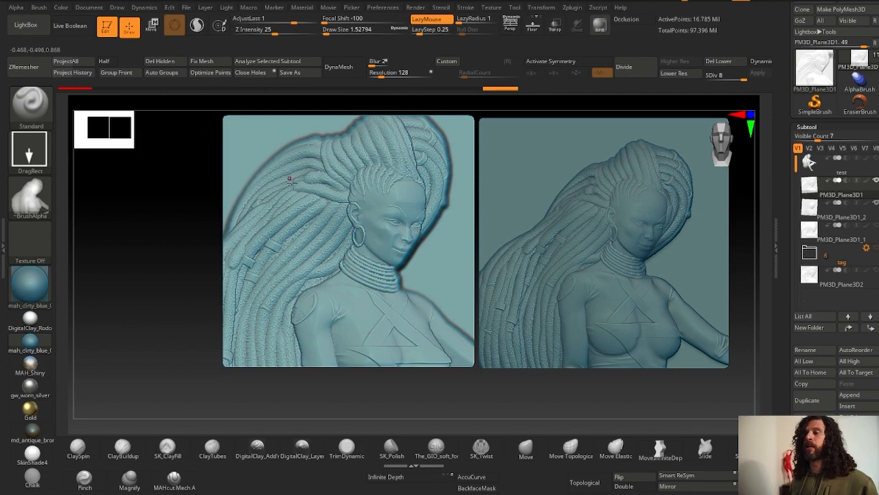
# - Compare the facial detail of both reliefs up close and select the test figure subtool
pyautogui.keyDown('ctrl'); pyautogui.moveTo(292, 183); pyautogui.dragTo(406, 186, button='right'); pyautogui.keyUp('ctrl')
pyautogui.keyDown('ctrl'); pyautogui.moveTo(544, 202); pyautogui.dragTo(573, 229, button='right'); pyautogui.keyUp('ctrl')
pyautogui.keyDown('alt'); pyautogui.click(533, 212); pyautogui.keyUp('alt')
pyautogui.keyDown('ctrl'); pyautogui.moveTo(520, 261); pyautogui.dragTo(448, 176, button='right'); pyautogui.keyUp('ctrl')
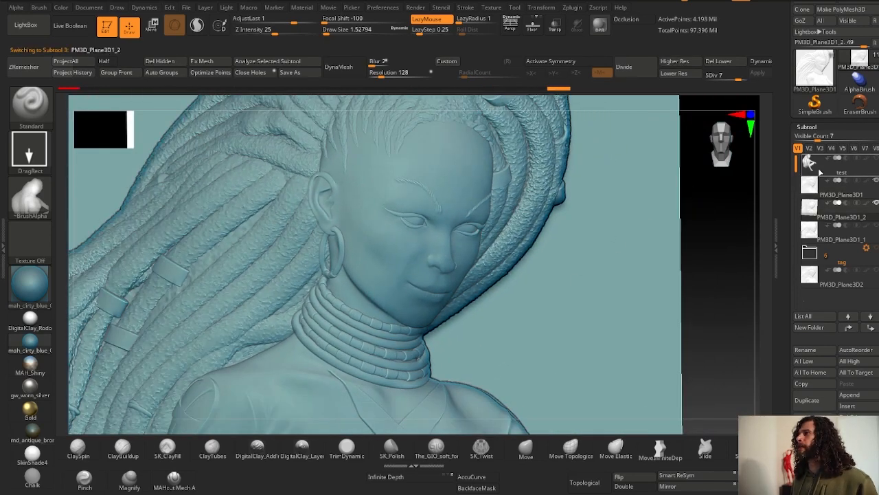
pyautogui.click(813, 169)
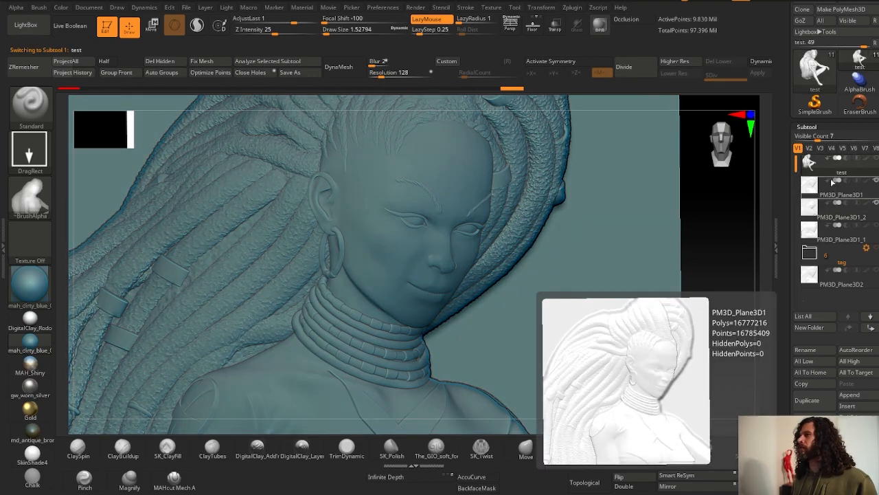
# - Isolate the test figure and zoom in on its face to inspect the sculpted detail
pyautogui.hotkey('alt', 'shift', 's')
pyautogui.press('f')
pyautogui.moveTo(344, 205); pyautogui.dragTo(285, 178, button='right')
pyautogui.moveTo(285, 177)
pyautogui.keyDown('ctrl'); pyautogui.mouseDown(button='right')
pyautogui.moveTo(302, 196)
pyautogui.moveTo(343, 137)
pyautogui.moveTo(467, 261)
pyautogui.moveTo(455, 166)
pyautogui.moveTo(431, 189)
pyautogui.mouseUp(button='right'); pyautogui.keyUp('ctrl')
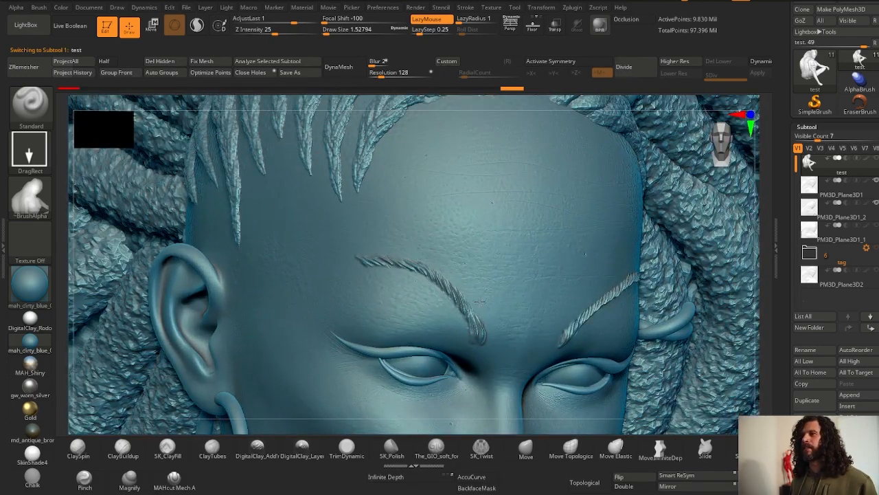
pyautogui.keyDown('ctrl'); pyautogui.moveTo(461, 368); pyautogui.dragTo(474, 412, button='right'); pyautogui.keyUp('ctrl')
# - Select the PM3D_Plane3D1_2 stamped relief subtool and show it on its own
pyautogui.click(845, 210)
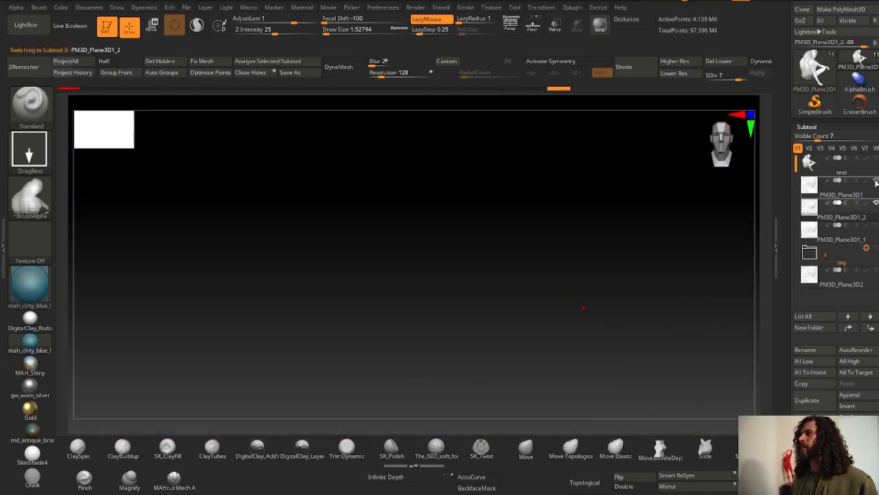
pyautogui.click(876, 181)
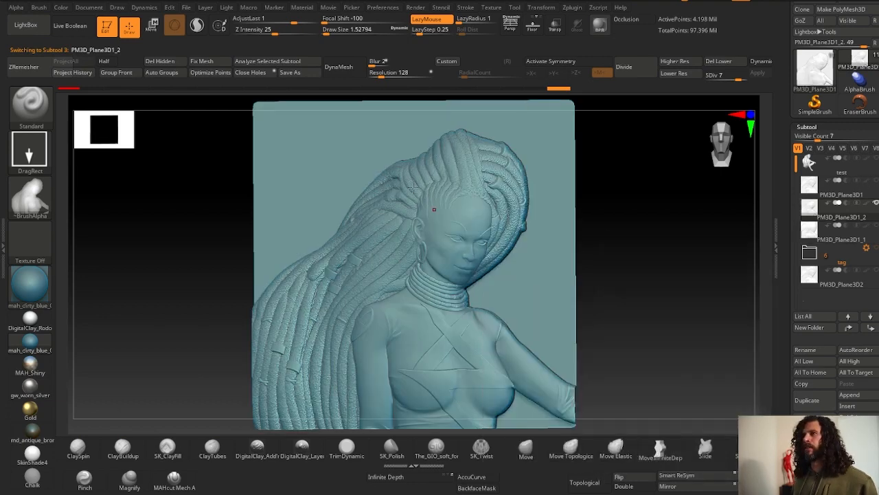
pyautogui.moveTo(412, 188)
pyautogui.keyDown('ctrl'); pyautogui.mouseDown(button='right')
pyautogui.moveTo(292, 34)
pyautogui.moveTo(399, 163)
pyautogui.moveTo(465, 159)
pyautogui.moveTo(294, 171)
pyautogui.moveTo(199, 130)
pyautogui.moveTo(117, 110)
pyautogui.mouseUp(button='right'); pyautogui.keyUp('ctrl')
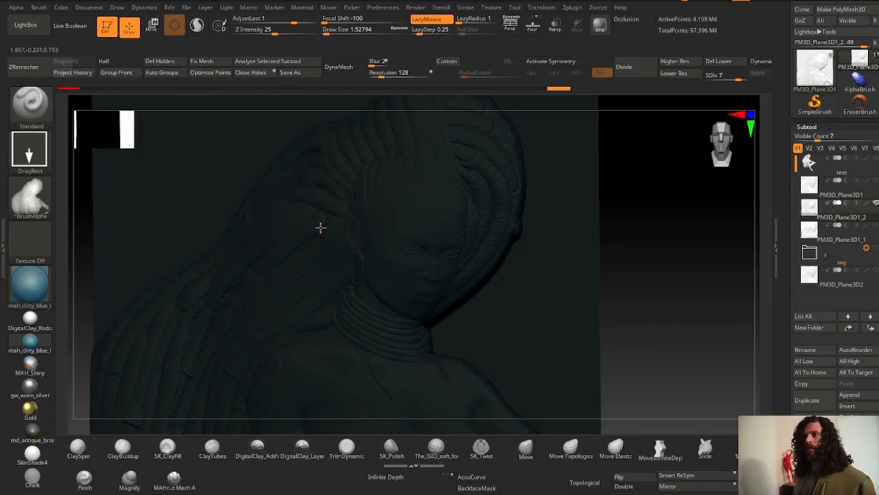
pyautogui.rightClick(320, 228)
pyautogui.moveTo(204, 272); pyautogui.dragTo(189, 237)
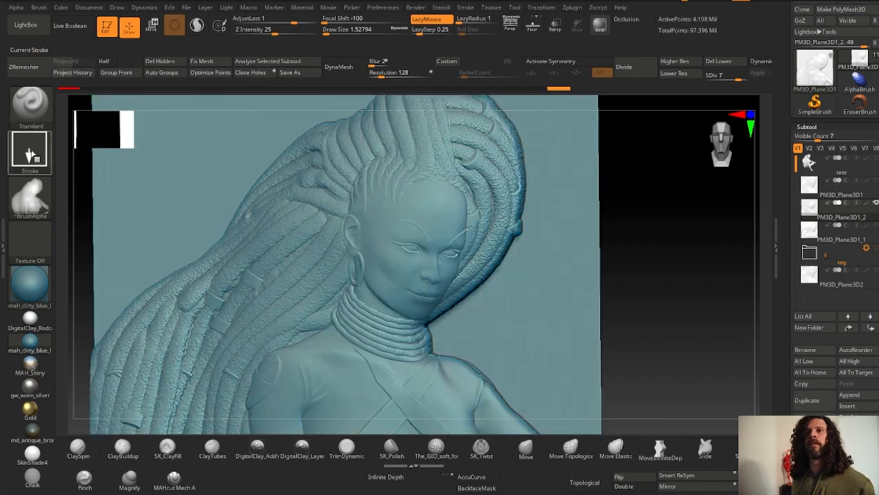
# - Switch to the ContrastTarget brush with focal shift 0 and draw size about 17, and sharpen the brow area
pyautogui.click(32, 109)
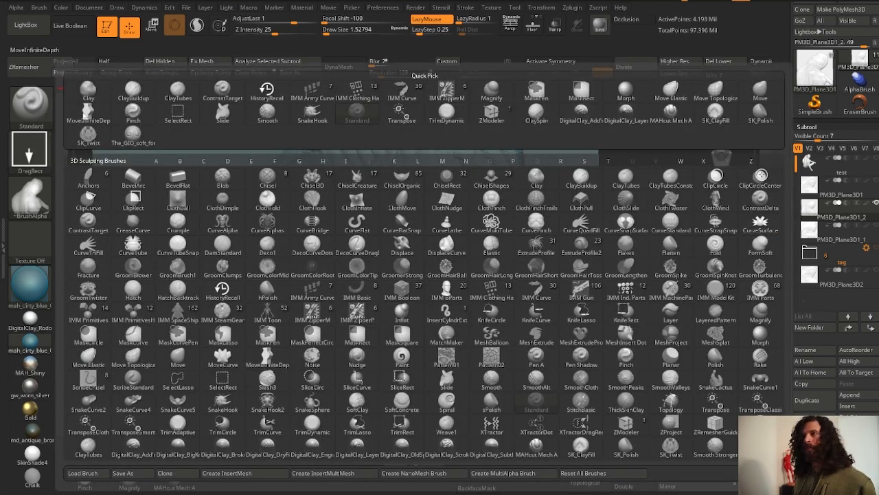
pyautogui.click(88, 223)
pyautogui.rightClick(625, 210)
pyautogui.moveTo(625, 210); pyautogui.dragTo(633, 208)
pyautogui.moveTo(429, 231)
pyautogui.mouseDown(button='right')
pyautogui.moveTo(422, 231)
pyautogui.moveTo(575, 253)
pyautogui.moveTo(693, 245)
pyautogui.moveTo(677, 254)
pyautogui.mouseUp(button='right')
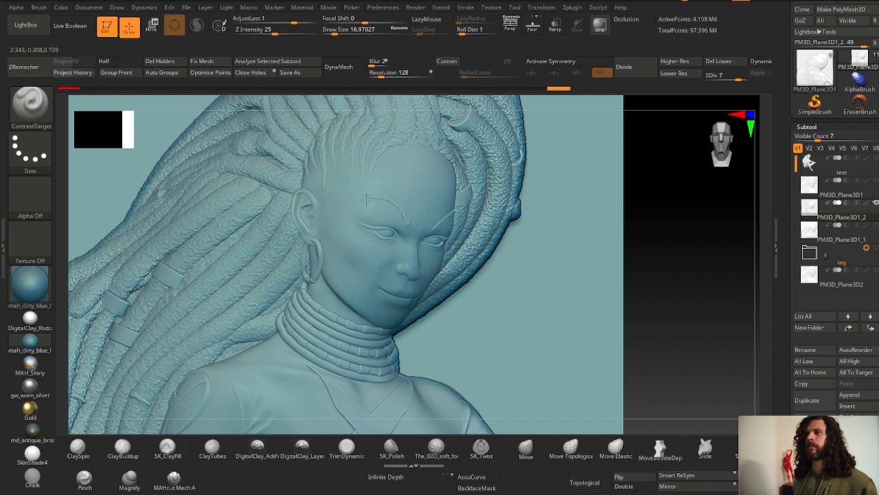
pyautogui.moveTo(393, 204); pyautogui.dragTo(417, 195)
# - Raise the draw size to about 30.7 and Z intensity to 55, and apply ContrastTarget strokes across the face
pyautogui.press('space')
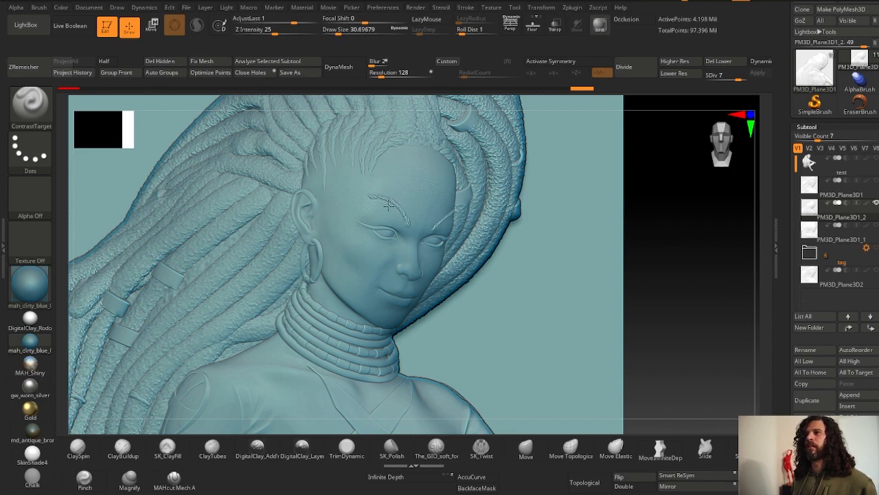
pyautogui.press('f')
pyautogui.press('f')
pyautogui.press('f')
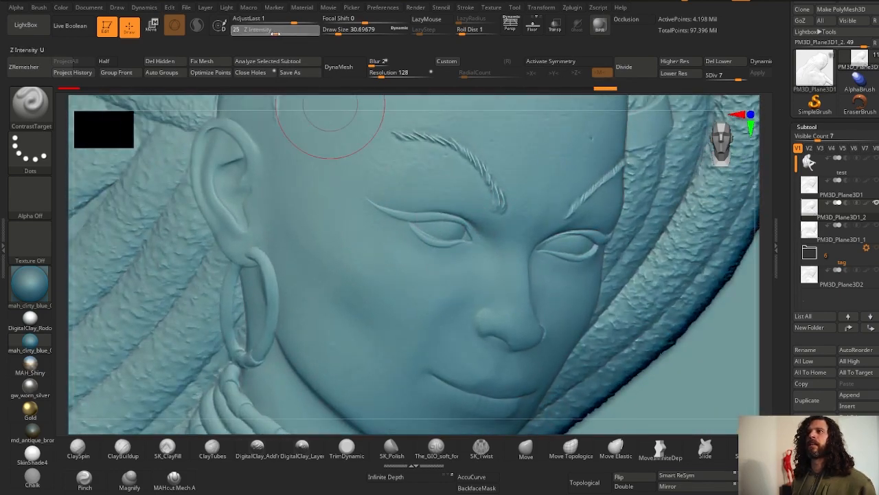
pyautogui.click(295, 32)
pyautogui.keyDown('ctrl'); pyautogui.moveTo(515, 151); pyautogui.dragTo(413, 201, button='right'); pyautogui.keyUp('ctrl')
pyautogui.keyDown('alt'); pyautogui.moveTo(643, 215); pyautogui.dragTo(622, 255); pyautogui.keyUp('alt')
pyautogui.keyDown('shift'); pyautogui.moveTo(137, 284); pyautogui.dragTo(131, 295); pyautogui.keyUp('shift')
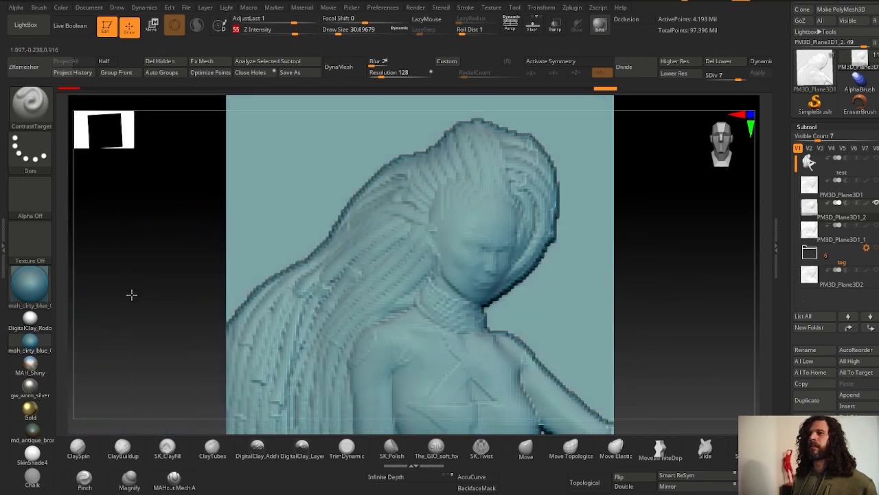
# - Increase the draw size to about 93.7 and stroke ContrastTarget over the whole stamped relief
pyautogui.press('space')
pyautogui.moveTo(358, 303); pyautogui.dragTo(363, 304)
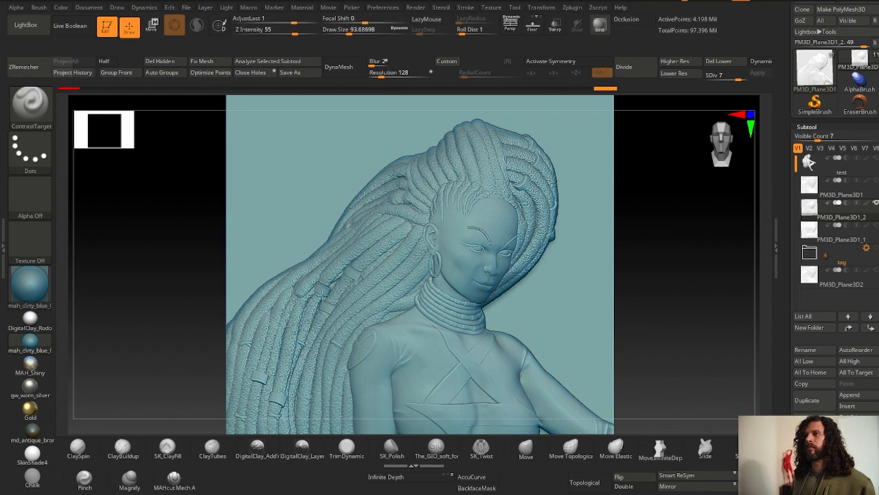
pyautogui.keyDown('ctrl'); pyautogui.moveTo(469, 406); pyautogui.dragTo(412, 330, button='right'); pyautogui.keyUp('ctrl')
pyautogui.keyDown('shift'); pyautogui.moveTo(190, 310); pyautogui.dragTo(220, 313); pyautogui.keyUp('shift')
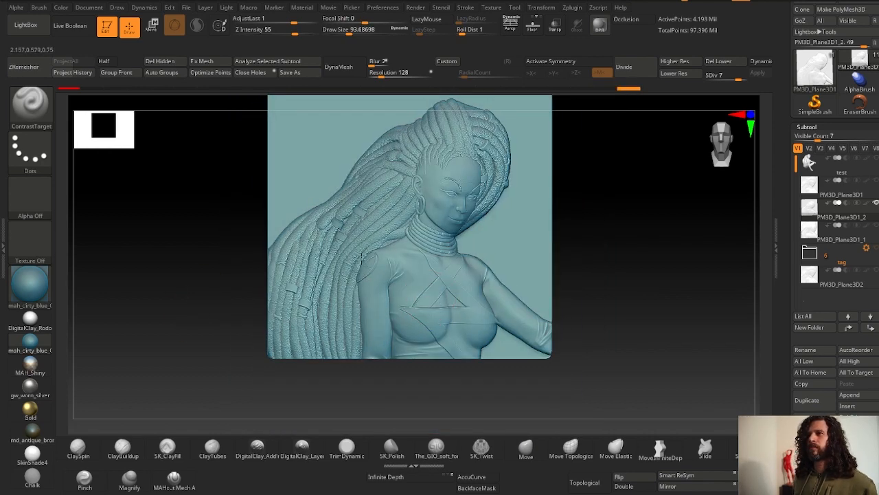
pyautogui.moveTo(324, 303)
pyautogui.mouseDown()
pyautogui.moveTo(302, 280)
pyautogui.moveTo(320, 241)
pyautogui.mouseUp()
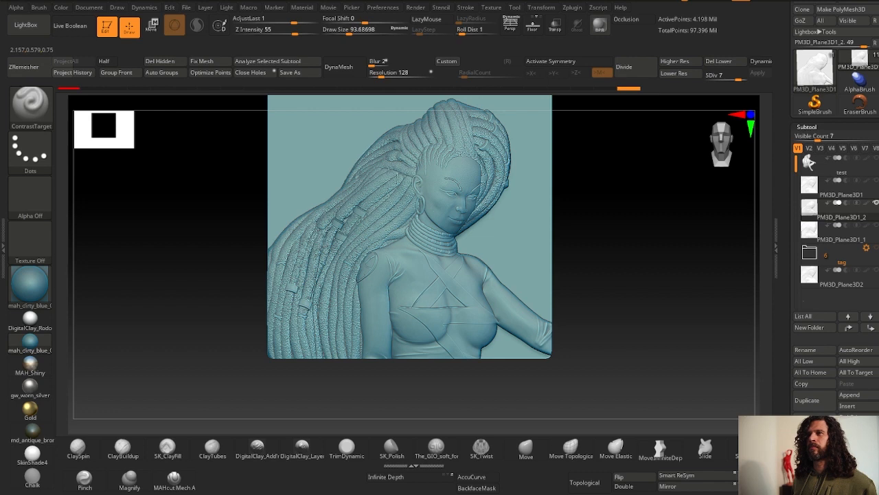
pyautogui.moveTo(407, 144)
pyautogui.mouseDown()
pyautogui.moveTo(483, 149)
pyautogui.moveTo(464, 302)
pyautogui.mouseUp()
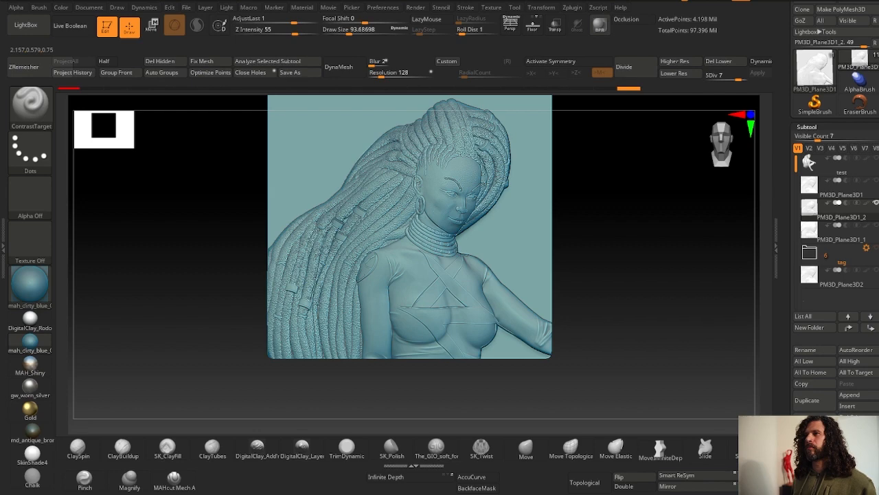
# - Orbit around the stamped relief to inspect its depth profile
pyautogui.moveTo(206, 164); pyautogui.dragTo(681, 256)
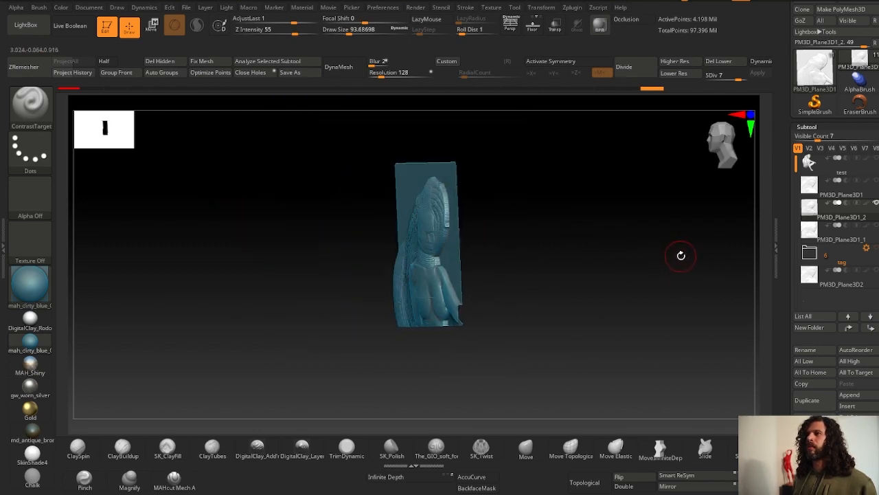
pyautogui.moveTo(681, 256); pyautogui.dragTo(448, 308, button='right')
pyautogui.keyDown('ctrl'); pyautogui.moveTo(443, 196); pyautogui.dragTo(400, 112, button='right'); pyautogui.keyUp('ctrl')
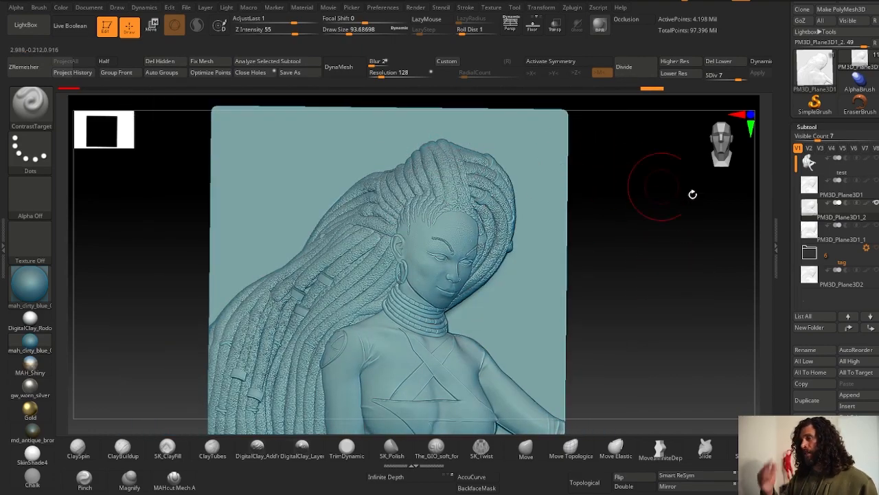
# - Show all subtools and compare the two reliefs side by side, zooming into the hair and face
pyautogui.click(875, 181)
pyautogui.press('f')
pyautogui.click(830, 201)
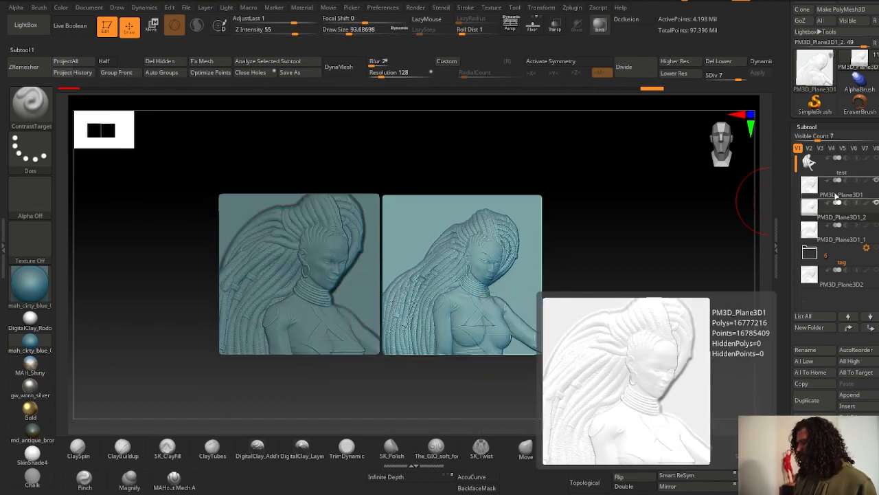
pyautogui.keyDown('alt'); pyautogui.moveTo(331, 257); pyautogui.dragTo(433, 259, button='right'); pyautogui.keyUp('alt')
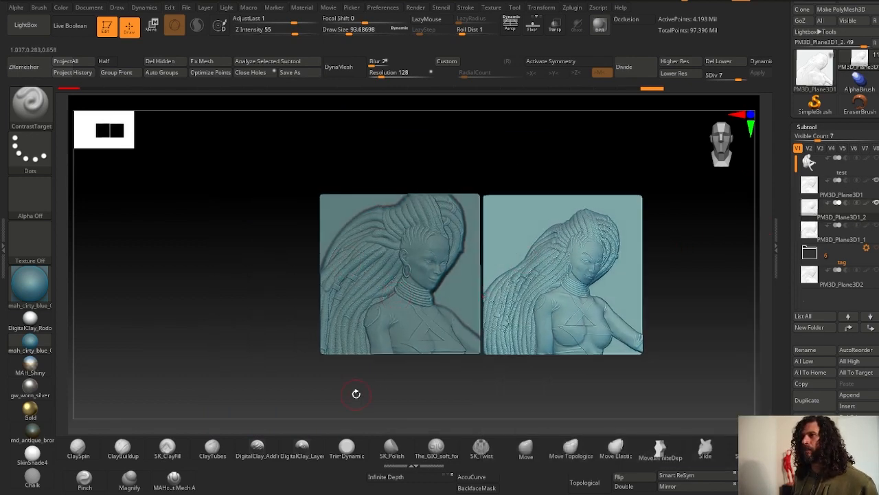
pyautogui.keyDown('alt'); pyautogui.click(422, 283); pyautogui.keyUp('alt')
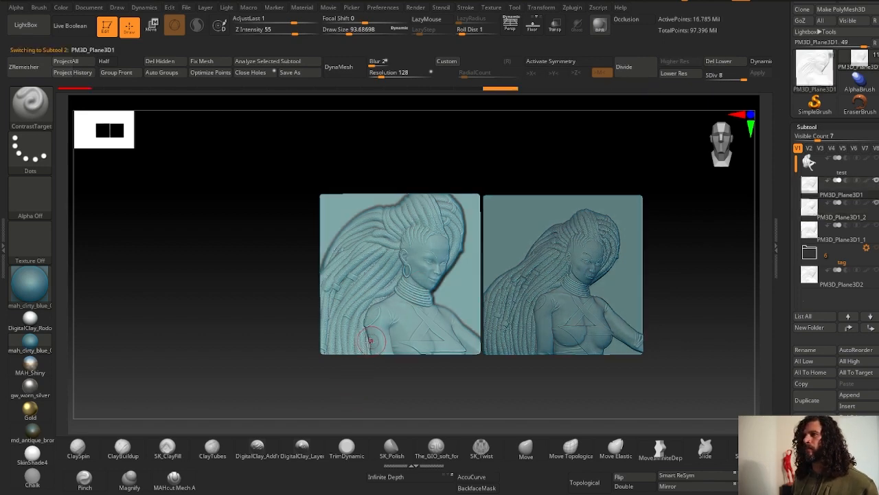
pyautogui.keyDown('ctrl'); pyautogui.moveTo(372, 342); pyautogui.dragTo(321, 420, button='right'); pyautogui.keyUp('ctrl')
pyautogui.moveTo(397, 236); pyautogui.dragTo(400, 176, button='right')
pyautogui.moveTo(400, 176); pyautogui.dragTo(379, 243, button='right')
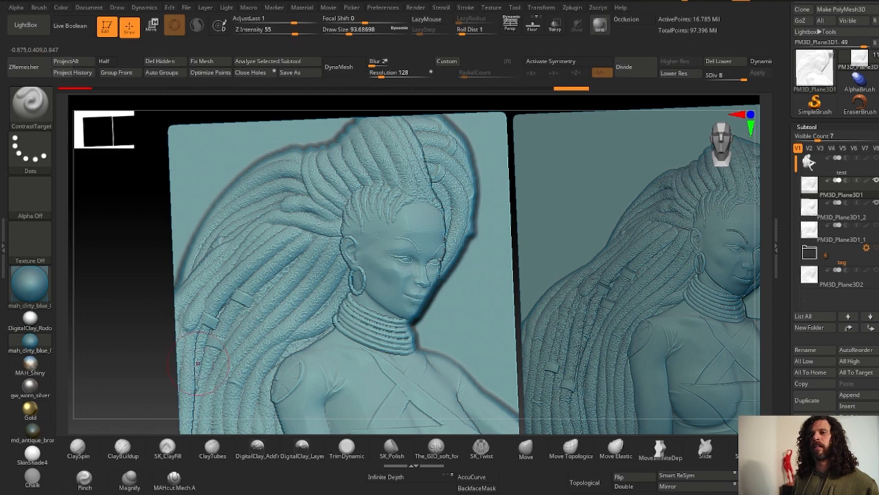
pyautogui.keyDown('ctrl'); pyautogui.moveTo(237, 349); pyautogui.dragTo(229, 279, button='right'); pyautogui.keyUp('ctrl')
pyautogui.keyDown('shift'); pyautogui.moveTo(254, 314); pyautogui.dragTo(267, 355, button='right'); pyautogui.keyUp('shift')
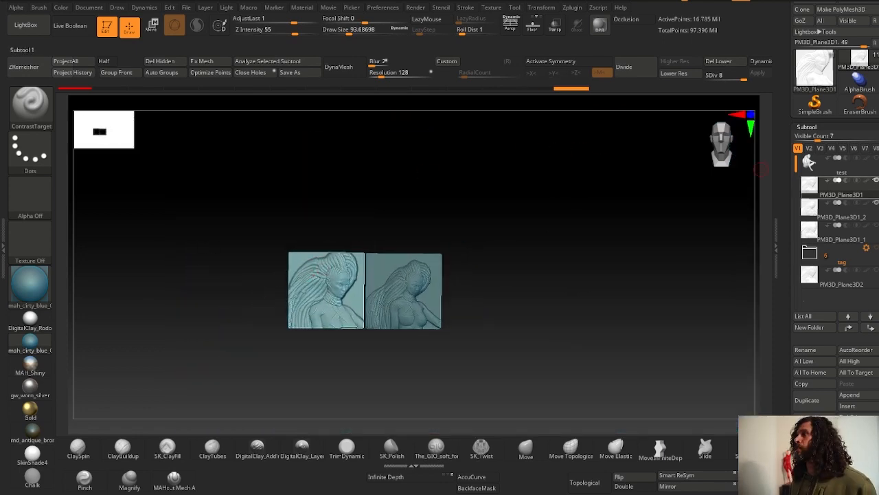
# - Isolate the PM3D_Plane3D1_2 stamped relief again and frame it
pyautogui.click(877, 182)
pyautogui.keyDown('ctrl'); pyautogui.moveTo(419, 222); pyautogui.dragTo(421, 281, button='right'); pyautogui.keyUp('ctrl')
pyautogui.keyDown('alt'); pyautogui.moveTo(421, 282); pyautogui.dragTo(469, 177, button='right'); pyautogui.keyUp('alt')
pyautogui.click(811, 216)
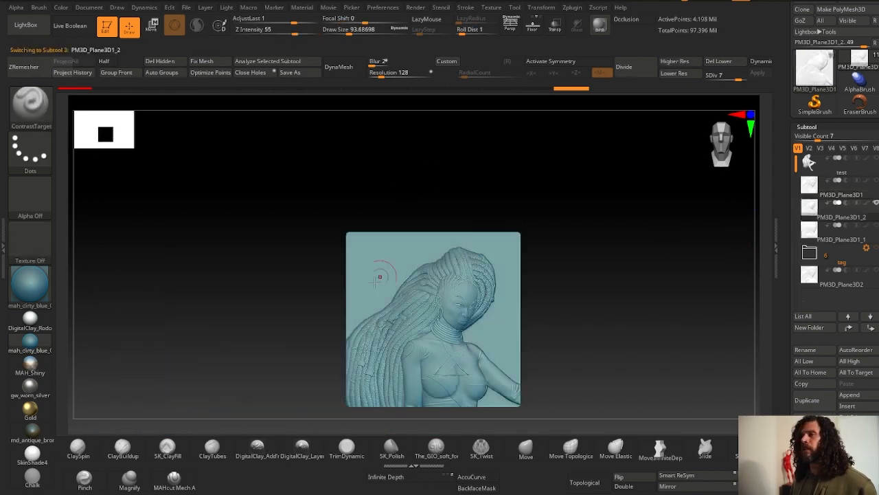
pyautogui.keyDown('alt'); pyautogui.moveTo(421, 382); pyautogui.dragTo(288, 275, button='right'); pyautogui.keyUp('alt')
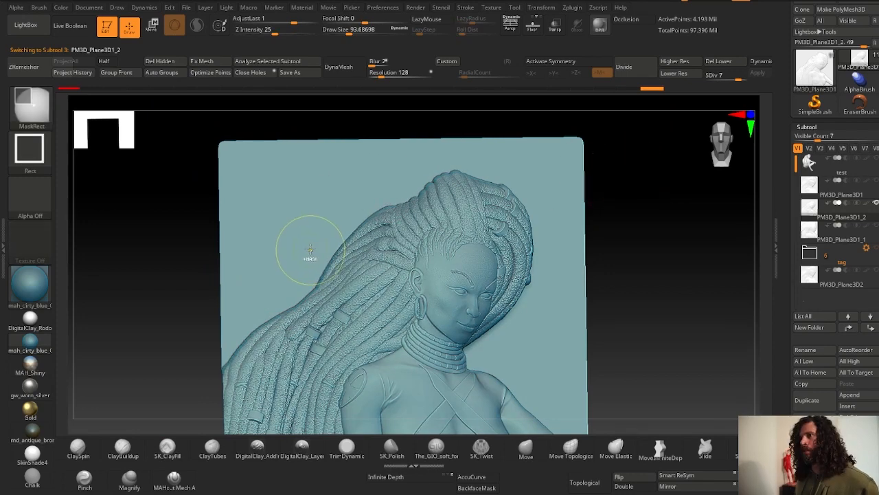
pyautogui.moveTo(169, 226); pyautogui.dragTo(138, 328, button='right')
pyautogui.press('f')
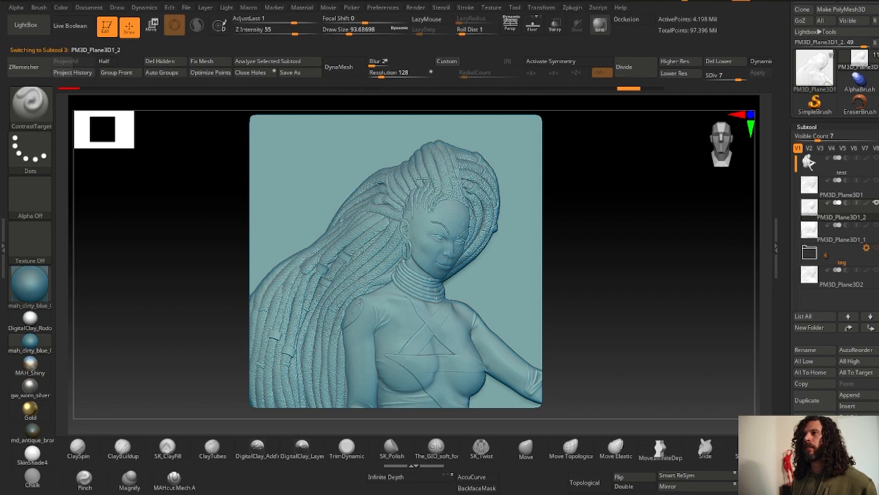
# - Lower Z intensity to 36 and apply more ContrastTarget strokes over the stamped relief
pyautogui.moveTo(295, 31); pyautogui.dragTo(283, 32)
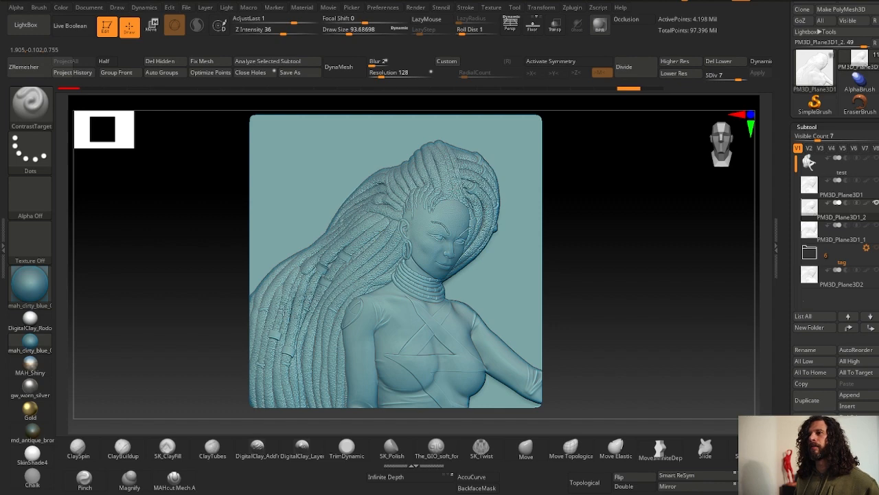
pyautogui.moveTo(285, 310); pyautogui.dragTo(316, 229)
pyautogui.moveTo(402, 240)
pyautogui.mouseDown(button='right')
pyautogui.moveTo(282, 364)
pyautogui.moveTo(353, 264)
pyautogui.moveTo(255, 265)
pyautogui.moveTo(283, 357)
pyautogui.moveTo(184, 379)
pyautogui.moveTo(216, 314)
pyautogui.moveTo(321, 295)
pyautogui.moveTo(329, 269)
pyautogui.mouseUp(button='right')
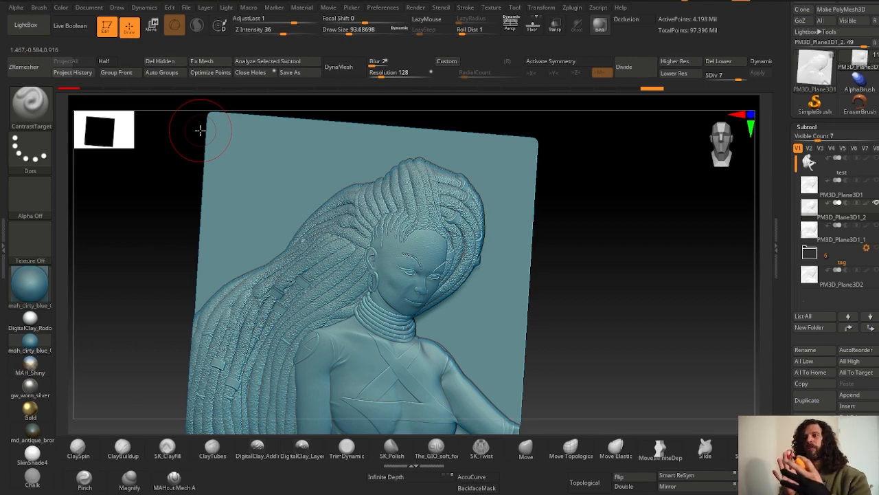
# - Open the tag folder, select the PM3D_Circle3D1 subtool and show it on its own
pyautogui.moveTo(199, 130); pyautogui.dragTo(557, 222)
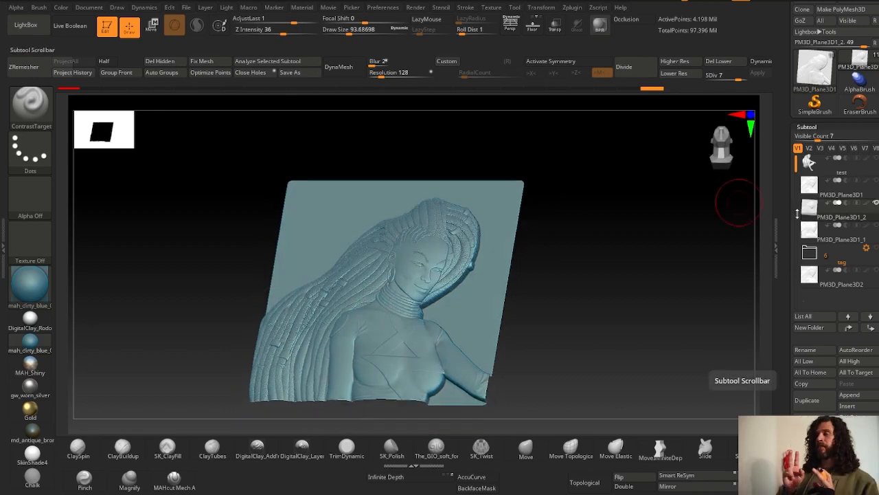
pyautogui.moveTo(680, 165); pyautogui.dragTo(673, 146)
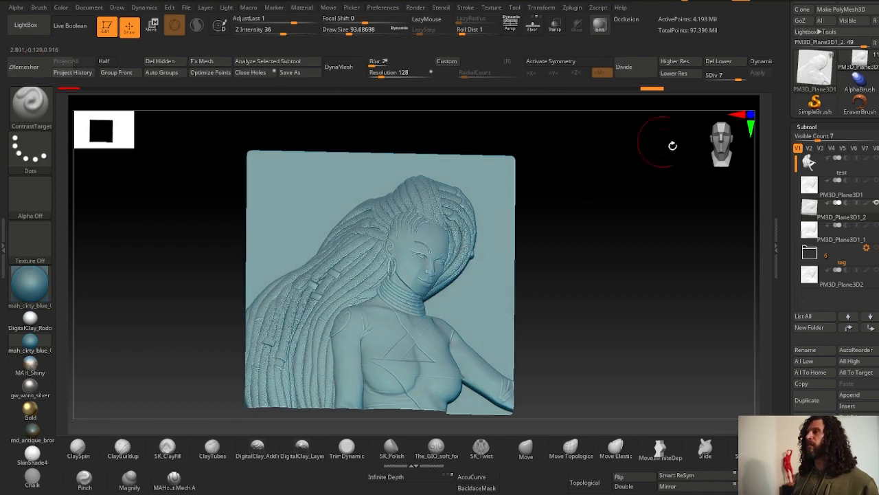
pyautogui.click(826, 267)
pyautogui.click(822, 305)
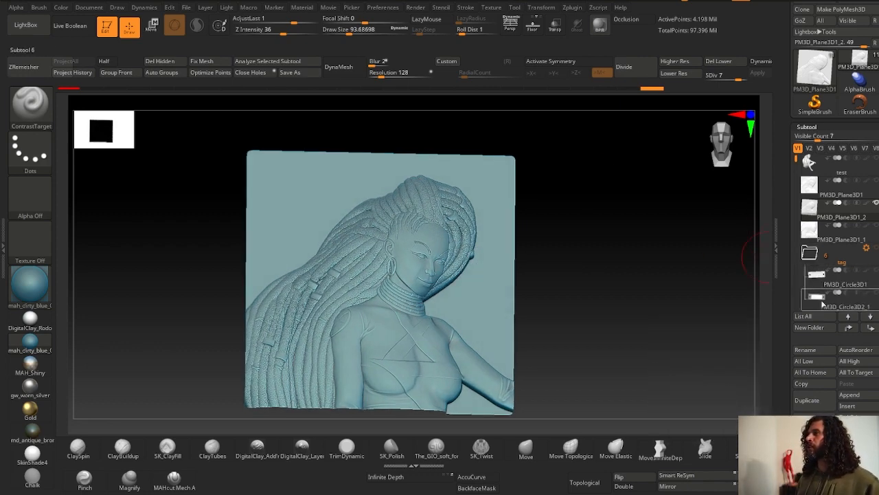
pyautogui.click(818, 281)
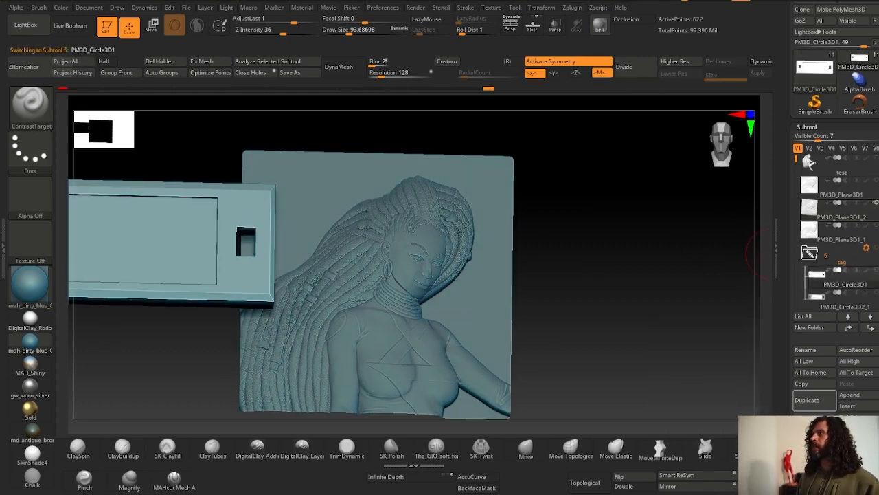
pyautogui.click(876, 203)
# - Frame and orbit around the tag to examine its shape and polyframe wireframe
pyautogui.press('f')
pyautogui.hotkey('shift', 'f')
pyautogui.keyDown('alt'); pyautogui.moveTo(322, 225); pyautogui.dragTo(619, 226); pyautogui.keyUp('alt')
pyautogui.moveTo(584, 165); pyautogui.dragTo(498, 155)
pyautogui.hotkey('shift', 'f')
pyautogui.keyDown('alt'); pyautogui.moveTo(332, 171); pyautogui.dragTo(255, 275); pyautogui.keyUp('alt')
pyautogui.moveTo(245, 306); pyautogui.dragTo(433, 150)
pyautogui.click(774, 246)
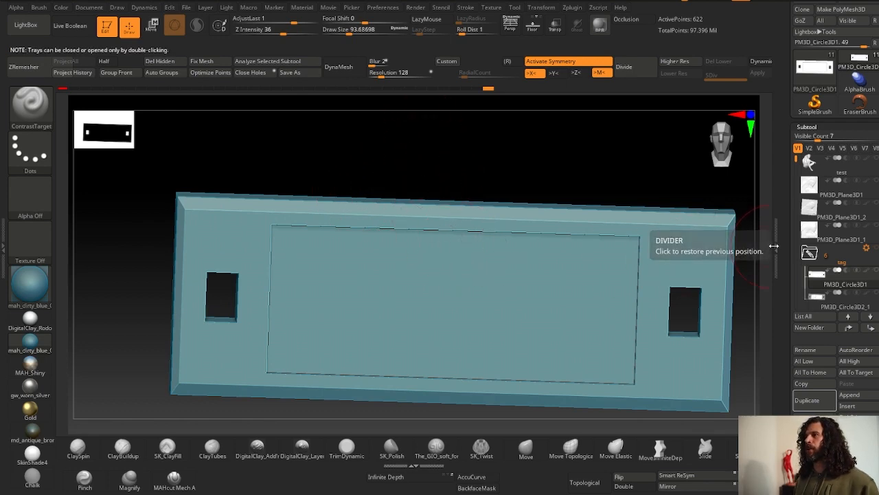
pyautogui.hotkey('shift', 'f')
pyautogui.keyDown('shift'); pyautogui.moveTo(685, 189); pyautogui.dragTo(748, 228); pyautogui.keyUp('shift')
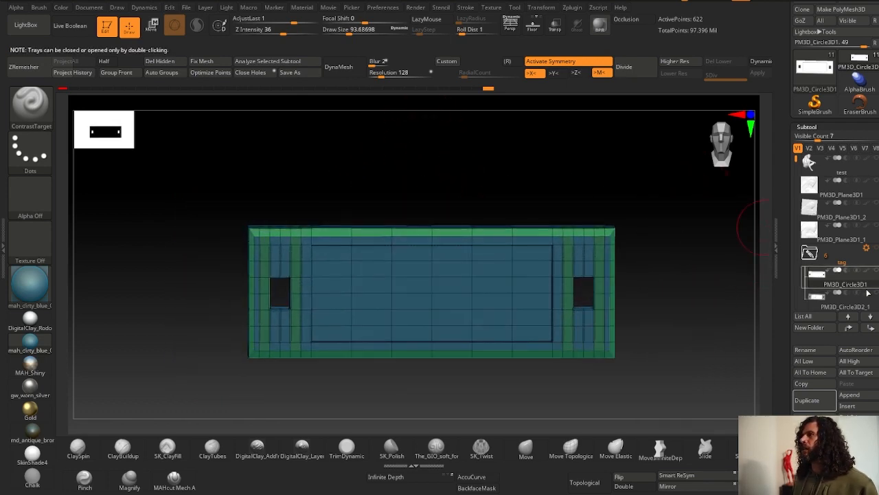
# - Append a Cube3D subtool, turn symmetry off, and move the cube aside with the gizmo
pyautogui.click(851, 395)
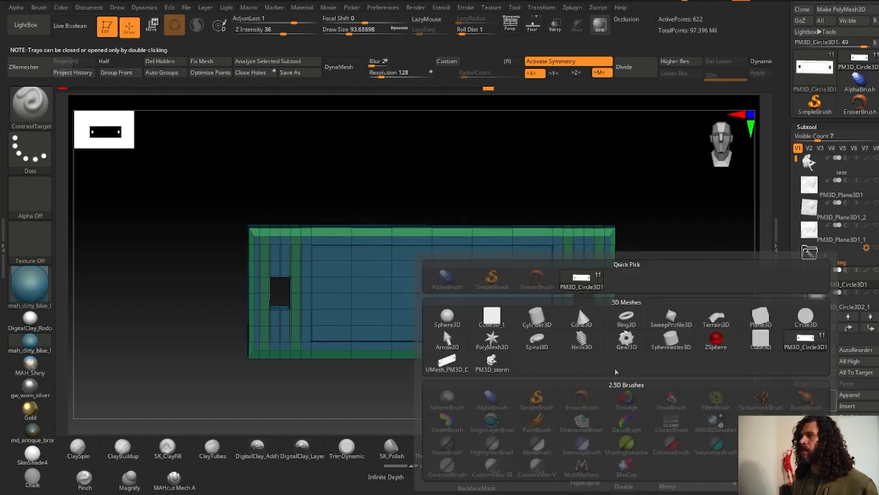
pyautogui.click(492, 316)
pyautogui.press('w')
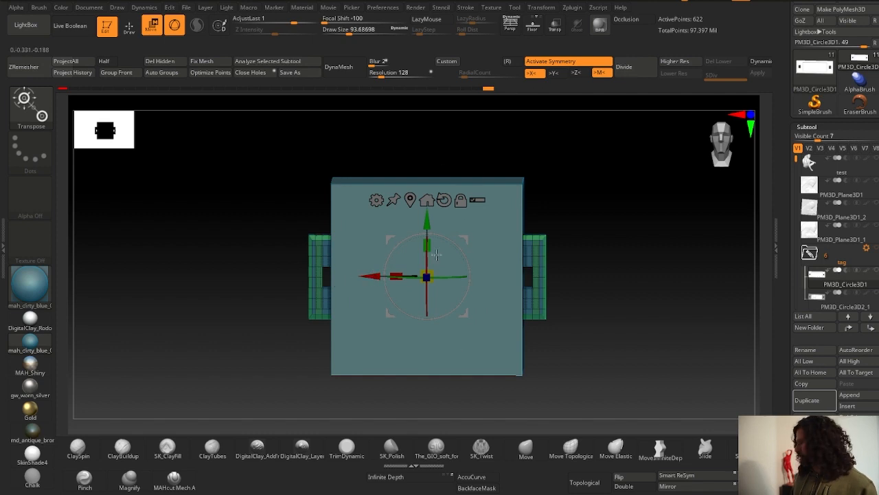
pyautogui.press('x')
pyautogui.moveTo(396, 276); pyautogui.dragTo(147, 262)
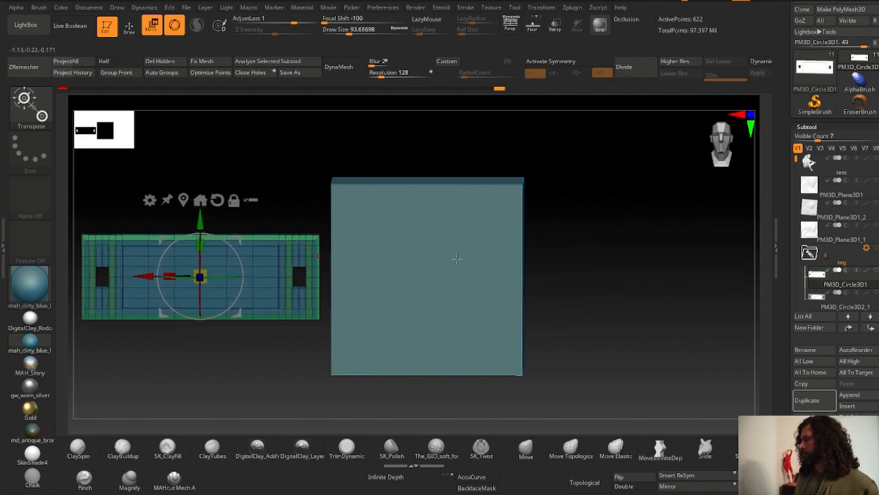
# - Select the cube subtool and make the PM3D_Circle3D1 tag subtool visible alongside it
pyautogui.click(448, 266)
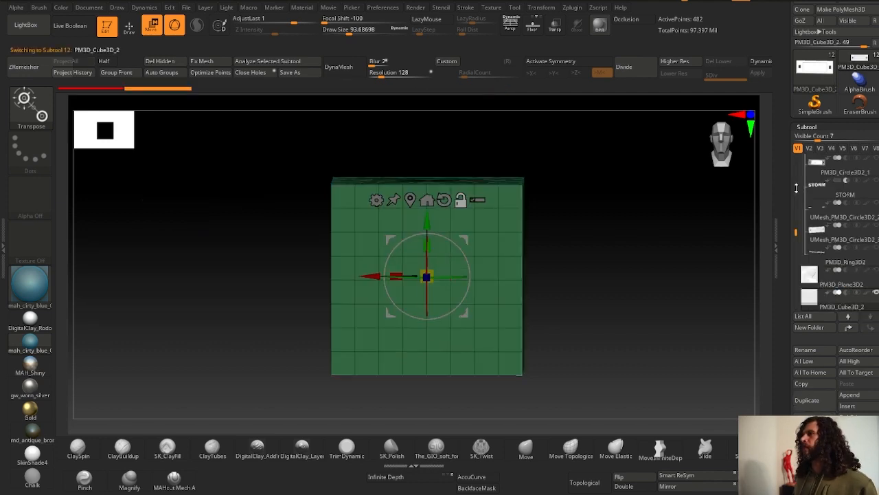
pyautogui.moveTo(798, 232); pyautogui.dragTo(799, 200)
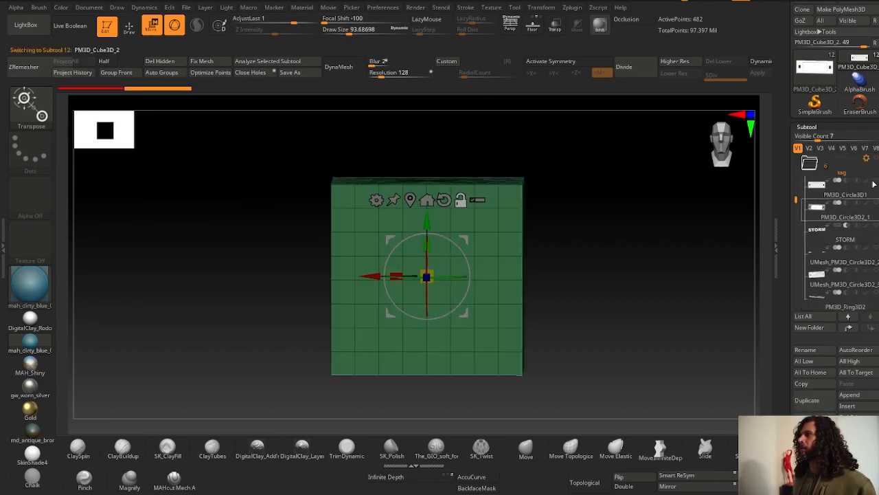
pyautogui.keyDown('alt'); pyautogui.moveTo(752, 271); pyautogui.dragTo(750, 271); pyautogui.keyUp('alt')
pyautogui.click(876, 181)
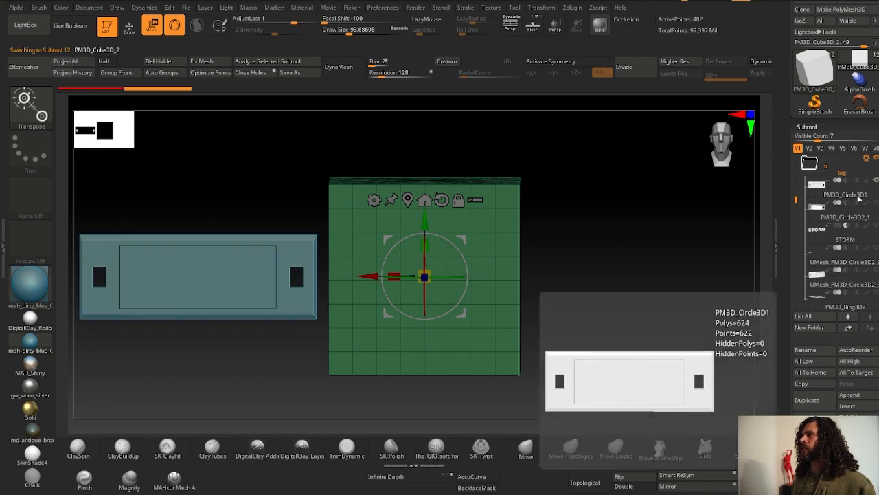
pyautogui.moveTo(796, 202); pyautogui.dragTo(798, 249)
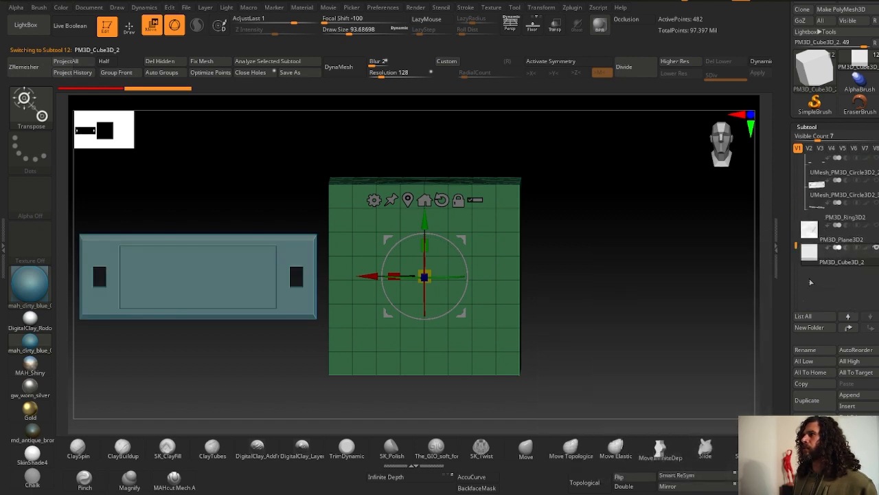
# - Switch the transform to Gizmo 3D and scale the cube along X into a long, thin bar
pyautogui.click(373, 199)
pyautogui.click(474, 201)
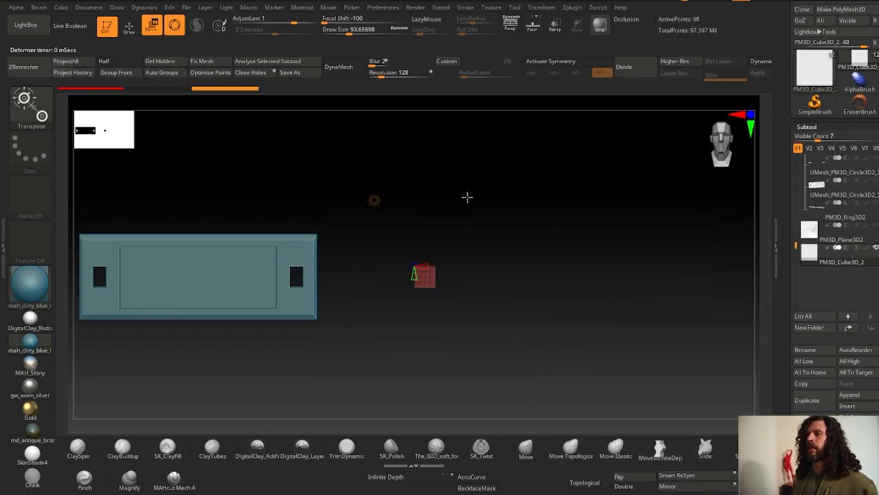
pyautogui.click(378, 202)
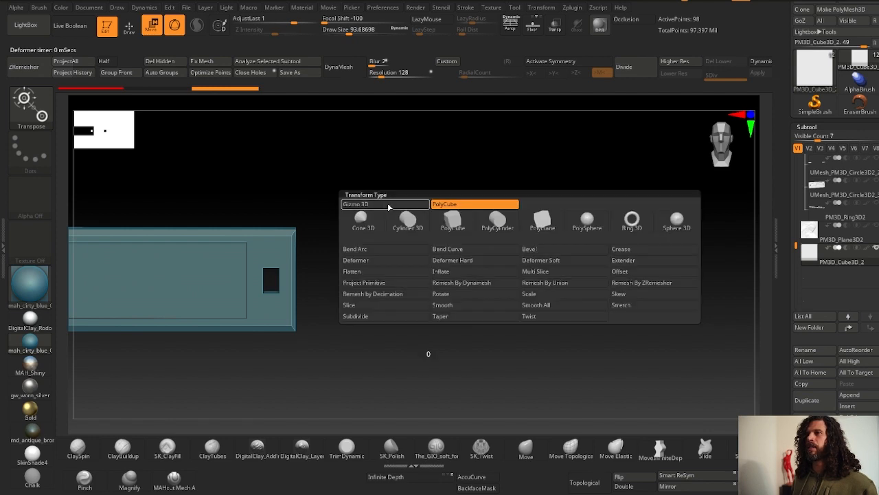
pyautogui.click(389, 207)
pyautogui.moveTo(415, 268); pyautogui.dragTo(358, 234, button='right')
pyautogui.keyDown('shift'); pyautogui.moveTo(357, 234); pyautogui.dragTo(328, 218, button='right'); pyautogui.keyUp('shift')
pyautogui.moveTo(443, 273); pyautogui.dragTo(449, 250)
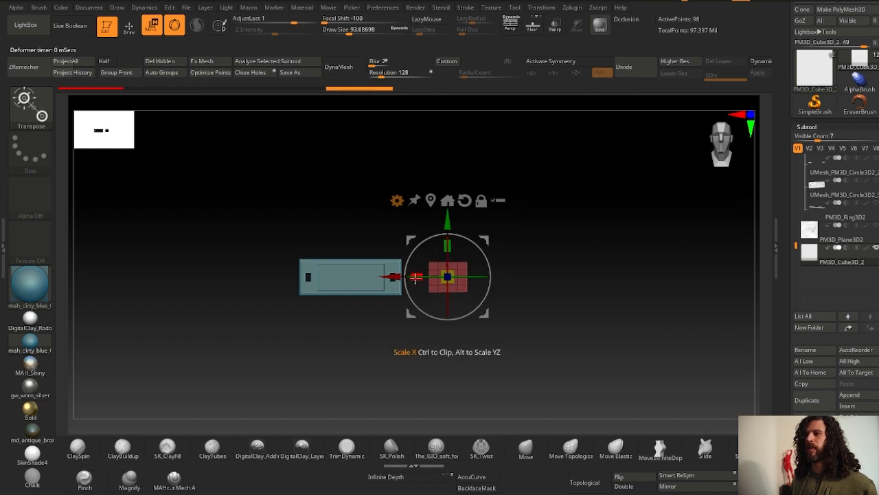
pyautogui.moveTo(417, 277); pyautogui.dragTo(325, 275)
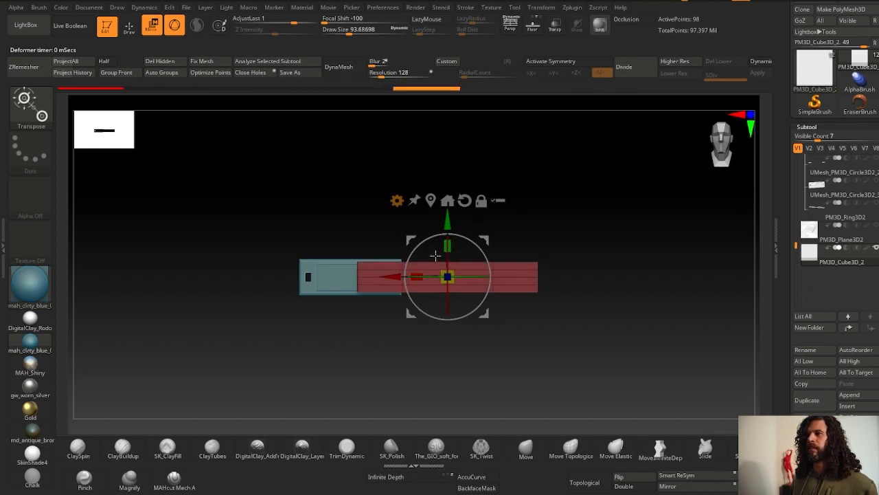
# - Move the bar with the gizmo so it sits beside the tag plate, then return to draw mode
pyautogui.moveTo(441, 229); pyautogui.dragTo(441, 229)
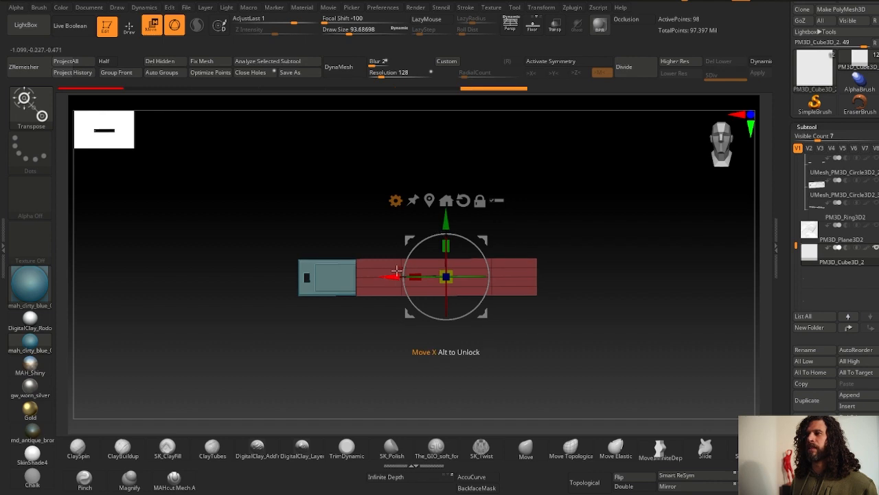
pyautogui.moveTo(399, 273); pyautogui.dragTo(299, 275)
pyautogui.moveTo(300, 268); pyautogui.dragTo(300, 282, button='right')
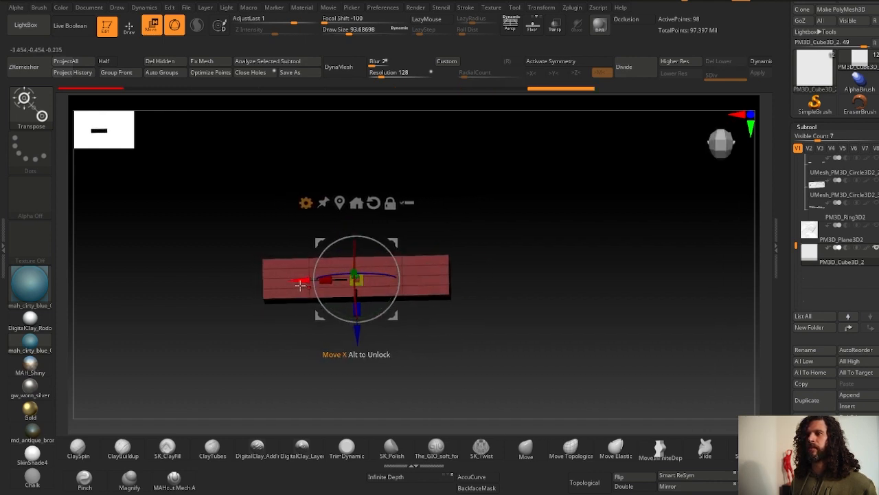
pyautogui.moveTo(300, 282); pyautogui.dragTo(271, 278)
pyautogui.moveTo(328, 334); pyautogui.dragTo(329, 253)
pyautogui.moveTo(328, 253); pyautogui.dragTo(331, 237, button='right')
pyautogui.keyDown('ctrl'); pyautogui.moveTo(332, 237); pyautogui.dragTo(310, 283, button='right'); pyautogui.keyUp('ctrl')
pyautogui.moveTo(261, 320); pyautogui.dragTo(556, 304)
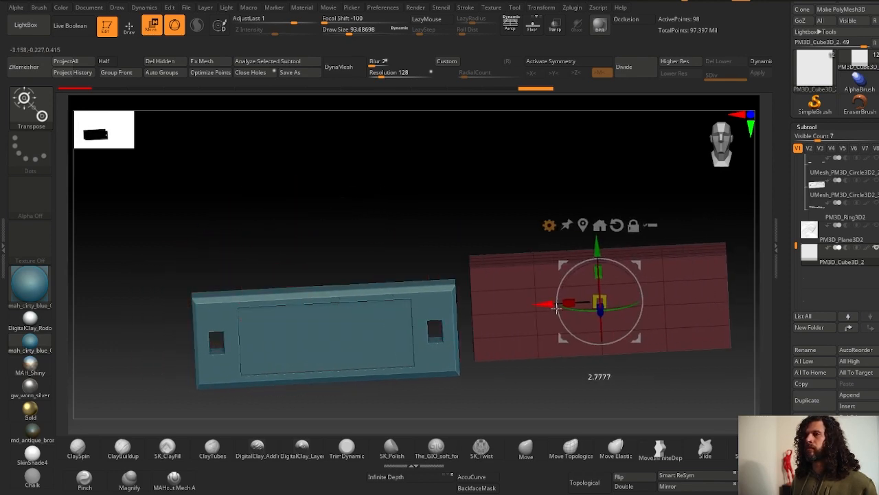
pyautogui.moveTo(556, 305); pyautogui.dragTo(540, 237, button='right')
pyautogui.keyDown('alt'); pyautogui.moveTo(540, 237); pyautogui.dragTo(456, 226, button='right'); pyautogui.keyUp('alt')
pyautogui.click(462, 196)
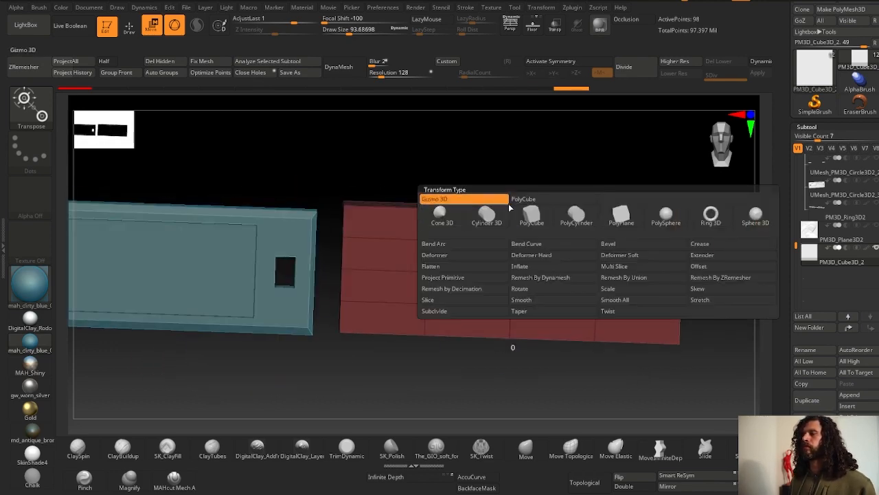
pyautogui.press('q')
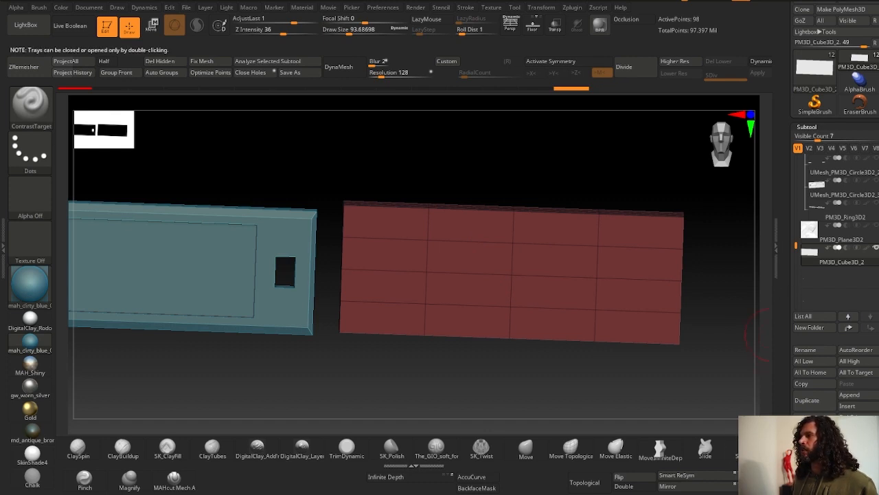
# - Select the ZModeler brush and set its edge action to Insert with Multiple EdgeLoops target
pyautogui.doubleClick(779, 246)
pyautogui.press('b')
pyautogui.press('z')
pyautogui.press('m')
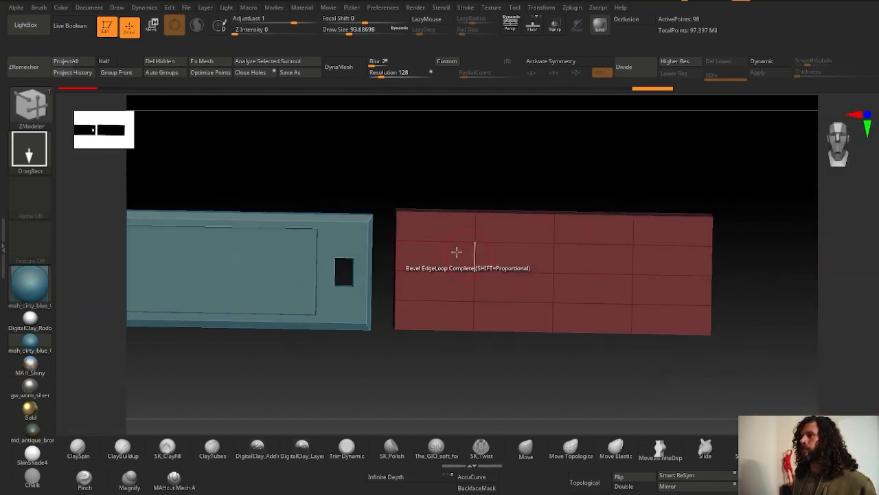
pyautogui.press('space')
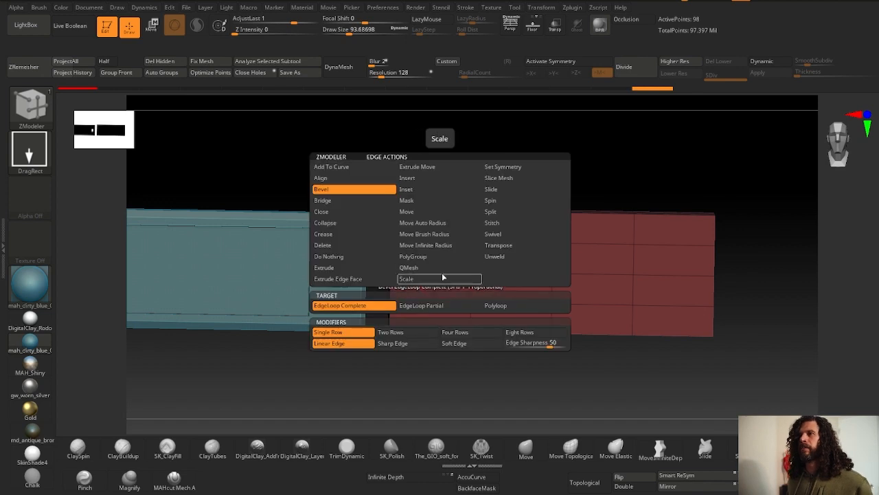
pyautogui.click(416, 179)
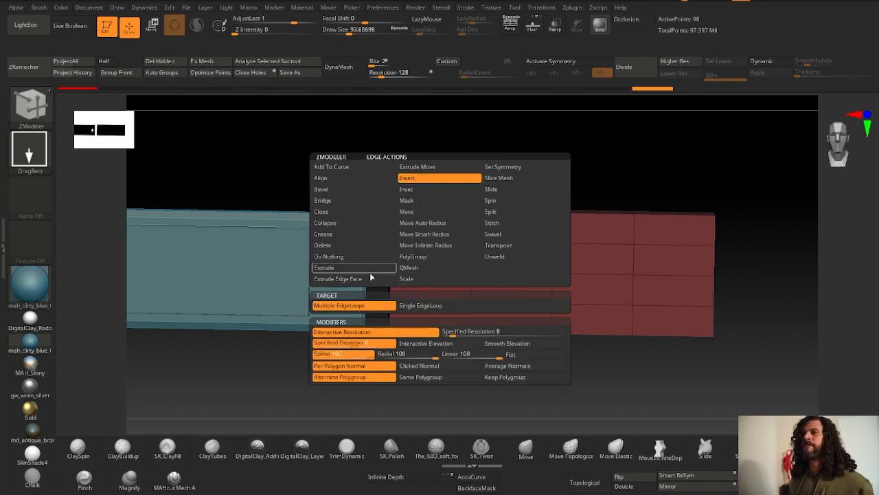
pyautogui.click(386, 307)
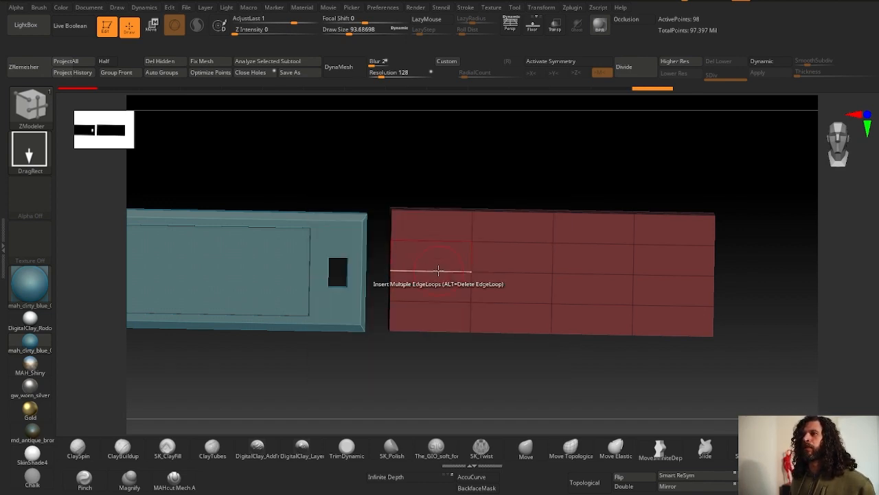
# - Try inserting vertical edge loops into the bar with and without X symmetry, undoing each attempt
pyautogui.click(438, 270)
pyautogui.moveTo(438, 270); pyautogui.dragTo(530, 272)
pyautogui.press('x')
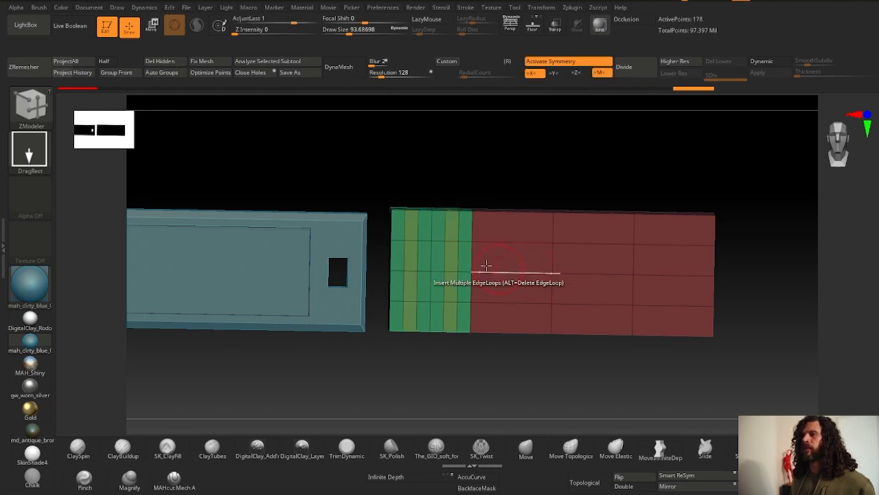
pyautogui.hotkey('ctrl', 'z')
pyautogui.moveTo(503, 242); pyautogui.dragTo(499, 242)
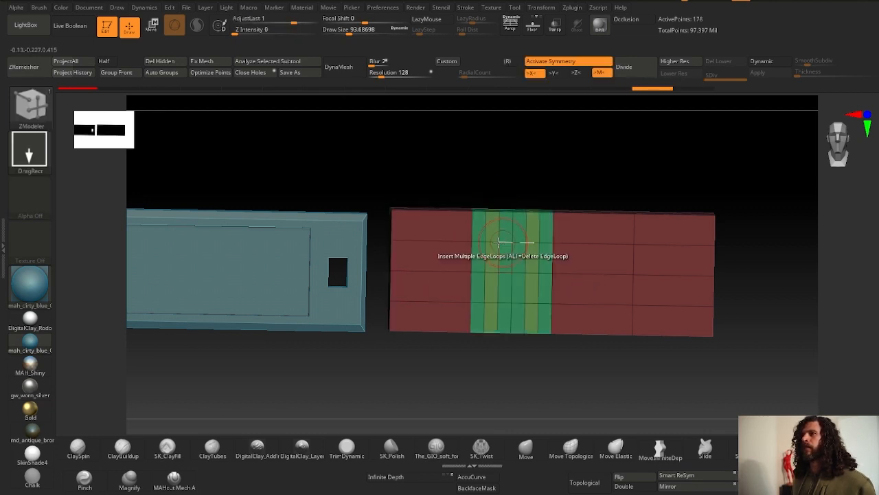
pyautogui.click(438, 239)
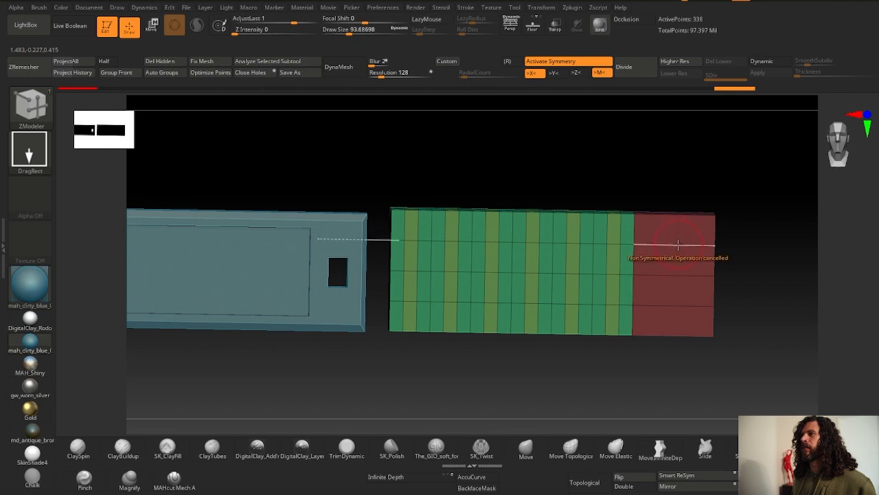
pyautogui.hotkey('ctrl', 'z')
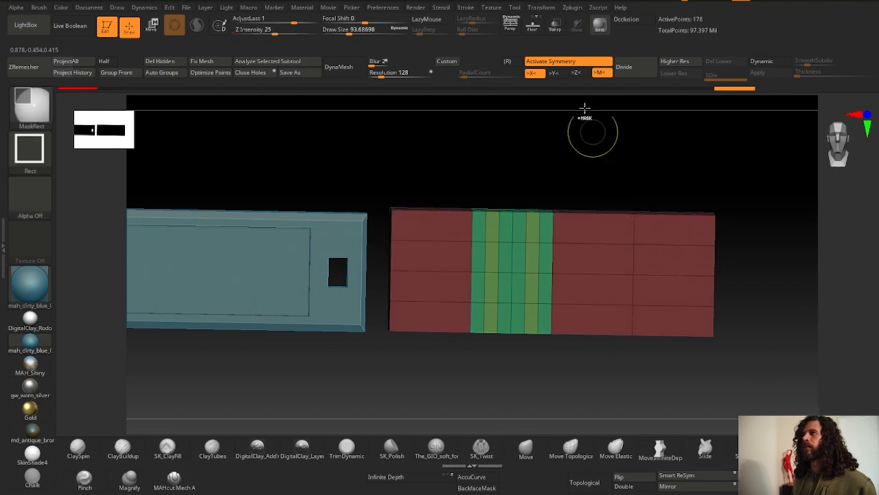
pyautogui.press('x')
pyautogui.hotkey('ctrl', 'z')
pyautogui.hotkey('ctrl', 'z')
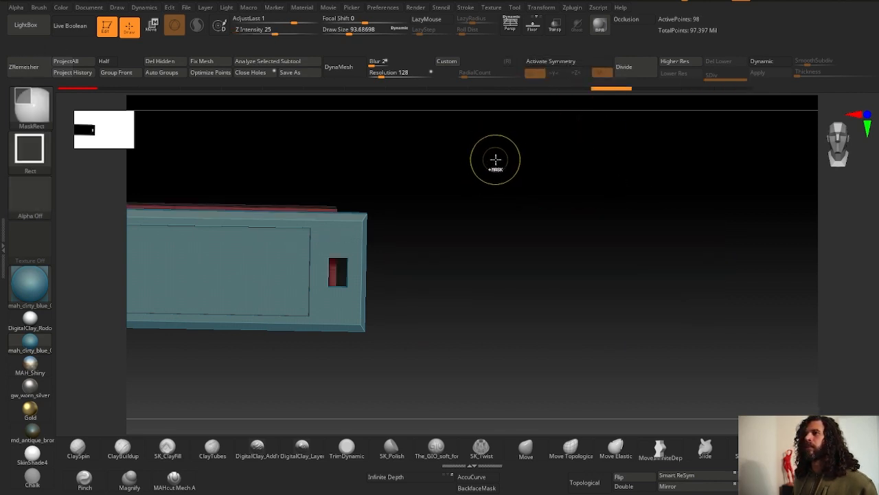
# - Insert several vertical edge loops across the bar's length, then undo them
pyautogui.hotkey('shift', 's')
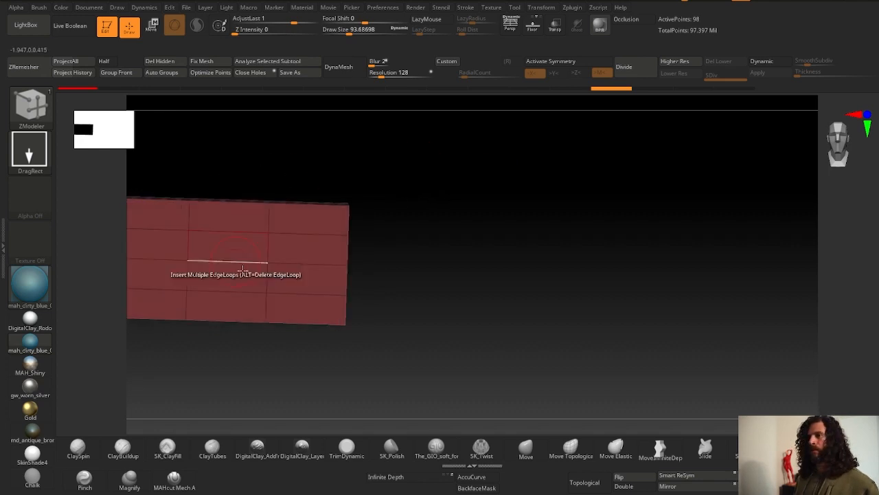
pyautogui.keyDown('alt'); pyautogui.moveTo(241, 272); pyautogui.dragTo(516, 292, button='right'); pyautogui.keyUp('alt')
pyautogui.click(348, 263)
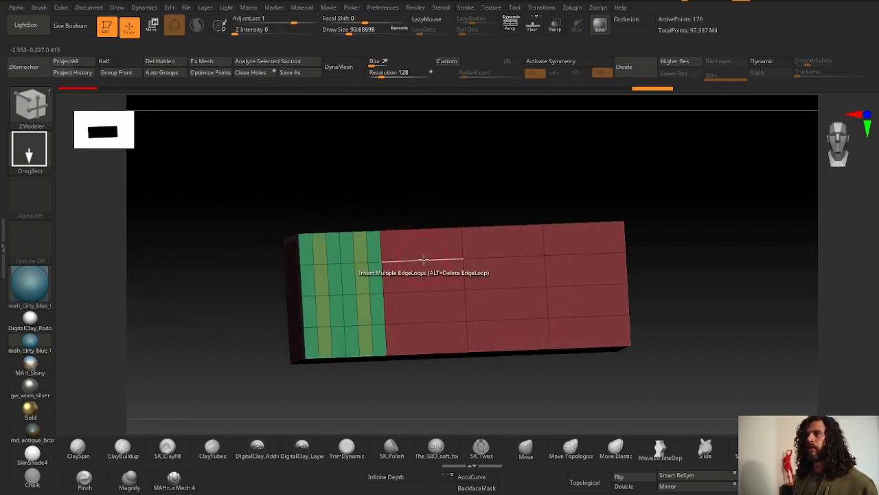
pyautogui.click(399, 257)
pyautogui.click(507, 254)
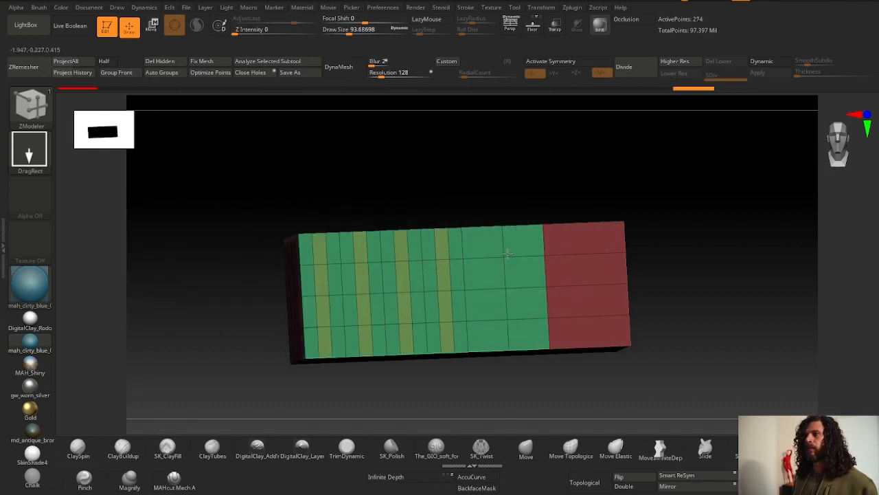
pyautogui.click(586, 251)
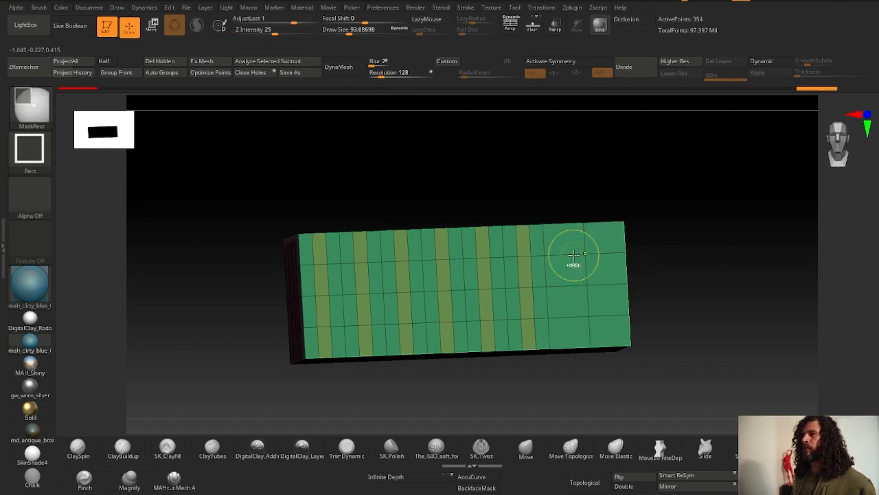
pyautogui.keyDown('ctrl'); pyautogui.click(574, 255); pyautogui.keyUp('ctrl')
pyautogui.click(580, 253)
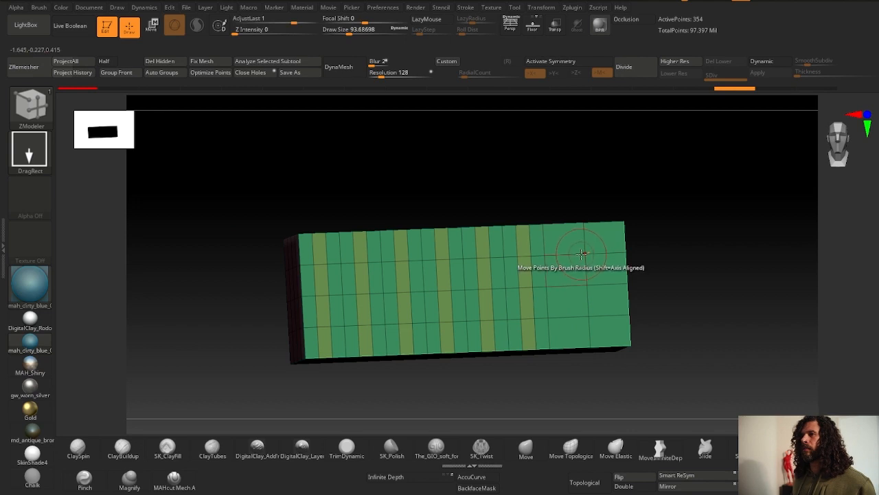
pyautogui.hotkey('ctrl', 'z')
pyautogui.hotkey('ctrl', 'z')
pyautogui.hotkey('ctrl', 'z')
pyautogui.hotkey('ctrl', 'z')
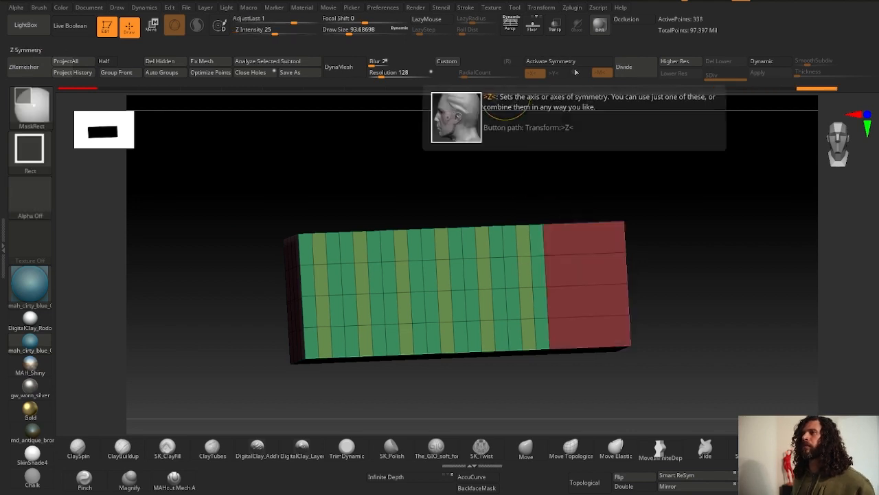
# - Activate X symmetry and insert horizontal edge loops down the bar's height
pyautogui.click(567, 65)
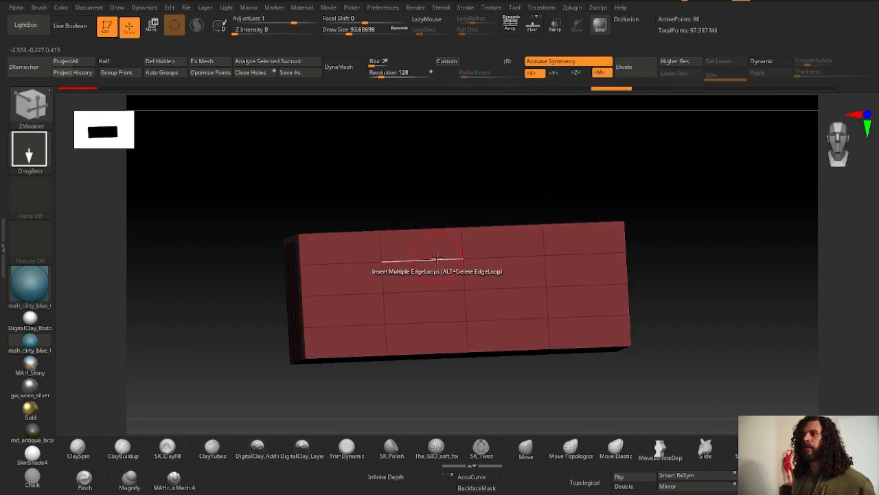
pyautogui.click(460, 240)
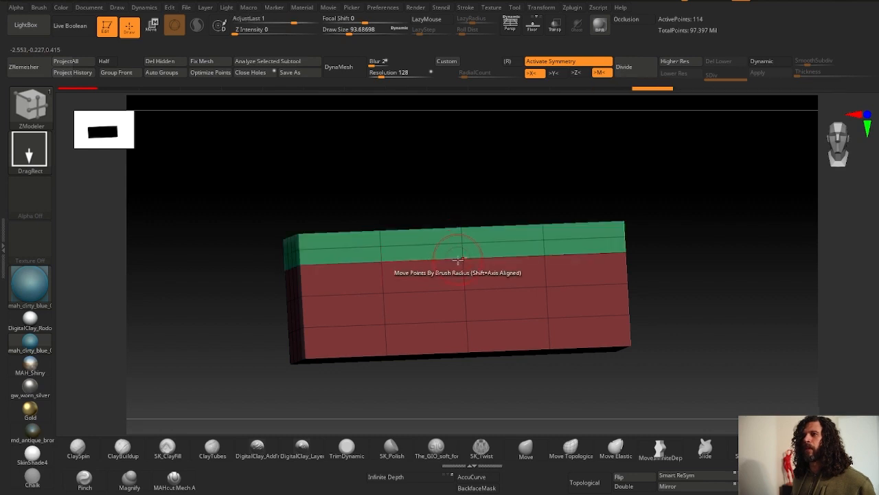
pyautogui.click(462, 270)
pyautogui.click(463, 307)
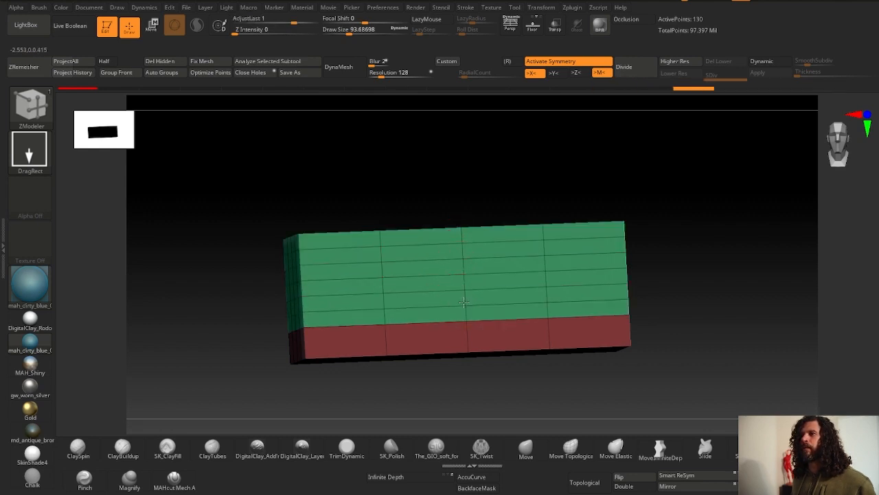
pyautogui.click(459, 330)
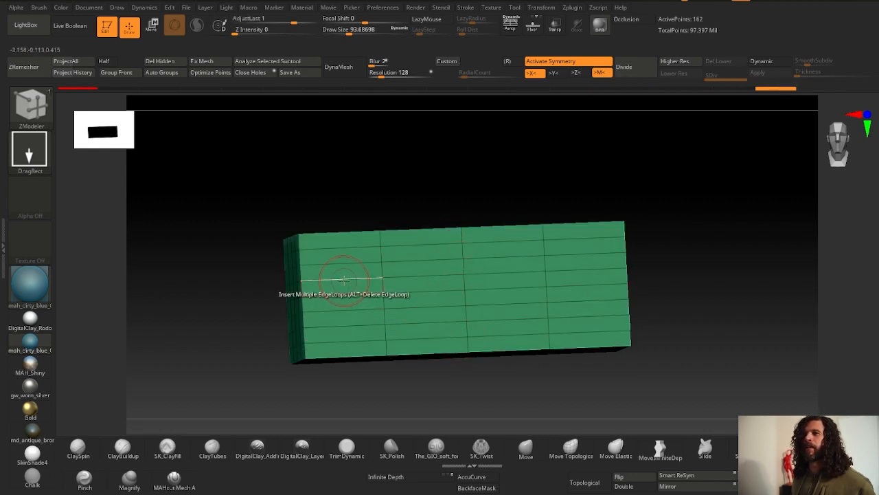
# - Orbit around the bar and tag with polyframe toggled, and select the PM3D_Circle3D1 tag subtool
pyautogui.moveTo(344, 259); pyautogui.dragTo(467, 309, button='right')
pyautogui.keyDown('ctrl'); pyautogui.moveTo(467, 309); pyautogui.dragTo(516, 110, button='right'); pyautogui.keyUp('ctrl')
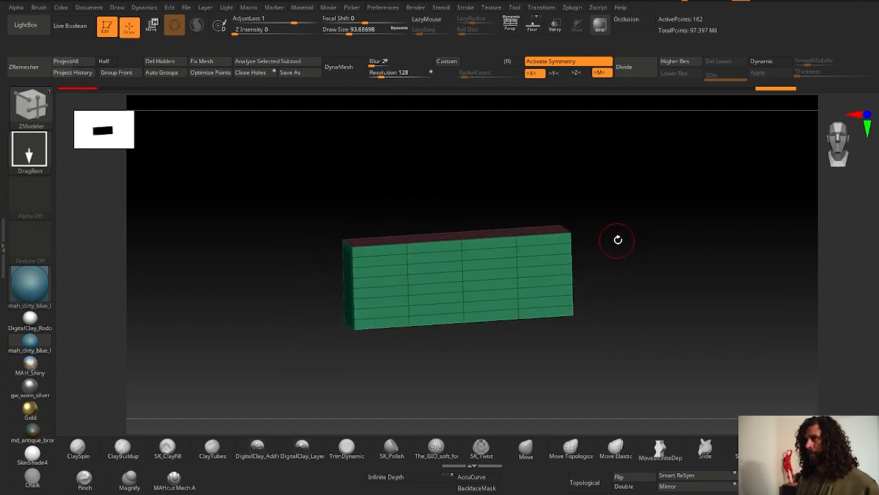
pyautogui.hotkey('alt', 's')
pyautogui.hotkey('shift', 'f')
pyautogui.keyDown('alt'); pyautogui.moveTo(465, 232); pyautogui.dragTo(434, 233, button='right'); pyautogui.keyUp('alt')
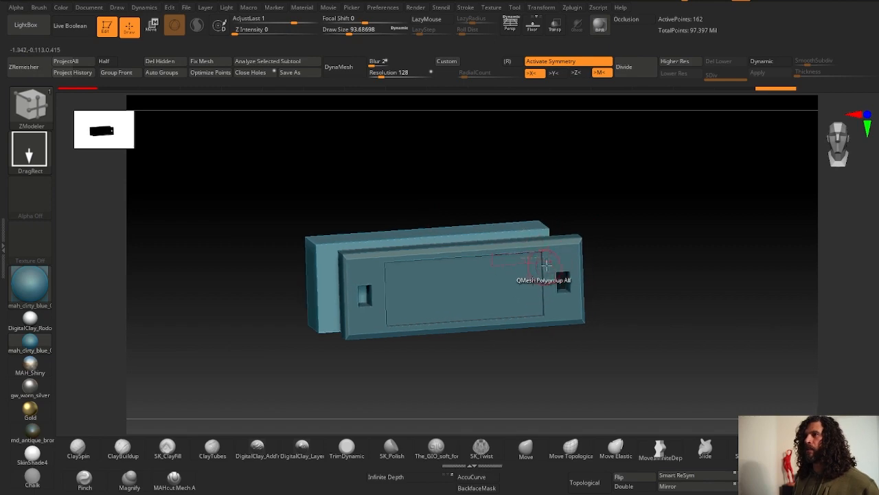
pyautogui.keyDown('alt'); pyautogui.click(562, 264); pyautogui.keyUp('alt')
pyautogui.hotkey('shift', 'f')
pyautogui.keyDown('ctrl'); pyautogui.moveTo(317, 150); pyautogui.dragTo(274, 192, button='right'); pyautogui.keyUp('ctrl')
pyautogui.moveTo(680, 283); pyautogui.dragTo(288, 245, button='right')
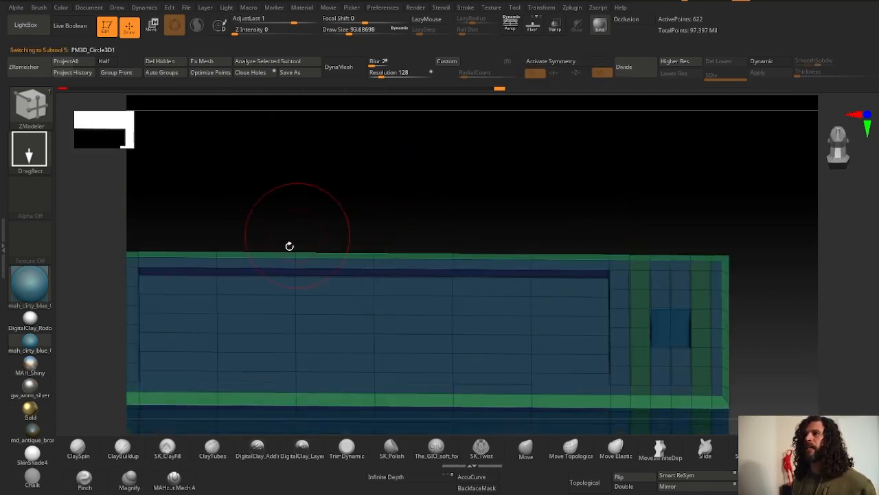
# - Orbit around the tag to inspect its frame, inner panel and slot holes
pyautogui.keyDown('alt'); pyautogui.moveTo(213, 323); pyautogui.dragTo(320, 294, button='right'); pyautogui.keyUp('alt')
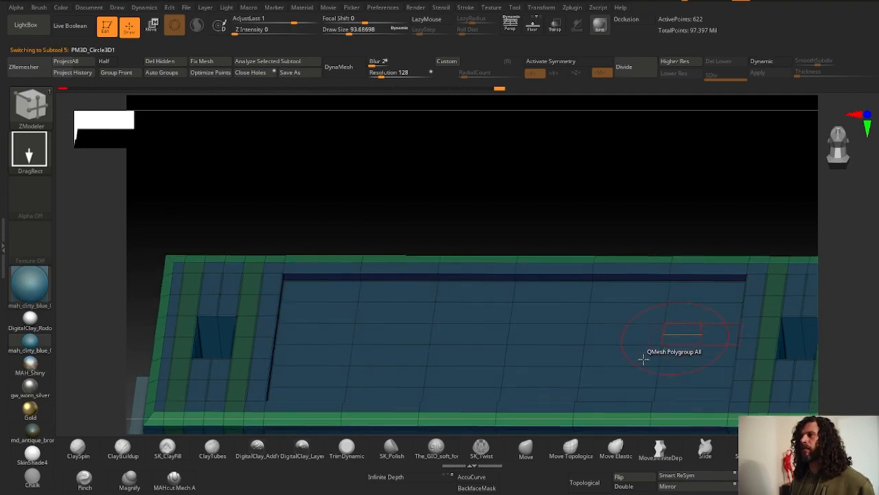
pyautogui.moveTo(652, 355); pyautogui.dragTo(331, 375, button='right')
pyautogui.moveTo(258, 349); pyautogui.dragTo(320, 305, button='right')
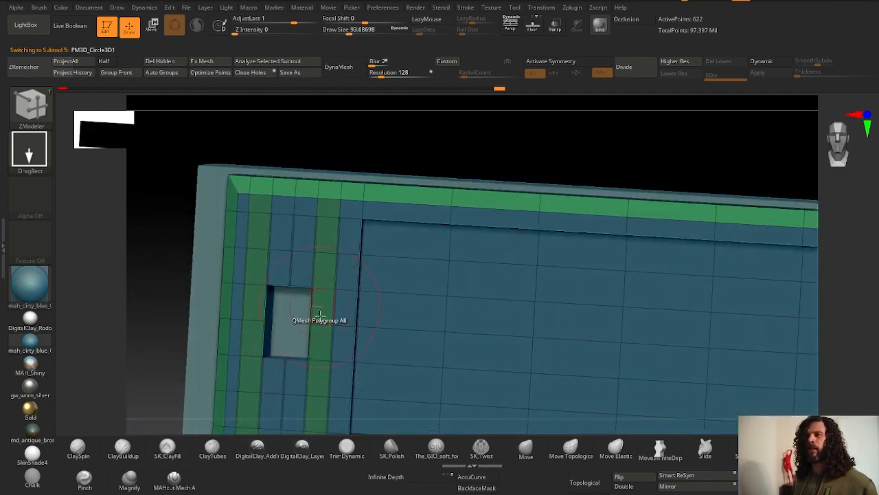
pyautogui.moveTo(391, 275); pyautogui.dragTo(318, 295, button='right')
pyautogui.keyDown('ctrl'); pyautogui.moveTo(290, 326); pyautogui.dragTo(337, 296, button='right'); pyautogui.keyUp('ctrl')
pyautogui.keyDown('ctrl'); pyautogui.moveTo(337, 296); pyautogui.dragTo(344, 312, button='right'); pyautogui.keyUp('ctrl')
pyautogui.keyDown('ctrl'); pyautogui.moveTo(481, 210); pyautogui.dragTo(467, 247, button='right'); pyautogui.keyUp('ctrl')
pyautogui.moveTo(468, 247); pyautogui.dragTo(451, 289, button='right')
pyautogui.keyDown('ctrl'); pyautogui.moveTo(464, 382); pyautogui.dragTo(406, 206, button='right'); pyautogui.keyUp('ctrl')
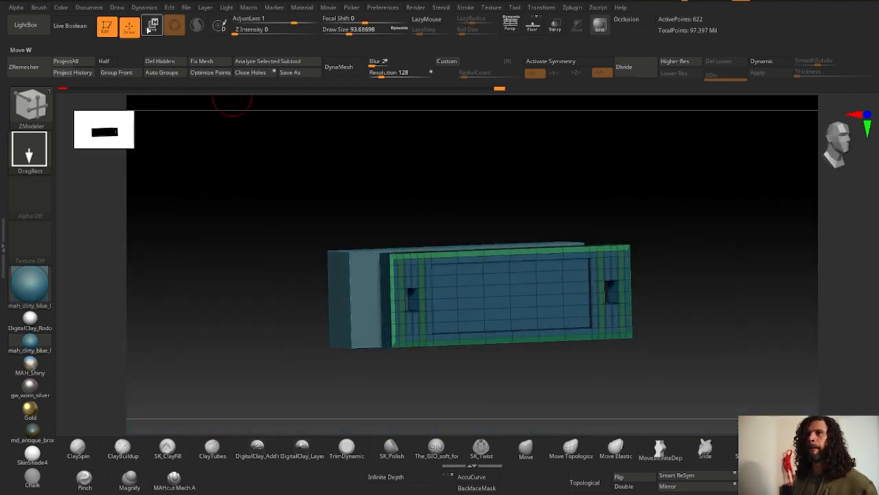
# - Select the bar subtool and open the side tray to show the subtool list
pyautogui.click(153, 25)
pyautogui.press('q')
pyautogui.keyDown('alt'); pyautogui.click(360, 288); pyautogui.keyUp('alt')
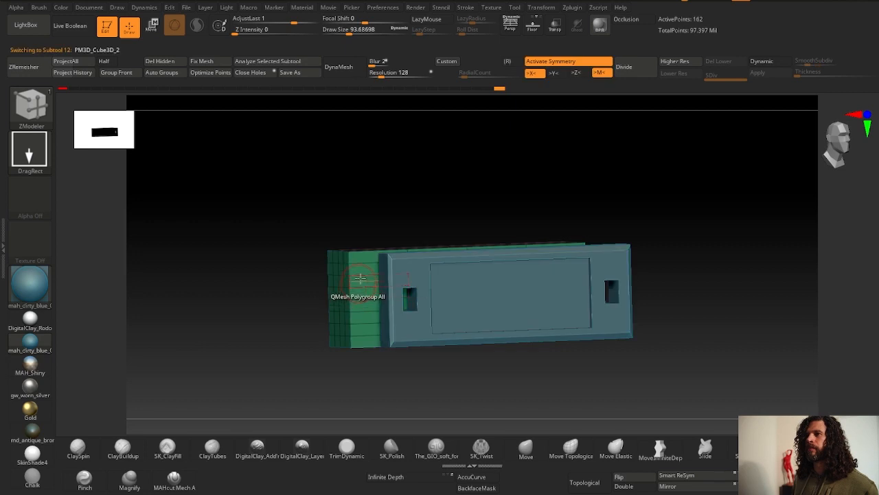
pyautogui.click(873, 228)
pyautogui.click(878, 245)
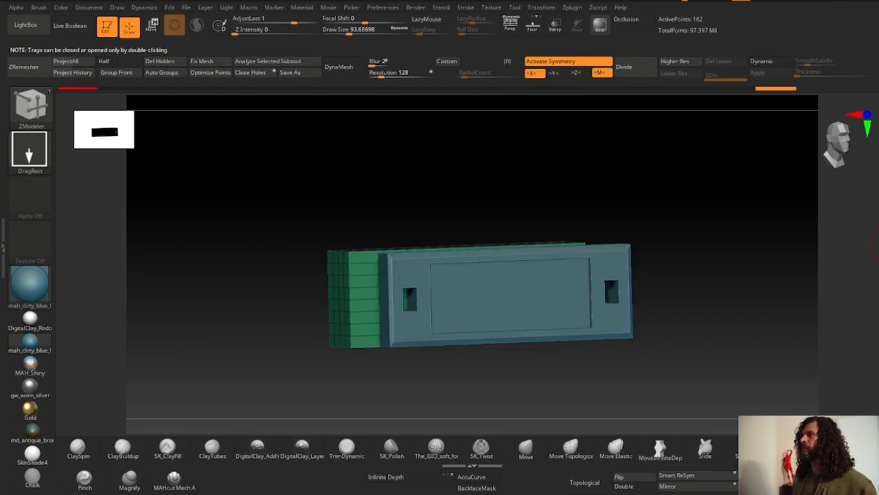
pyautogui.doubleClick(878, 245)
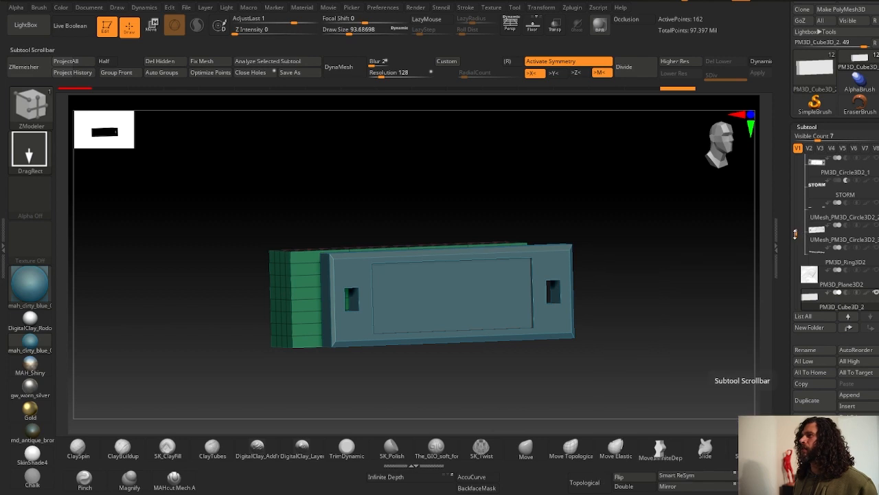
# - Select the PM3D_Circle3D1 tag subtool in the list and duplicate it
pyautogui.moveTo(796, 233); pyautogui.dragTo(797, 195)
pyautogui.click(873, 206)
pyautogui.click(817, 229)
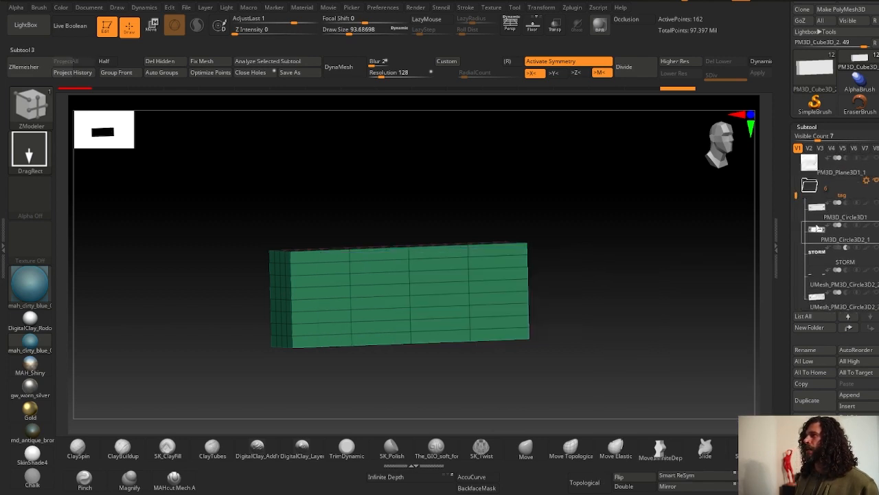
pyautogui.click(816, 212)
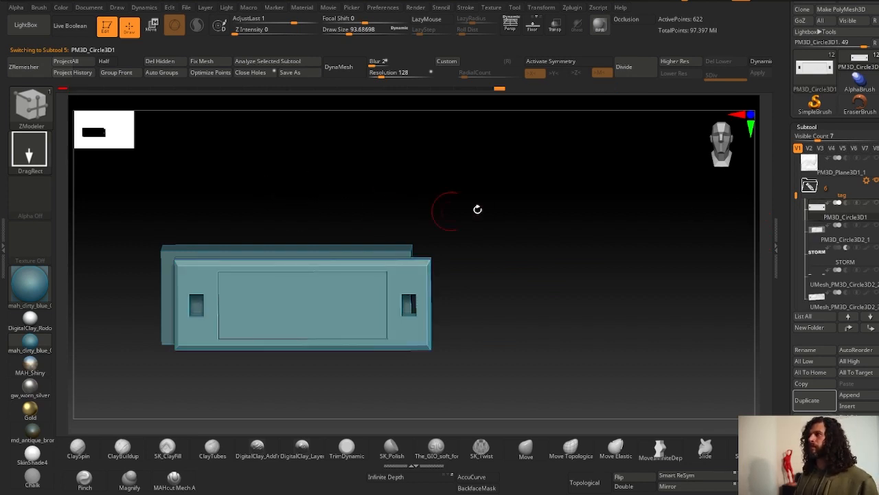
pyautogui.moveTo(477, 209); pyautogui.dragTo(761, 233)
pyautogui.click(807, 400)
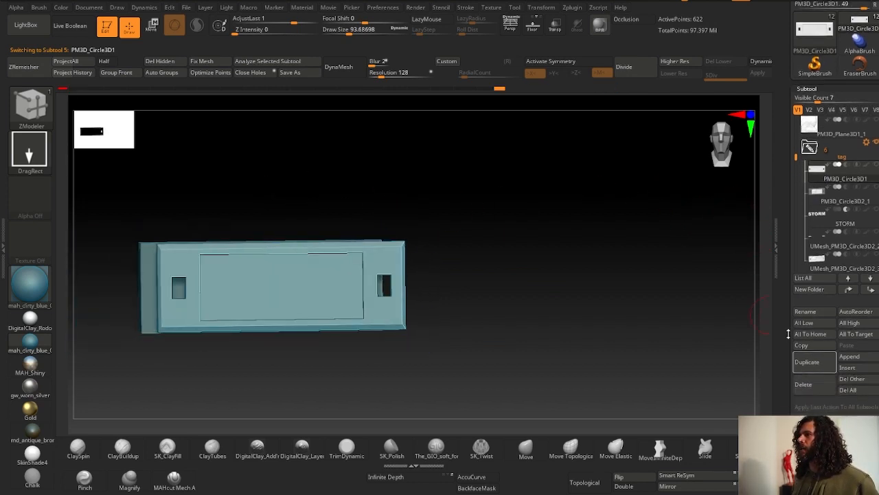
pyautogui.scroll(-1, 817, 385)
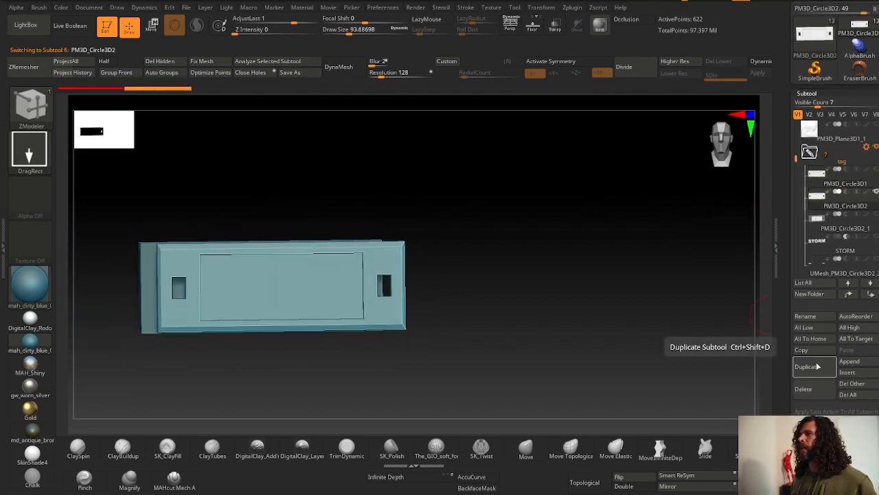
# - Hide the bar subtool so only the duplicated tag remains in view
pyautogui.moveTo(797, 159)
pyautogui.mouseDown()
pyautogui.moveTo(798, 207)
pyautogui.moveTo(796, 152)
pyautogui.mouseUp()
pyautogui.click(875, 239)
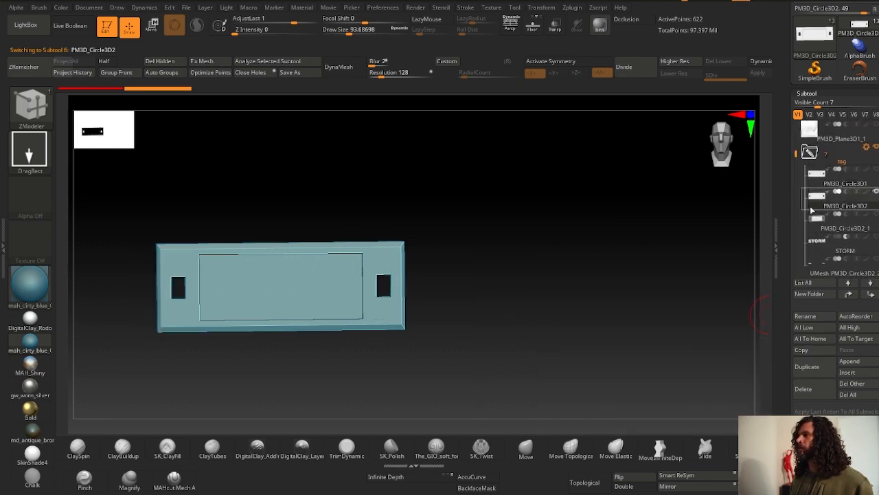
pyautogui.keyDown('ctrl'); pyautogui.moveTo(687, 309); pyautogui.dragTo(707, 99, button='right'); pyautogui.keyUp('ctrl')
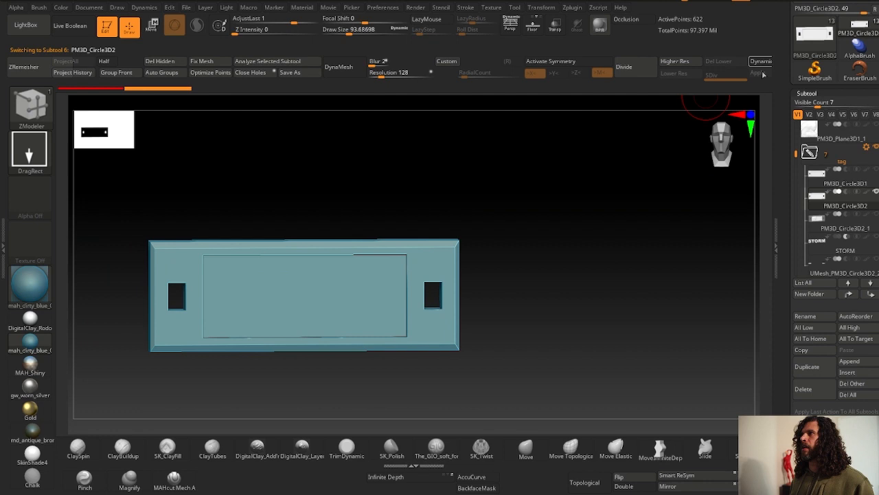
# - Subdivide the duplicated tag repeatedly up to subdivision level 8
pyautogui.click(775, 248)
pyautogui.click(639, 70)
pyautogui.click(640, 70)
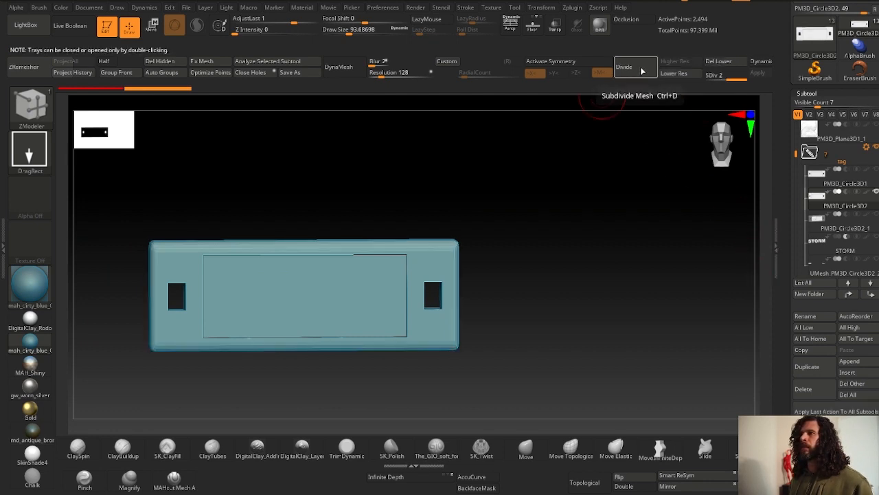
pyautogui.click(641, 70)
pyautogui.click(642, 70)
pyautogui.click(642, 70)
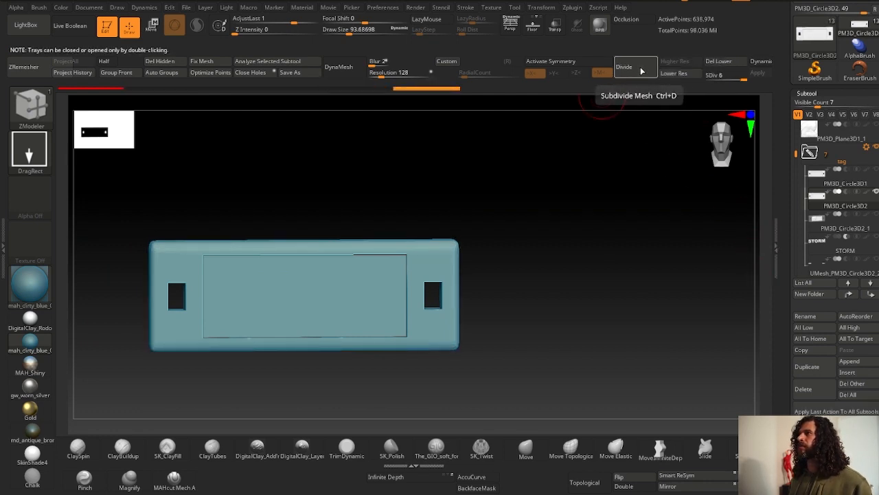
pyautogui.click(641, 71)
pyautogui.hotkey('shift', 'f')
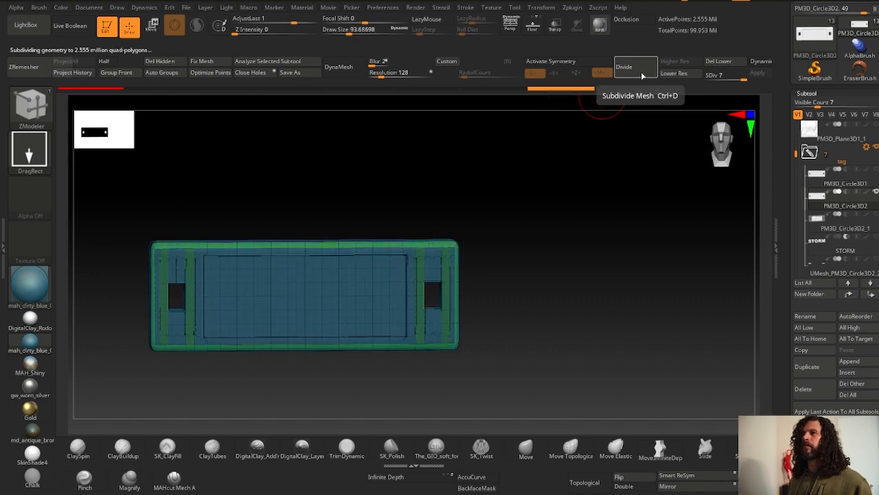
pyautogui.hotkey('shift', 'f')
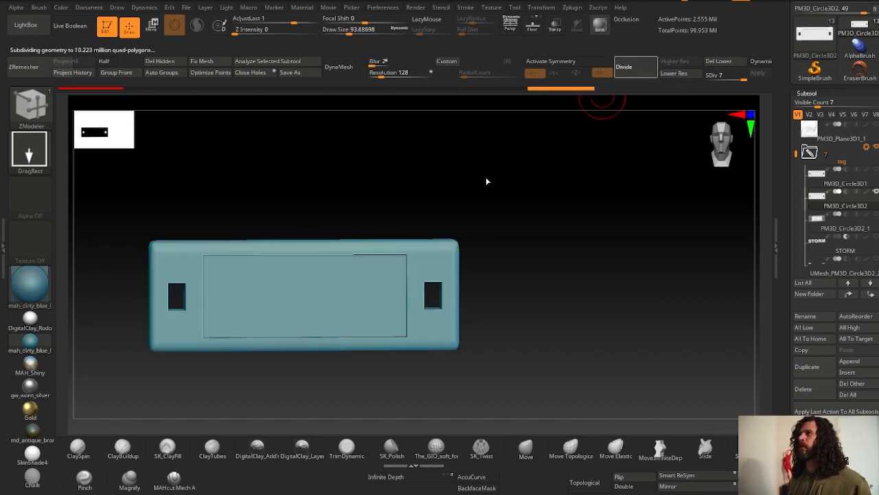
# - Mask the whole tag except the inner recessed panel using rectangular masks
pyautogui.moveTo(484, 167); pyautogui.dragTo(229, 200)
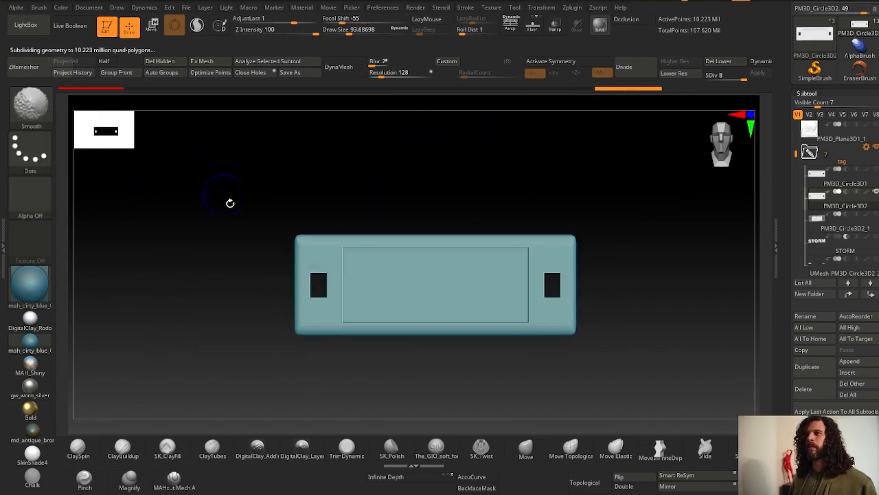
pyautogui.keyDown('ctrl'); pyautogui.moveTo(196, 145); pyautogui.dragTo(616, 250); pyautogui.keyUp('ctrl')
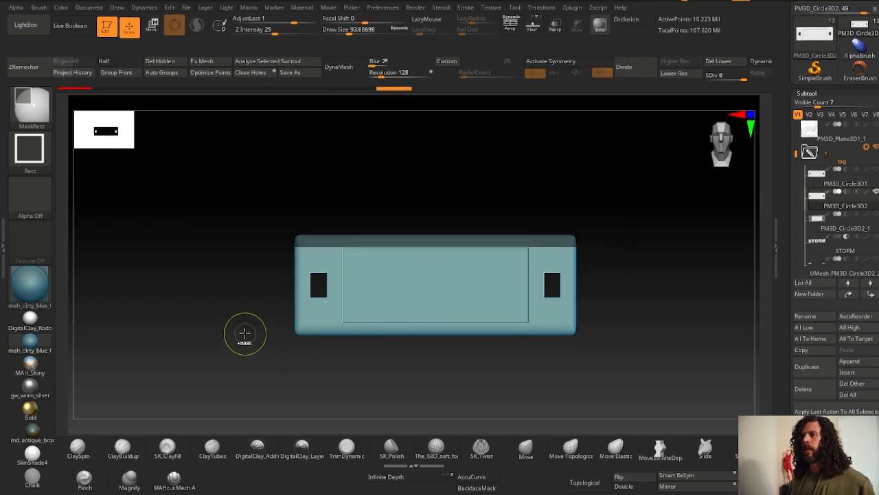
pyautogui.keyDown('ctrl'); pyautogui.moveTo(349, 339); pyautogui.dragTo(651, 329); pyautogui.keyUp('ctrl')
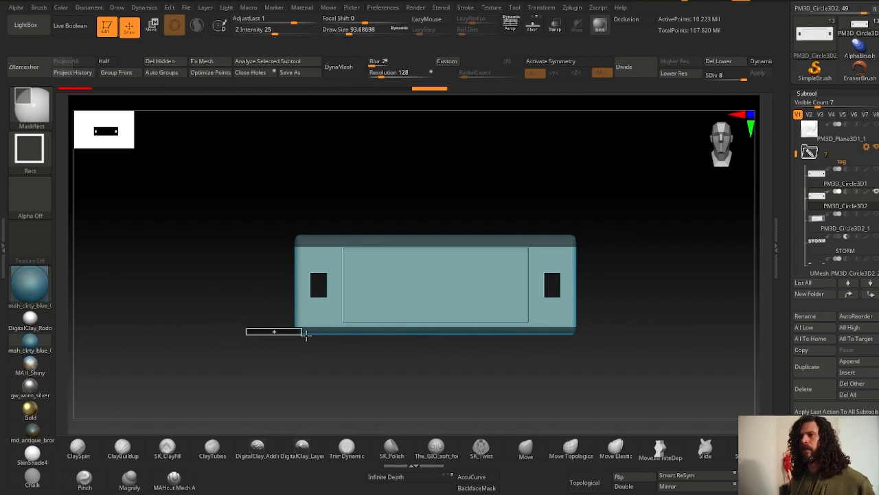
pyautogui.keyDown('ctrl'); pyautogui.moveTo(306, 334); pyautogui.dragTo(631, 379); pyautogui.keyUp('ctrl')
pyautogui.moveTo(191, 176); pyautogui.dragTo(343, 386)
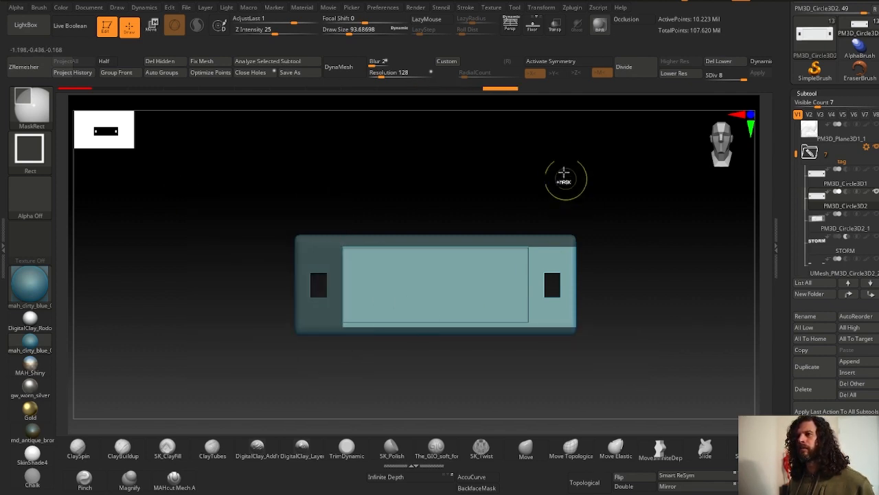
pyautogui.moveTo(526, 188); pyautogui.dragTo(671, 404)
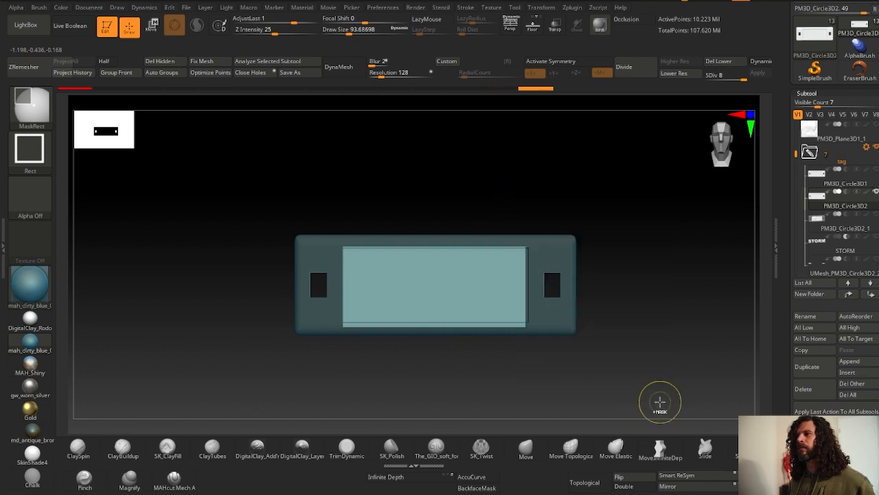
pyautogui.moveTo(240, 325); pyautogui.dragTo(644, 370)
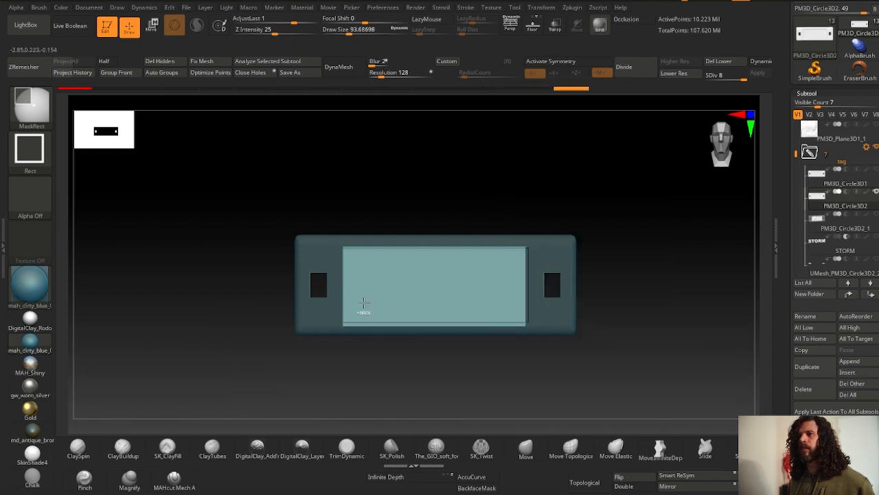
pyautogui.moveTo(193, 193); pyautogui.dragTo(613, 247)
pyautogui.moveTo(229, 332); pyautogui.dragTo(769, 409)
pyautogui.moveTo(174, 177); pyautogui.dragTo(343, 390)
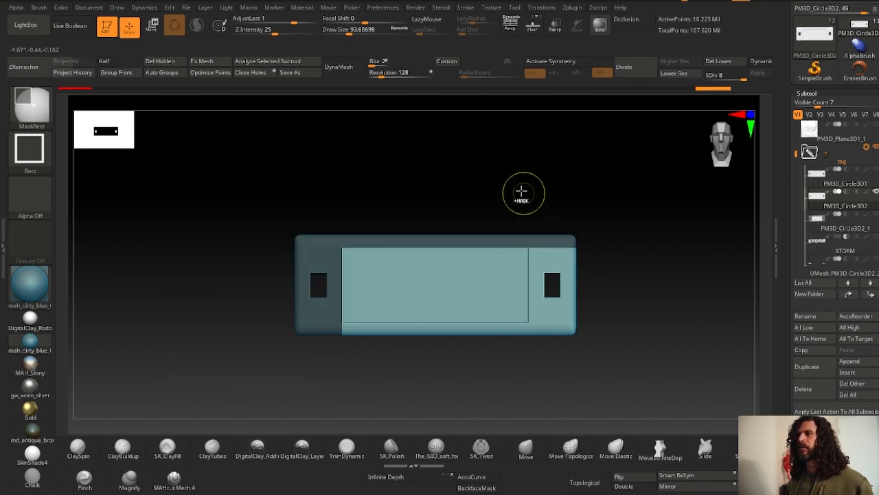
pyautogui.moveTo(604, 382); pyautogui.dragTo(528, 198)
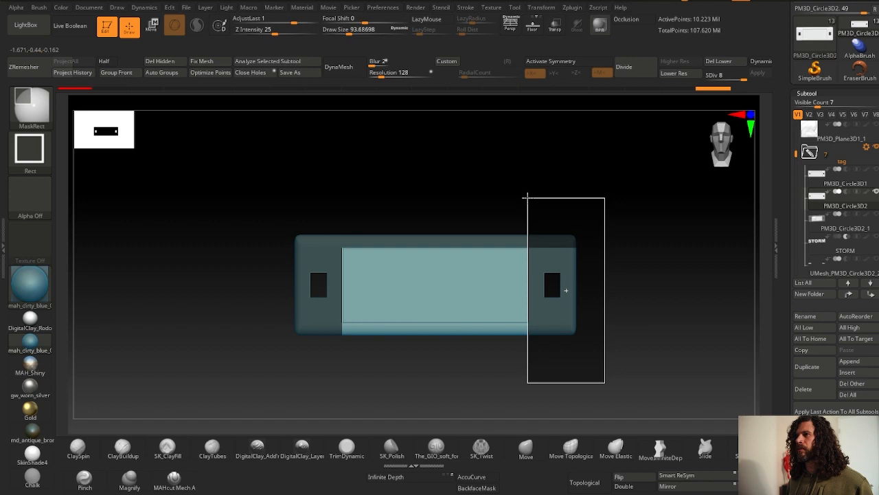
pyautogui.moveTo(528, 197); pyautogui.dragTo(527, 198)
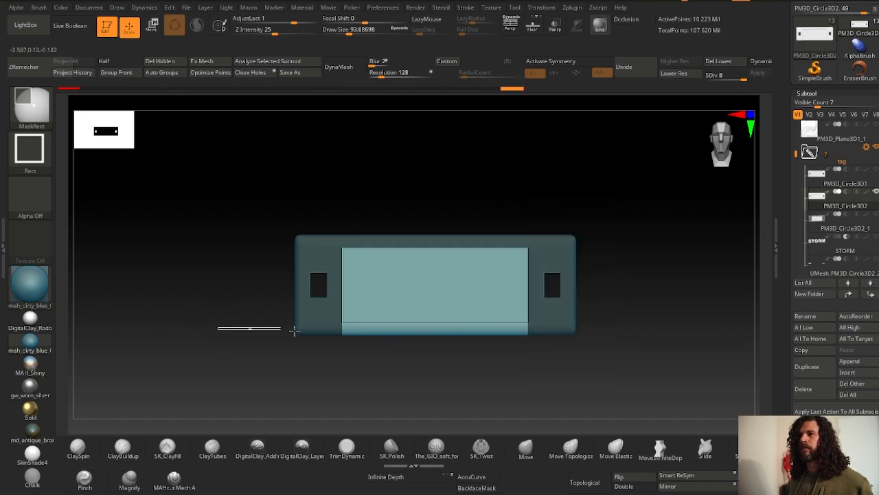
pyautogui.moveTo(294, 330); pyautogui.dragTo(225, 321)
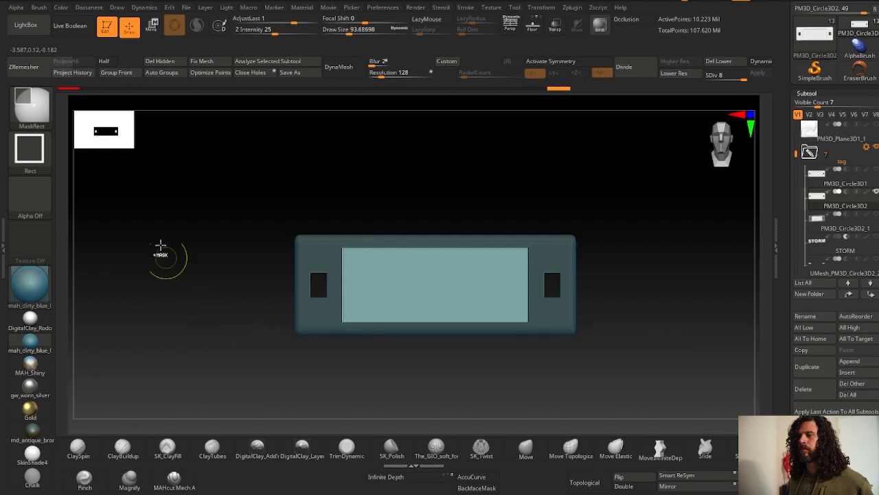
pyautogui.moveTo(191, 175)
pyautogui.mouseDown()
pyautogui.moveTo(310, 344)
pyautogui.moveTo(344, 399)
pyautogui.moveTo(337, 403)
pyautogui.moveTo(308, 310)
pyautogui.moveTo(322, 189)
pyautogui.moveTo(358, 207)
pyautogui.mouseUp()
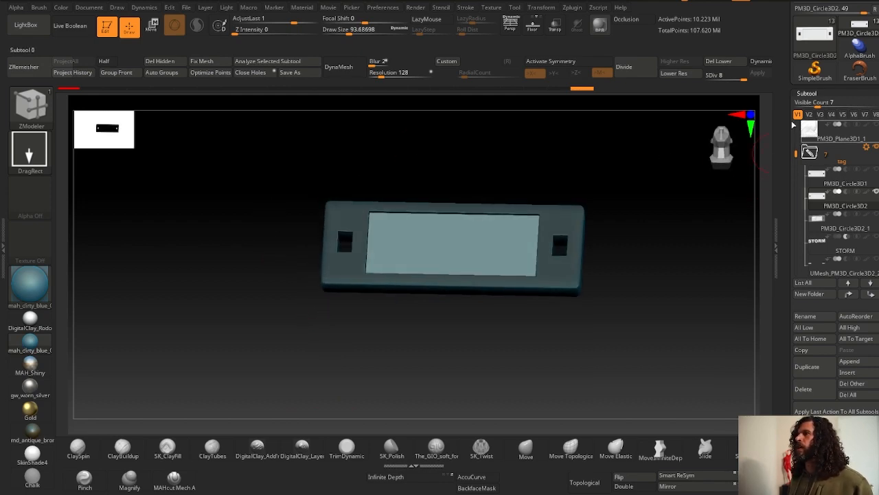
# - Choose the Standard brush with DragRect stroke and the storm 2k alpha
pyautogui.moveTo(742, 154)
pyautogui.mouseDown()
pyautogui.moveTo(423, 177)
pyautogui.moveTo(330, 206)
pyautogui.mouseUp()
pyautogui.click(46, 116)
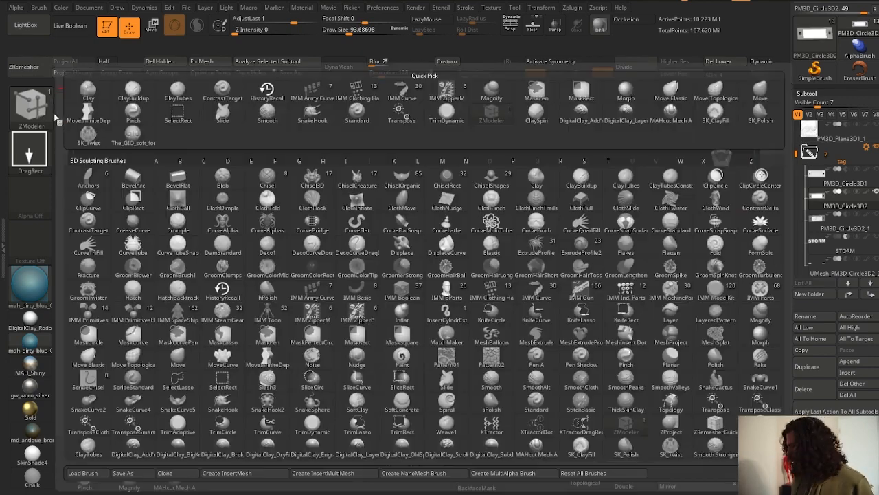
pyautogui.press('s')
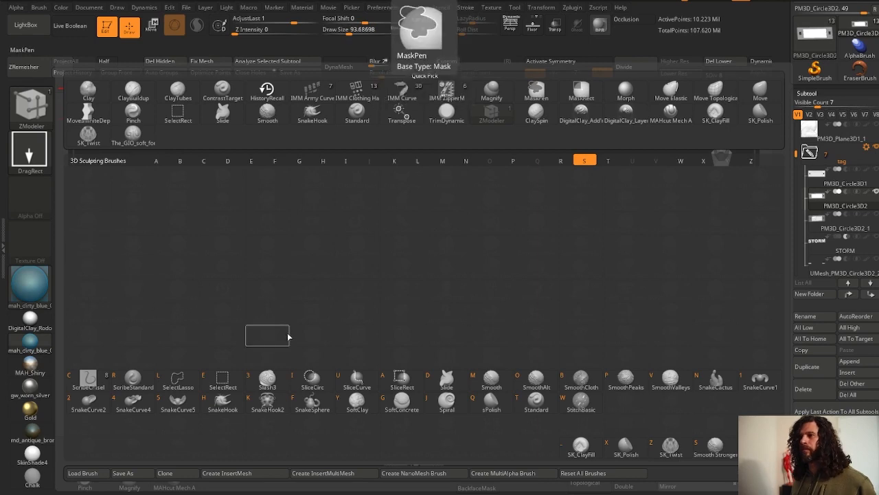
pyautogui.click(536, 403)
pyautogui.click(38, 160)
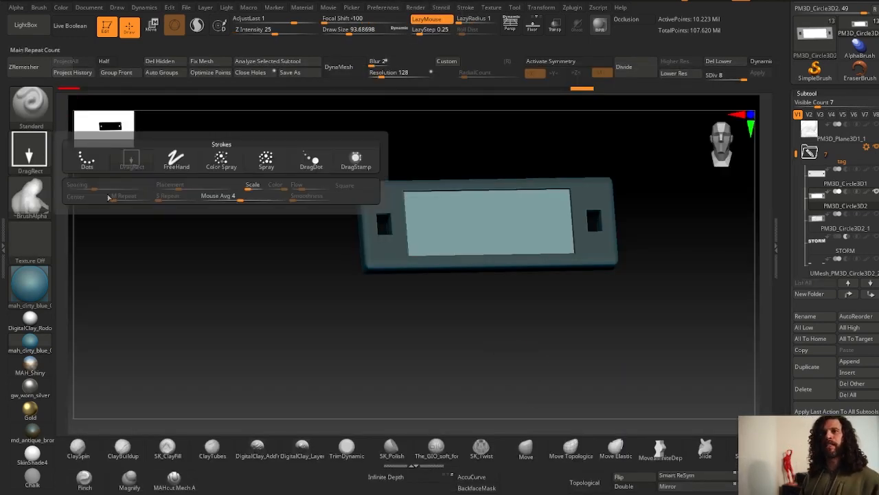
pyautogui.click(40, 201)
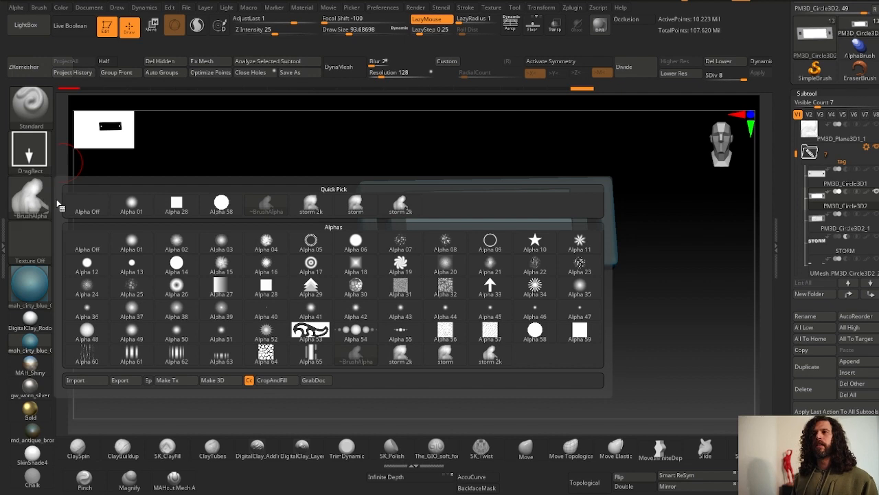
pyautogui.click(406, 207)
# - Stamp the storm 2k alpha across the tag's unmasked inner panel as a relief
pyautogui.moveTo(258, 167); pyautogui.dragTo(222, 298)
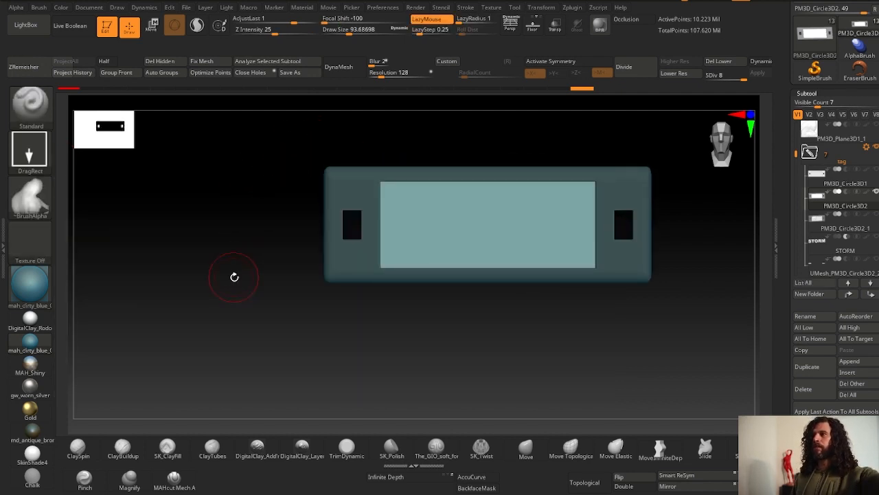
pyautogui.moveTo(302, 237); pyautogui.dragTo(290, 179)
pyautogui.moveTo(265, 107)
pyautogui.keyDown('ctrl'); pyautogui.mouseDown()
pyautogui.moveTo(379, 387)
pyautogui.moveTo(395, 389)
pyautogui.moveTo(339, 314)
pyautogui.moveTo(202, 304)
pyautogui.moveTo(433, 274)
pyautogui.moveTo(472, 278)
pyautogui.moveTo(475, 136)
pyautogui.mouseUp(); pyautogui.keyUp('ctrl')
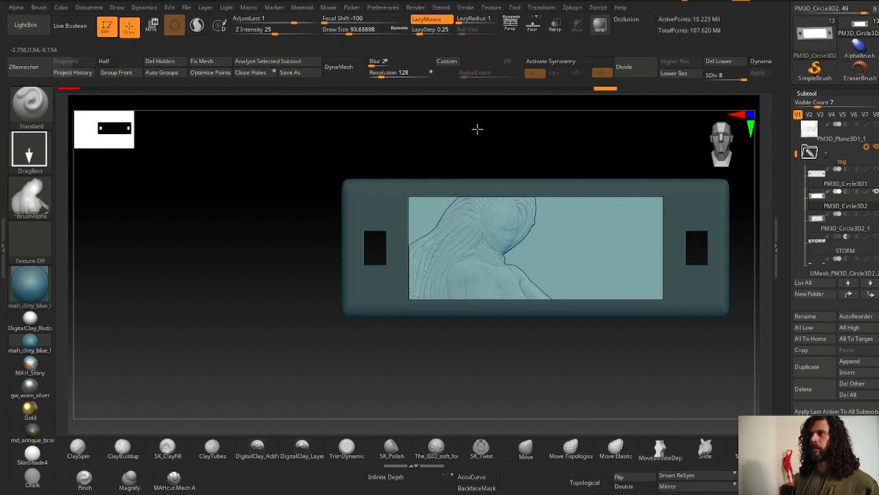
pyautogui.moveTo(478, 129); pyautogui.dragTo(477, 128)
pyautogui.press('shift')
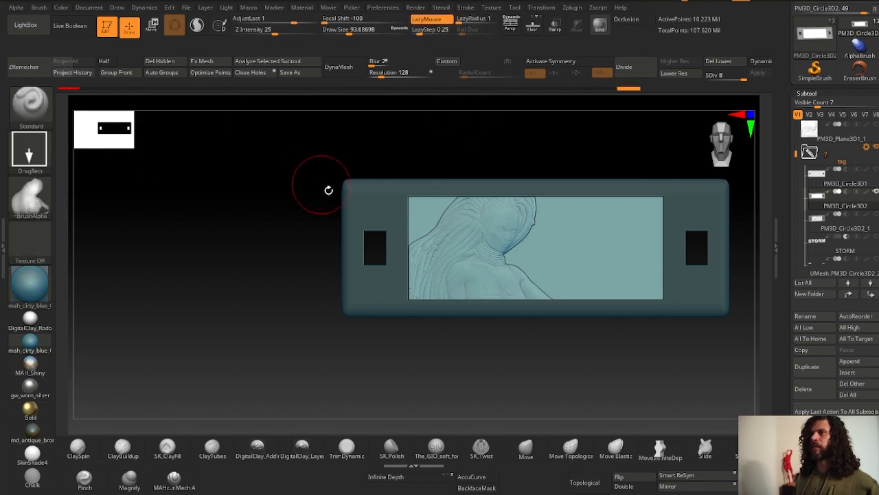
pyautogui.moveTo(328, 190); pyautogui.dragTo(215, 246)
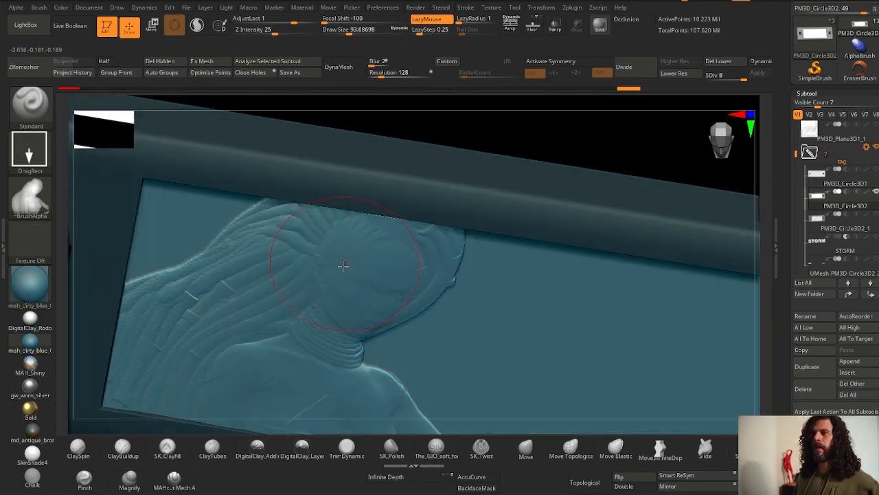
# - Raise the Adjust Last value to about 3.48 to deepen the stamped storm relief
pyautogui.keyDown('shift'); pyautogui.moveTo(281, 120); pyautogui.dragTo(286, 125); pyautogui.keyUp('shift')
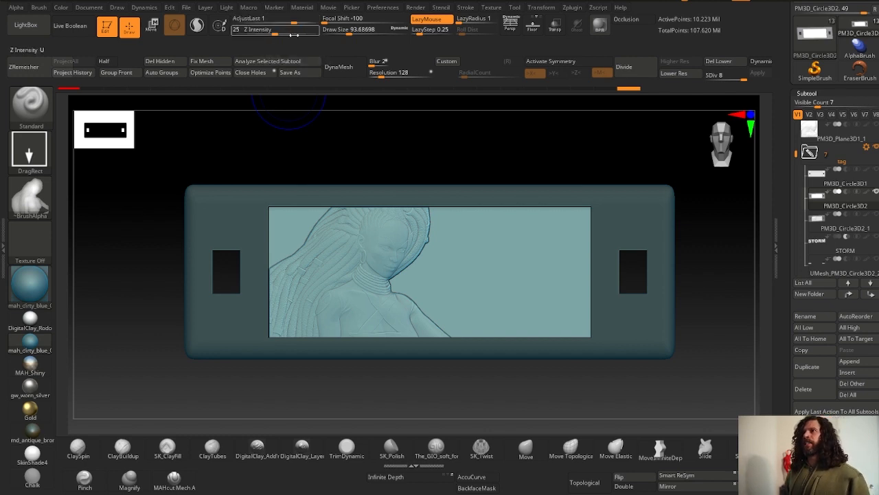
pyautogui.click(466, 8)
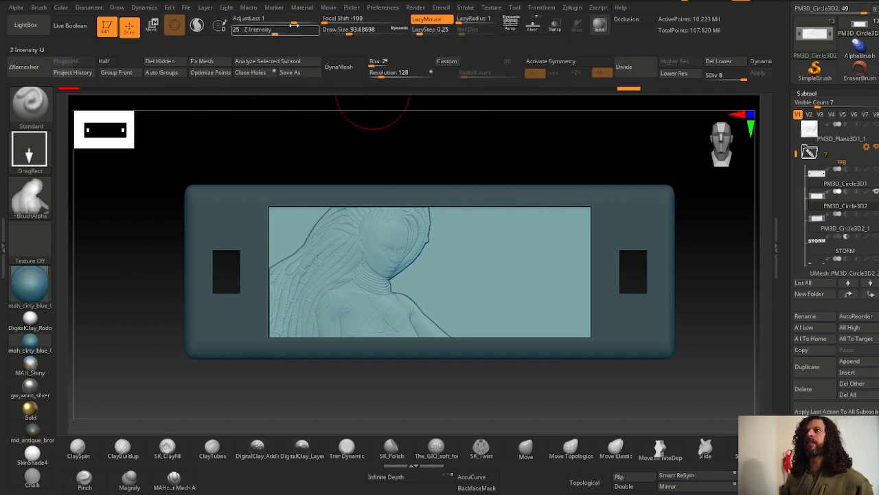
pyautogui.moveTo(295, 24); pyautogui.dragTo(297, 21)
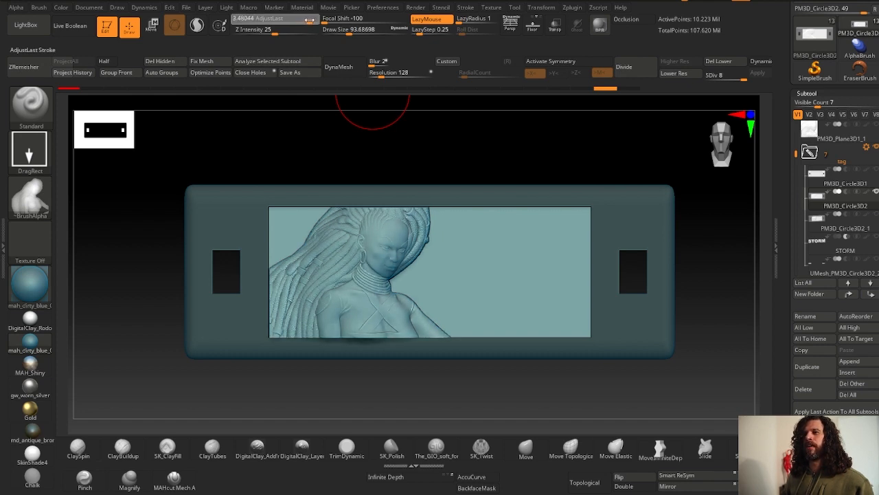
pyautogui.moveTo(310, 21); pyautogui.dragTo(311, 20)
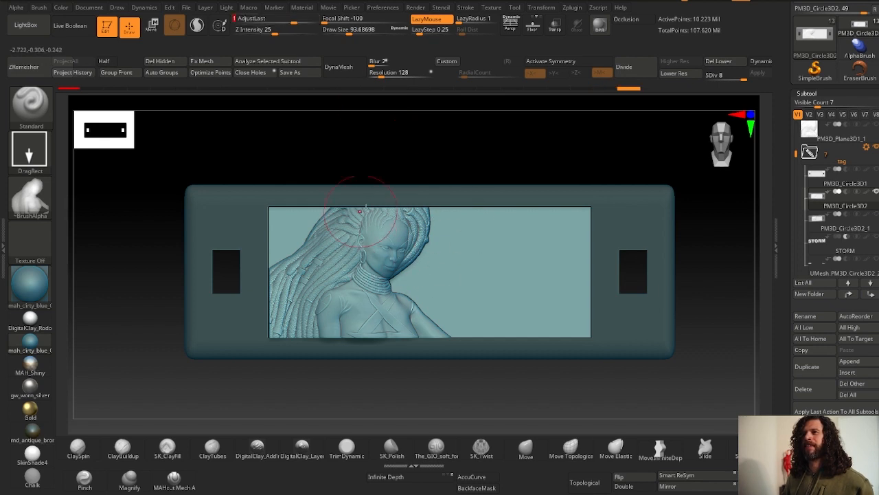
# - Orbit around the tag to inspect the relief's depth from the side
pyautogui.moveTo(230, 220); pyautogui.dragTo(371, 237)
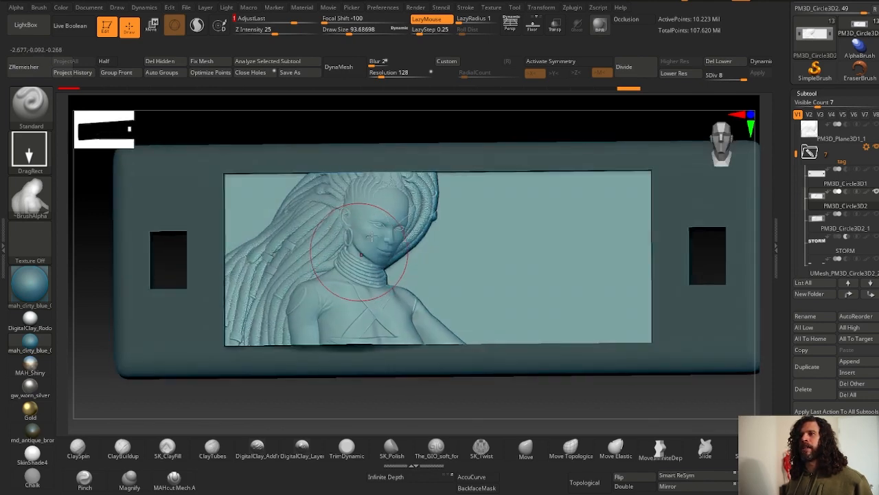
pyautogui.moveTo(340, 222); pyautogui.dragTo(422, 186, button='right')
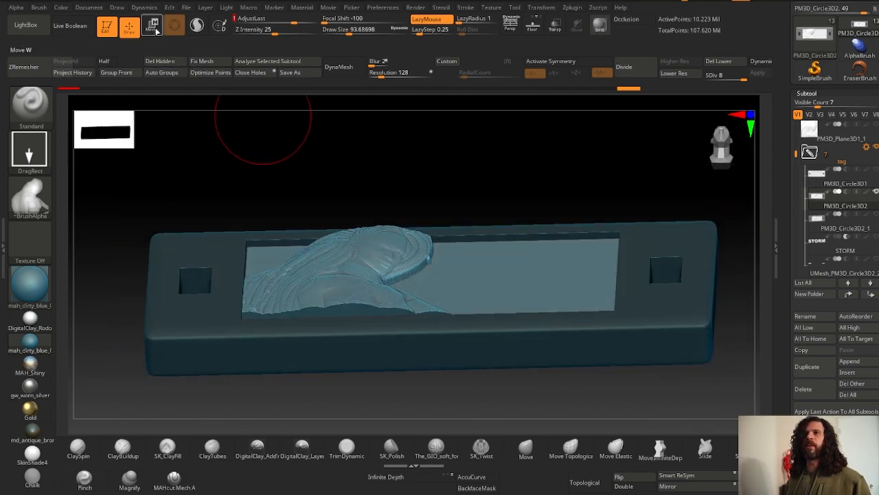
pyautogui.click(156, 30)
pyautogui.moveTo(377, 238); pyautogui.dragTo(389, 198, button='right')
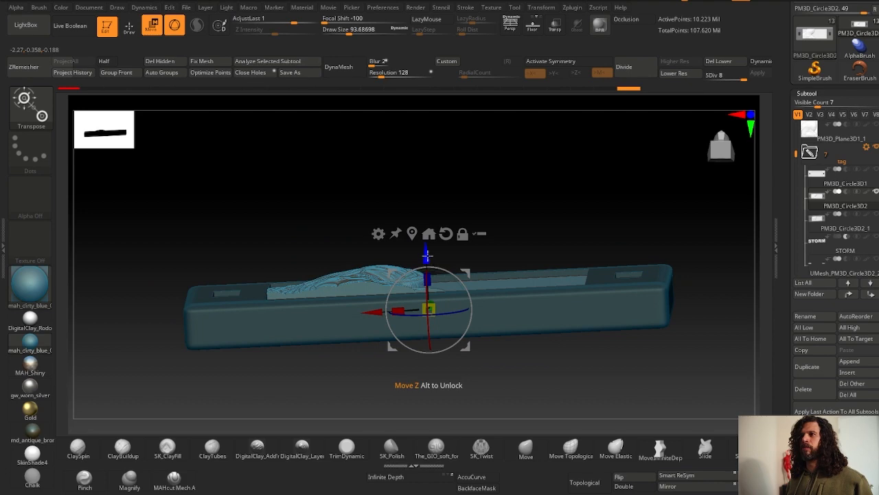
pyautogui.moveTo(426, 254); pyautogui.dragTo(427, 269)
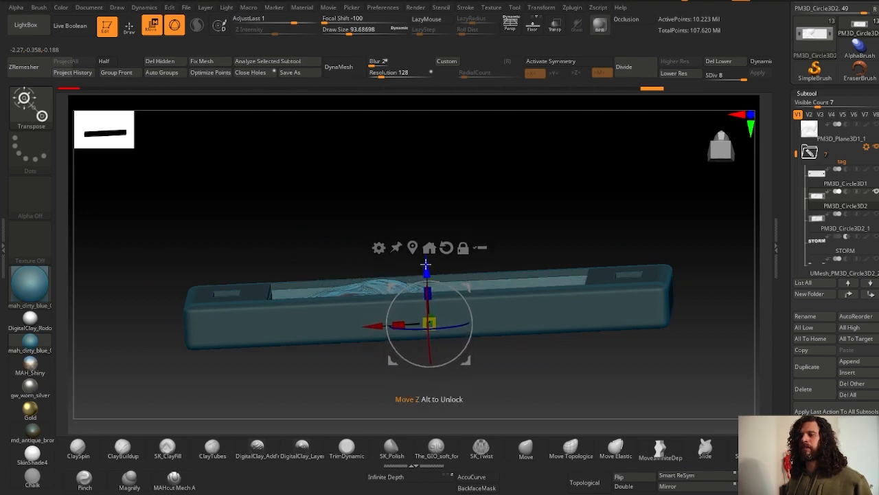
pyautogui.moveTo(386, 181); pyautogui.dragTo(364, 214, button='right')
pyautogui.click(129, 30)
pyautogui.moveTo(174, 257)
pyautogui.keyDown('alt'); pyautogui.mouseDown()
pyautogui.moveTo(186, 279)
pyautogui.moveTo(193, 273)
pyautogui.moveTo(181, 249)
pyautogui.moveTo(209, 276)
pyautogui.mouseUp(); pyautogui.keyUp('alt')
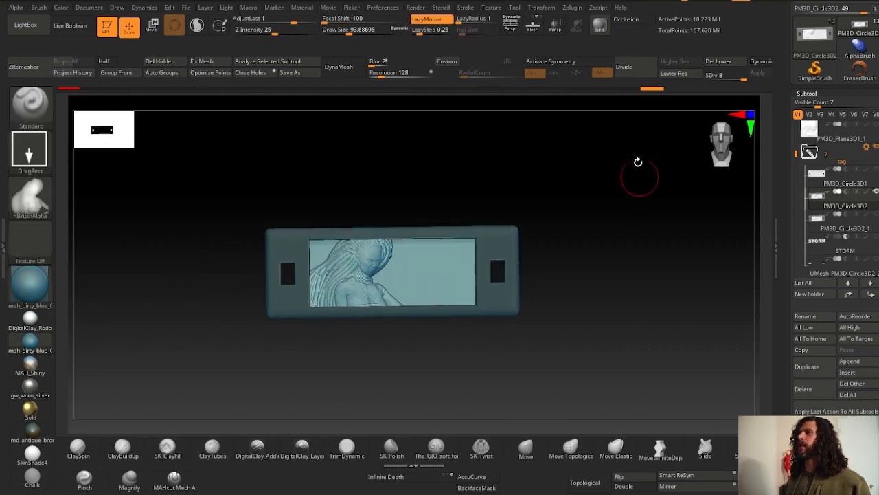
# - Create 3D text reading STORM with the Text 3D & Vector Shapes plugin
pyautogui.click(572, 7)
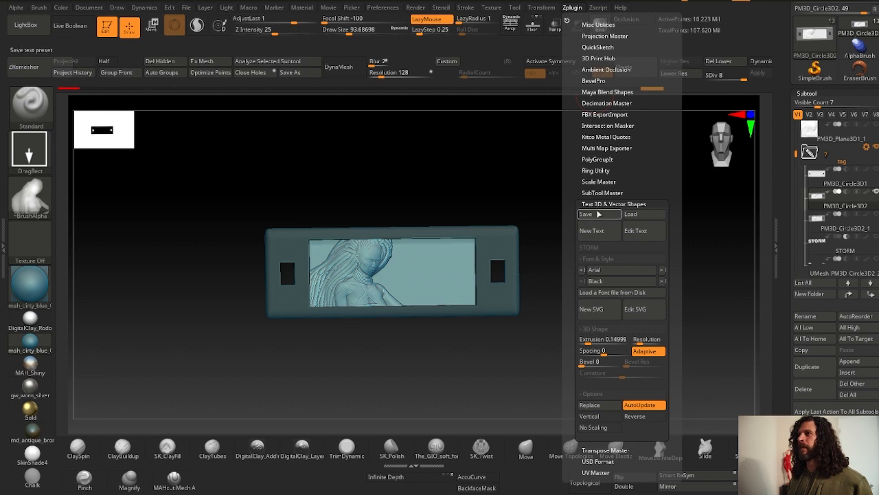
pyautogui.click(599, 232)
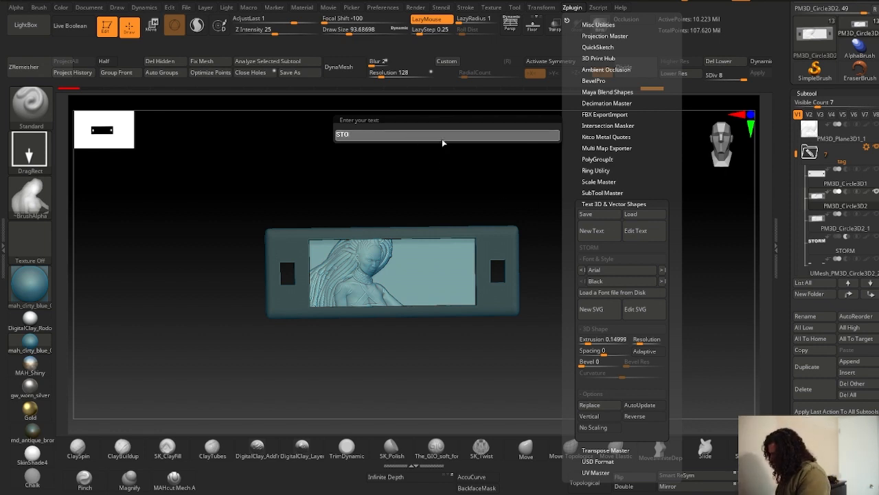
pyautogui.press('Return')
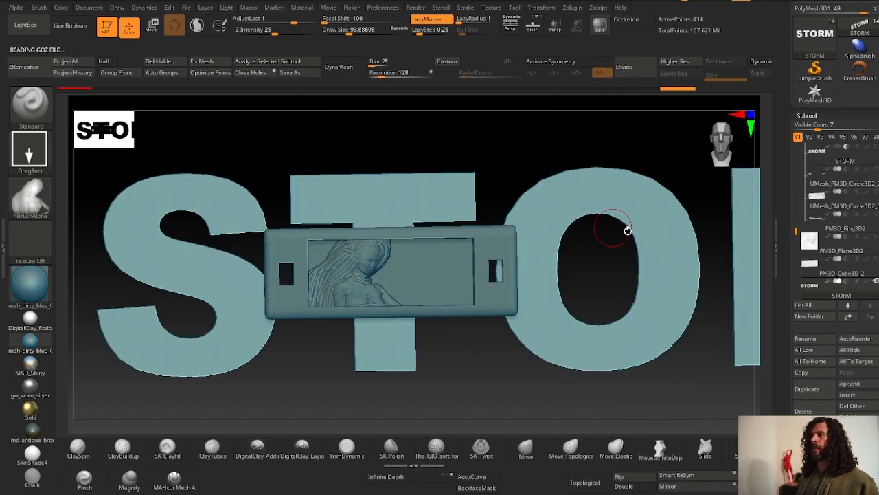
pyautogui.moveTo(639, 252); pyautogui.dragTo(708, 250)
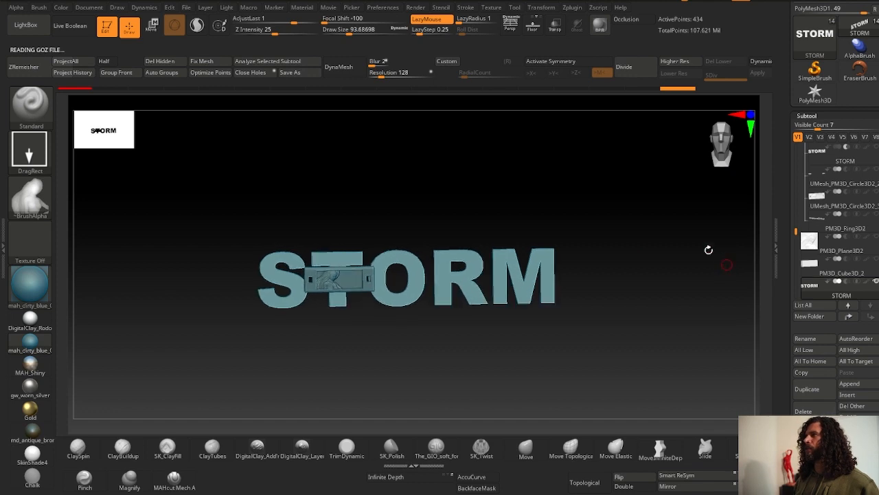
# - Move the STORM text onto the tag's inner panel beside the figure
pyautogui.click(152, 28)
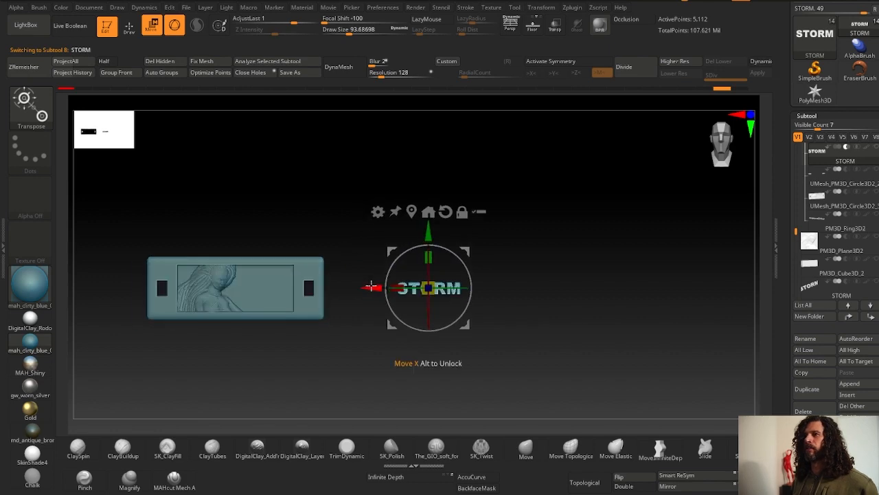
pyautogui.moveTo(367, 293); pyautogui.dragTo(211, 289)
pyautogui.keyDown('alt'); pyautogui.moveTo(189, 196); pyautogui.dragTo(237, 220); pyautogui.keyUp('alt')
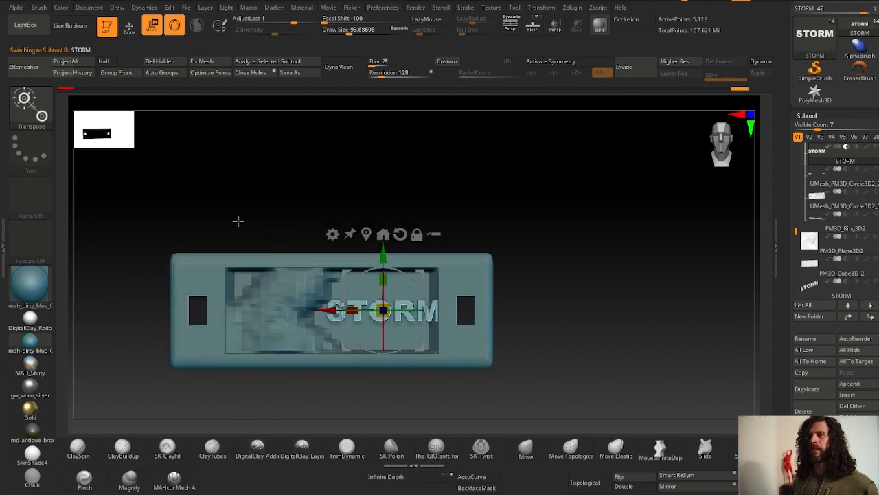
pyautogui.moveTo(382, 311); pyautogui.dragTo(383, 310)
pyautogui.moveTo(382, 309); pyautogui.dragTo(367, 349, button='right')
pyautogui.moveTo(366, 358); pyautogui.dragTo(365, 338)
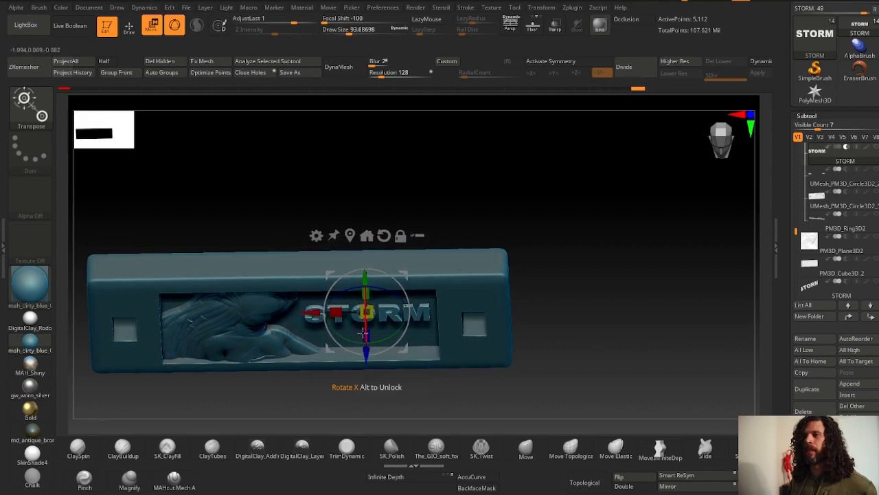
# - Turn on Live Boolean to preview the STORM text against the tag
pyautogui.hotkey('shift', 'f')
pyautogui.moveTo(363, 330); pyautogui.dragTo(285, 237, button='right')
pyautogui.keyDown('ctrl'); pyautogui.moveTo(285, 237); pyautogui.dragTo(192, 124, button='right'); pyautogui.keyUp('ctrl')
pyautogui.hotkey('shift', 'f')
pyautogui.click(71, 26)
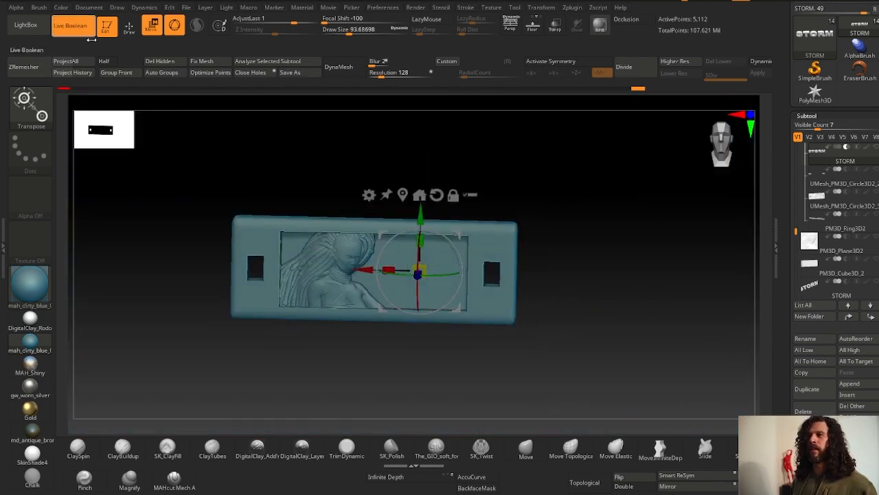
# - Move the STORM text in depth so it sits within the tag's panel
pyautogui.moveTo(424, 251); pyautogui.dragTo(419, 285, button='right')
pyautogui.keyDown('ctrl'); pyautogui.moveTo(419, 285); pyautogui.dragTo(406, 319, button='right'); pyautogui.keyUp('ctrl')
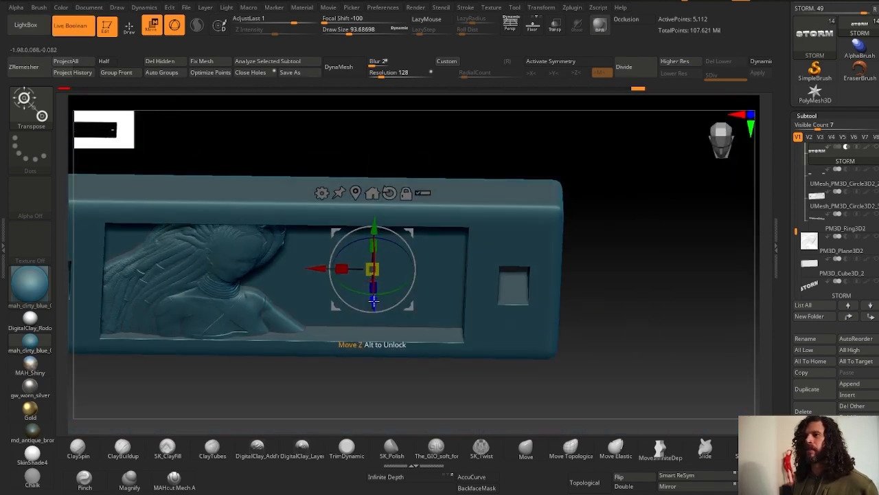
pyautogui.moveTo(373, 302); pyautogui.dragTo(376, 305)
pyautogui.moveTo(373, 313)
pyautogui.mouseDown(button='right')
pyautogui.moveTo(355, 297)
pyautogui.moveTo(396, 291)
pyautogui.moveTo(185, 198)
pyautogui.mouseUp(button='right')
pyautogui.press('q')
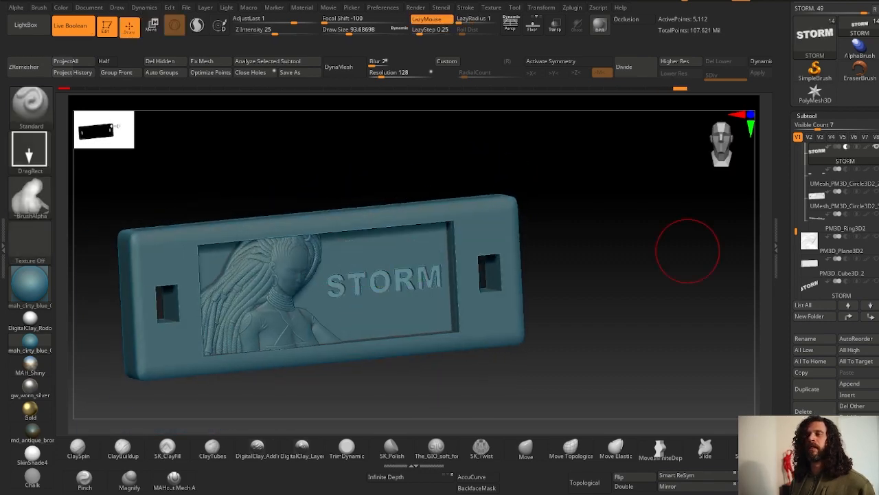
# - Scale the STORM text along its depth axis
pyautogui.moveTo(687, 251); pyautogui.dragTo(153, 222, button='right')
pyautogui.click(153, 26)
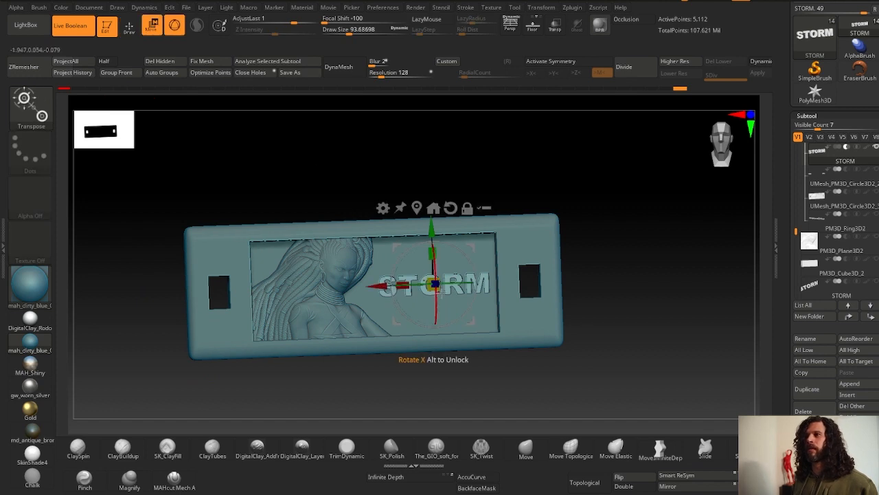
pyautogui.moveTo(432, 282); pyautogui.dragTo(419, 277)
pyautogui.moveTo(422, 279); pyautogui.dragTo(420, 294, button='right')
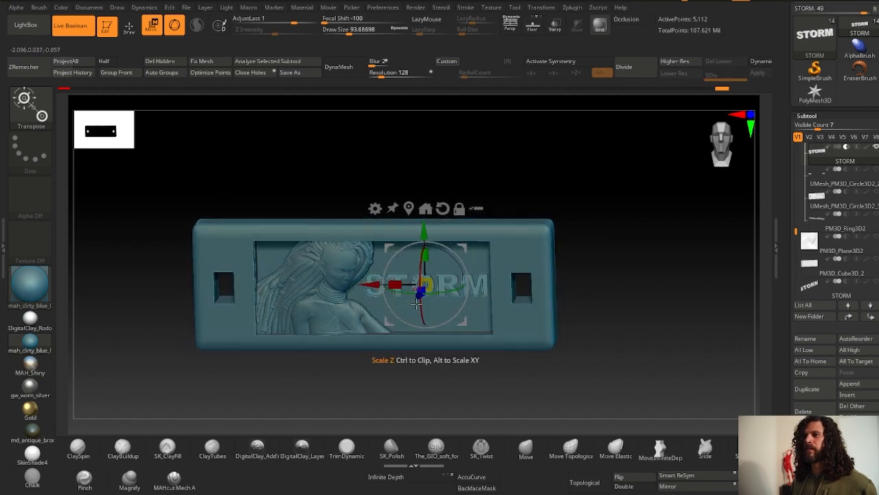
pyautogui.moveTo(168, 256); pyautogui.dragTo(374, 233, button='right')
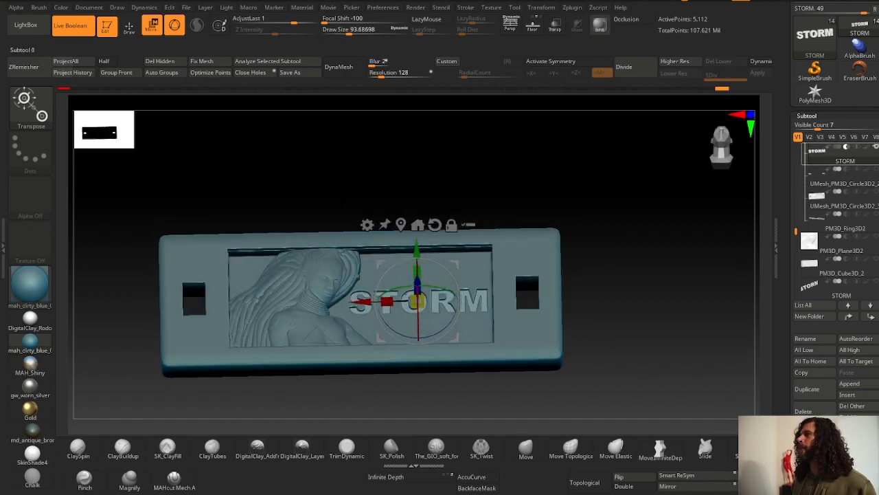
# - Toggle the STORM subtool's boolean setting and switch Live Boolean off
pyautogui.moveTo(867, 172)
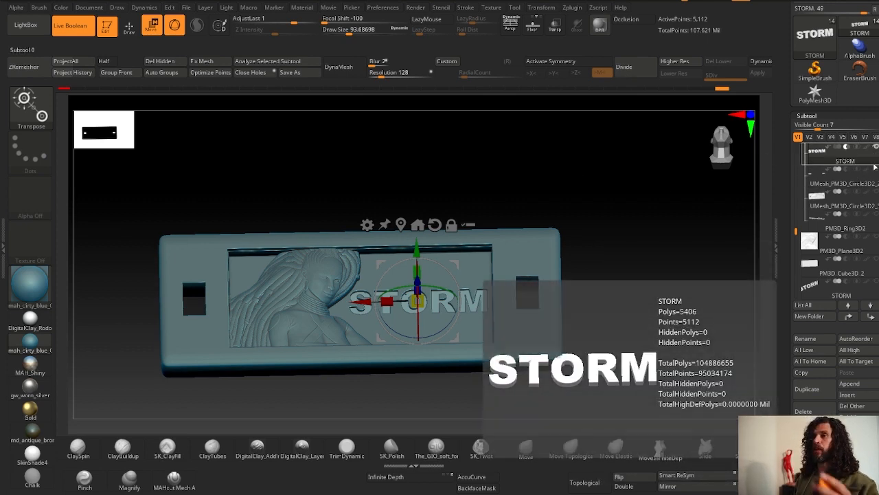
pyautogui.click(873, 152)
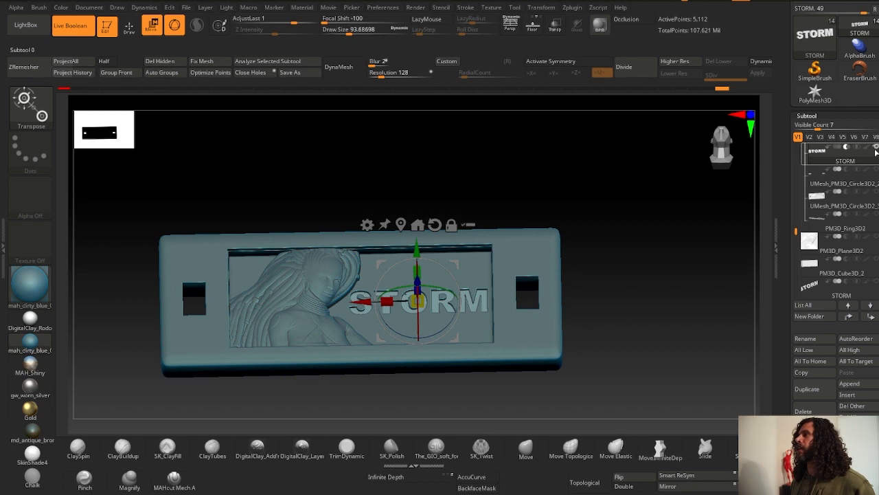
pyautogui.click(71, 25)
# - Select the tag subtool and delete its lower subdivision levels so the Bend Curve deformer can apply
pyautogui.click(835, 178)
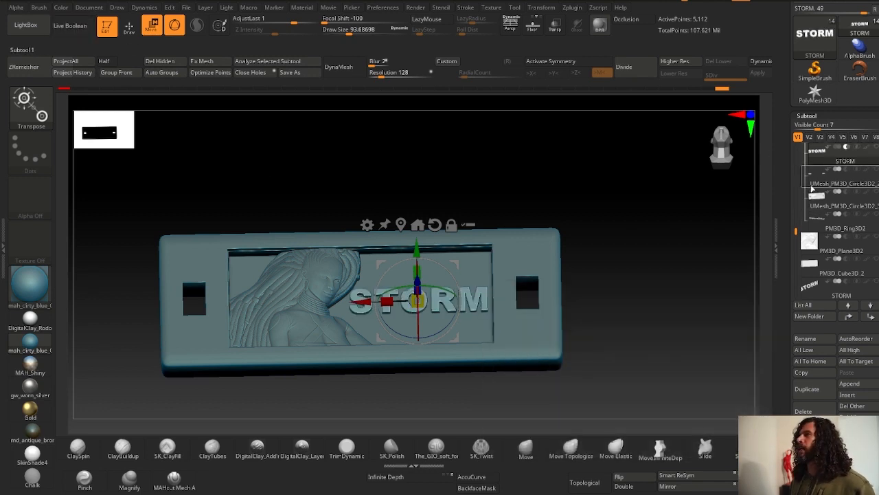
pyautogui.click(534, 247)
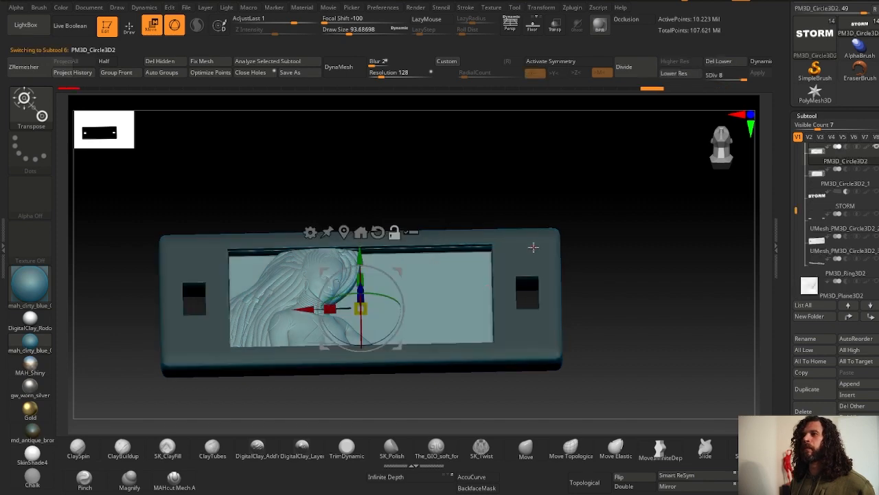
pyautogui.click(129, 28)
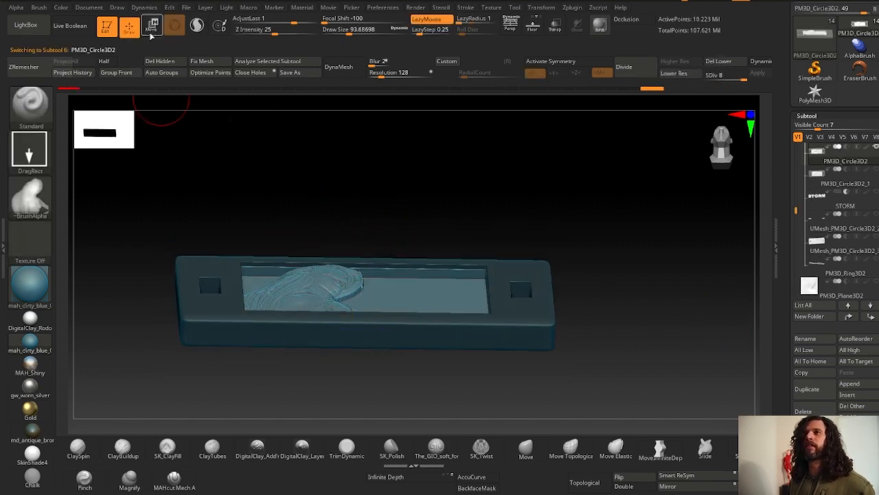
pyautogui.click(152, 29)
pyautogui.moveTo(300, 164); pyautogui.dragTo(309, 199)
pyautogui.click(316, 246)
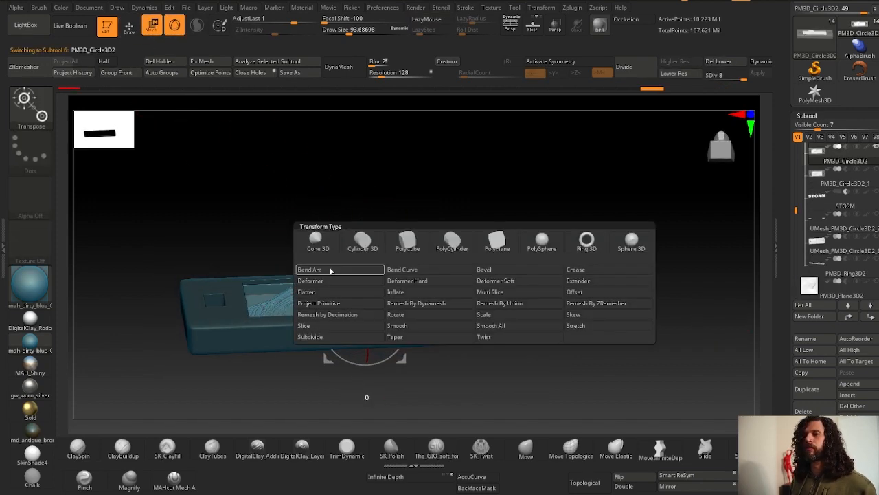
pyautogui.click(411, 271)
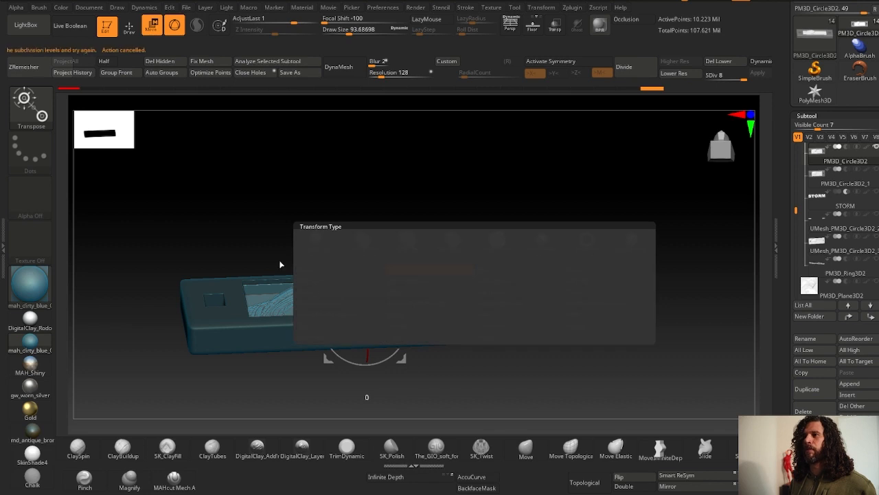
pyautogui.click(718, 61)
# - Apply the Bend Curve deformer to the tag and bend it into a gentle arc
pyautogui.moveTo(111, 38); pyautogui.dragTo(121, 39)
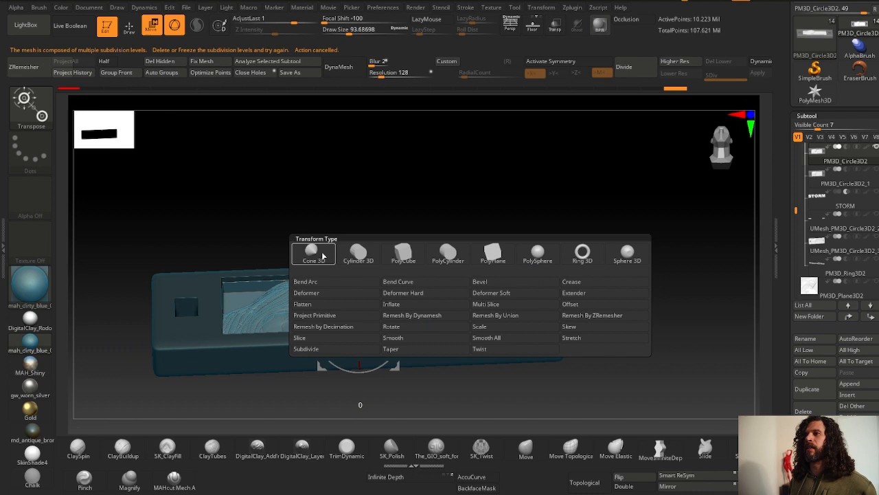
pyautogui.click(412, 283)
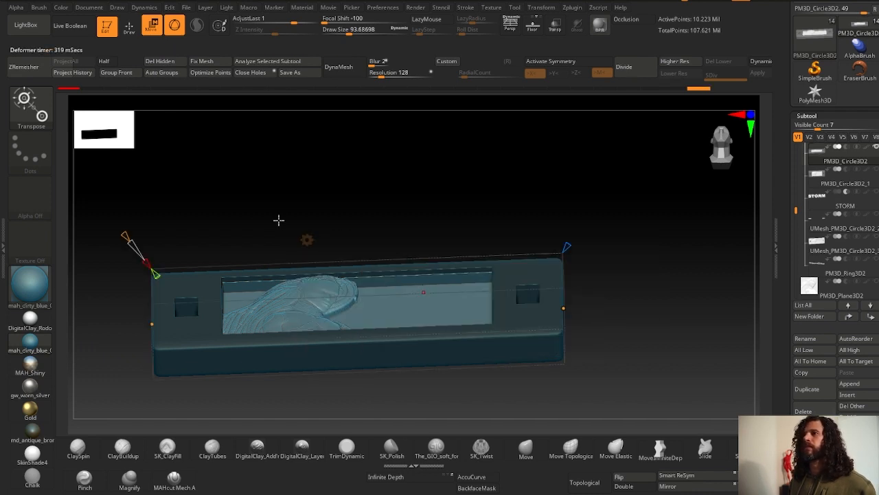
pyautogui.moveTo(305, 220); pyautogui.dragTo(212, 270)
pyautogui.click(333, 237)
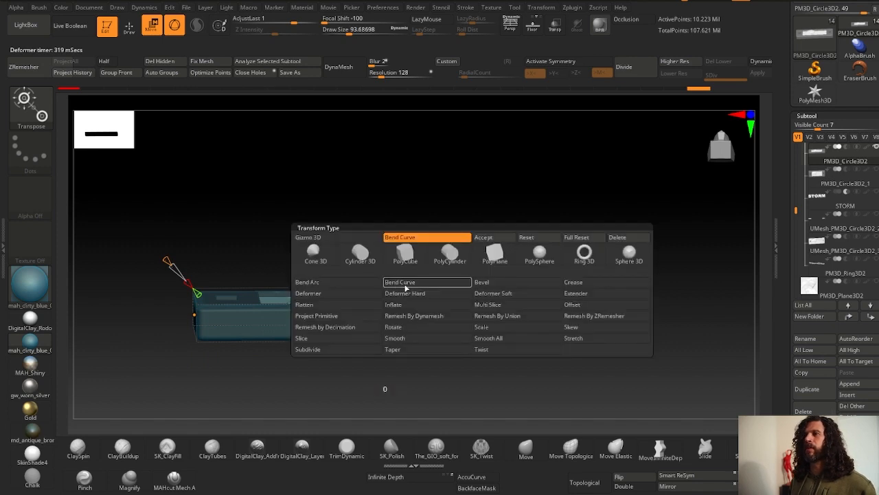
pyautogui.click(336, 287)
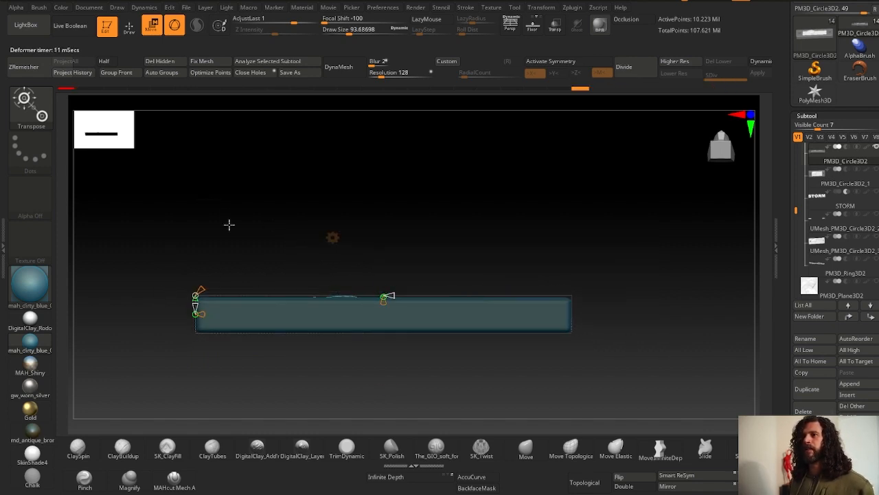
pyautogui.keyDown('ctrl'); pyautogui.moveTo(212, 189); pyautogui.dragTo(251, 219); pyautogui.keyUp('ctrl')
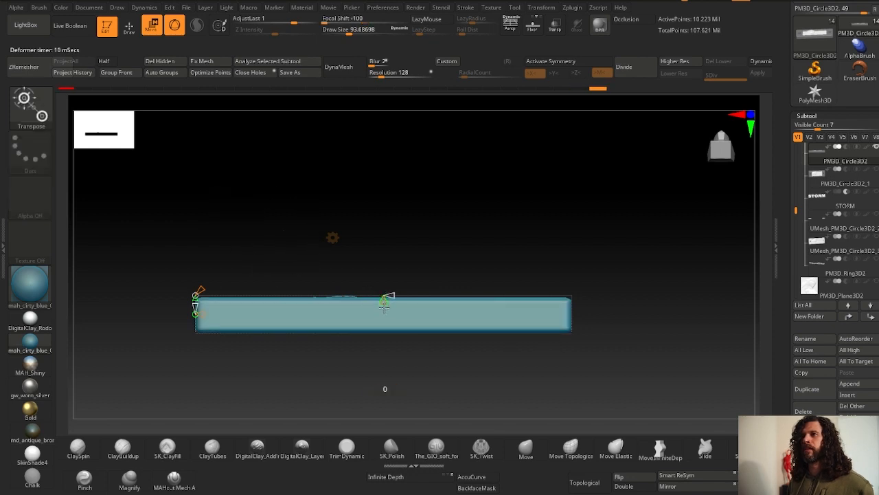
pyautogui.moveTo(383, 307); pyautogui.dragTo(384, 313)
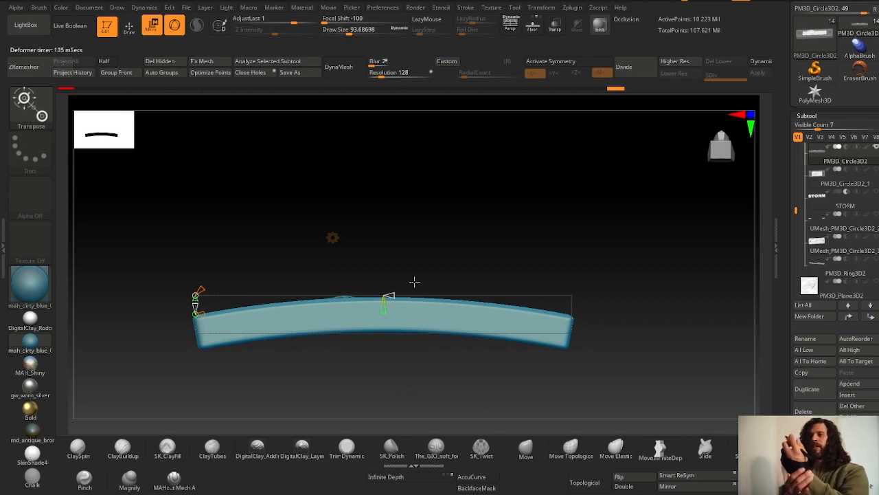
# - Adjust the Bend Curve handles to refine the tag's arc
pyautogui.keyDown('ctrl'); pyautogui.moveTo(414, 307); pyautogui.dragTo(413, 312, button='right'); pyautogui.keyUp('ctrl')
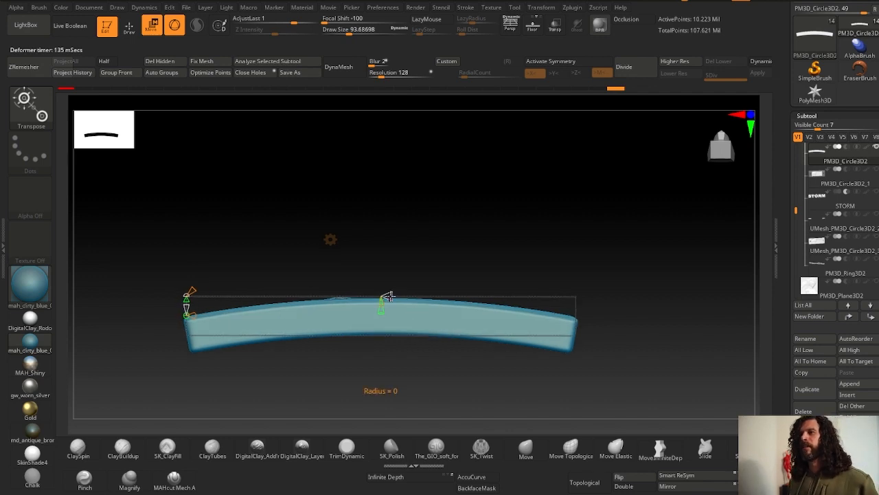
pyautogui.moveTo(389, 295); pyautogui.dragTo(392, 296)
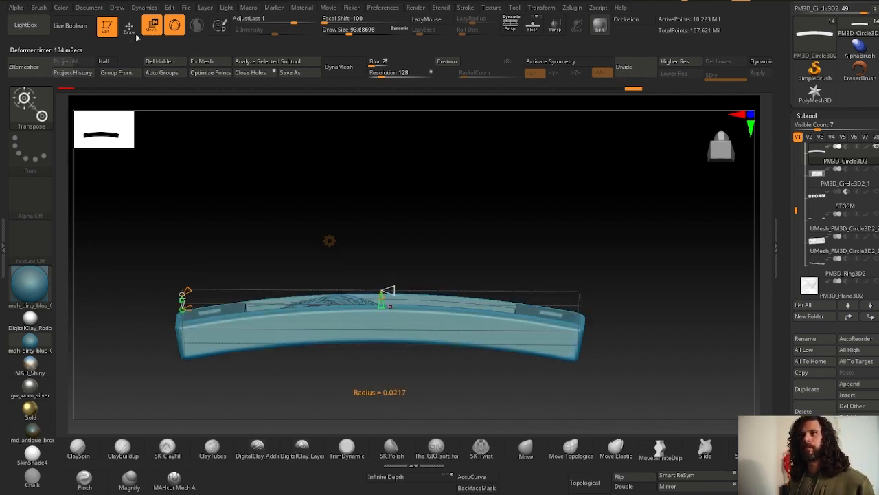
# - Leave the transform gizmo and frame the tag's front view
pyautogui.click(129, 28)
pyautogui.moveTo(226, 172); pyautogui.dragTo(320, 226)
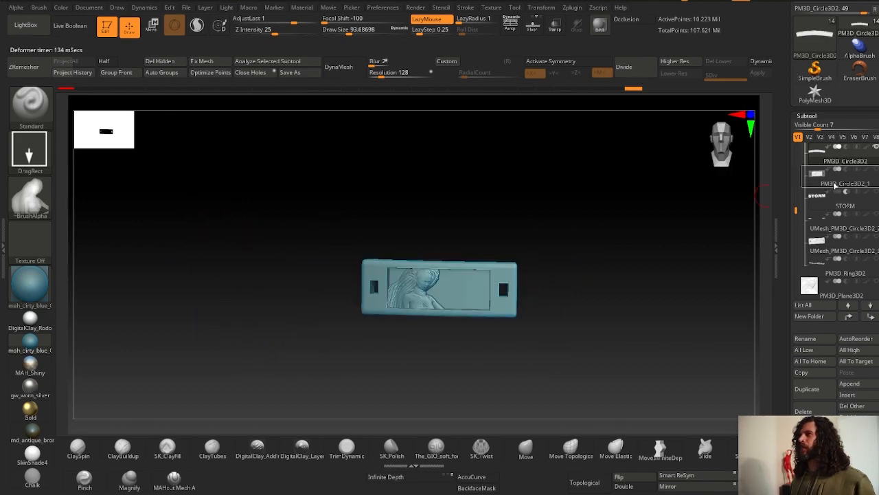
pyautogui.moveTo(869, 154)
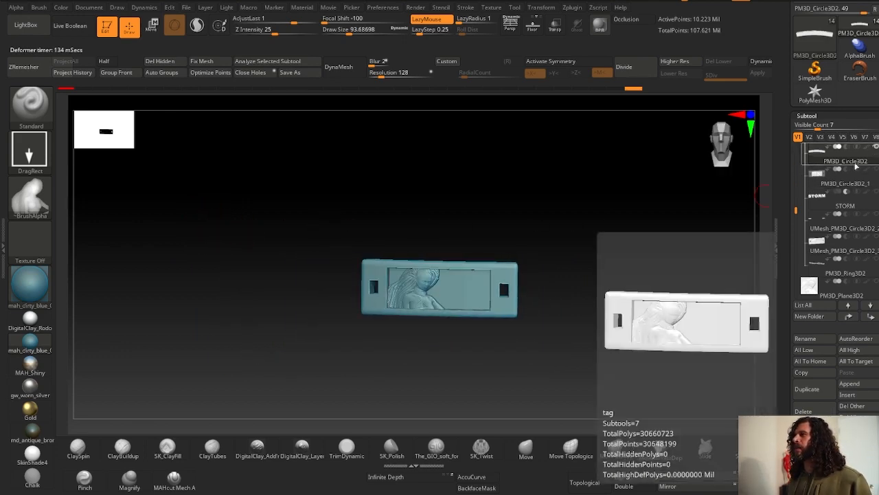
pyautogui.press('f')
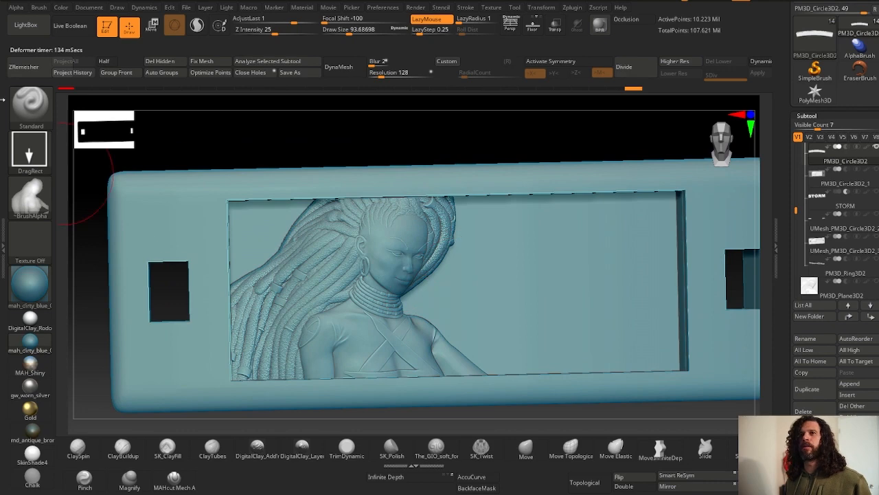
# - Select the ContrastTarget brush and reduce its draw size to about 44
pyautogui.click(29, 104)
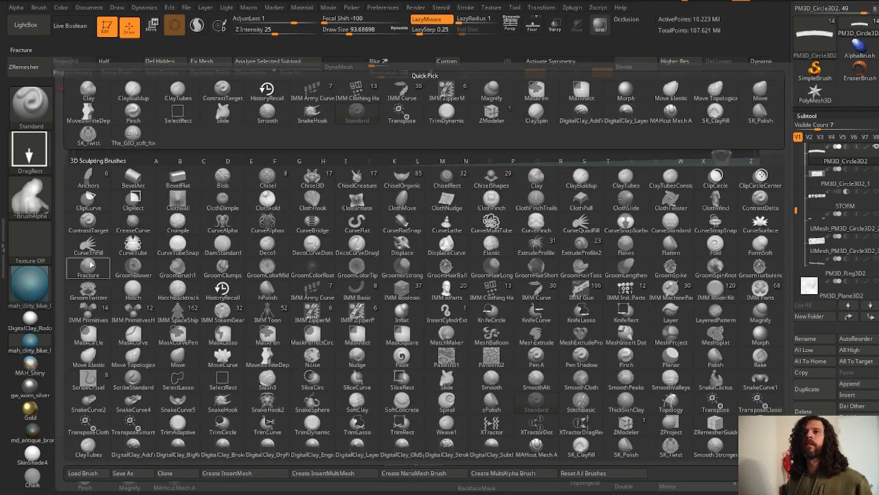
pyautogui.click(88, 220)
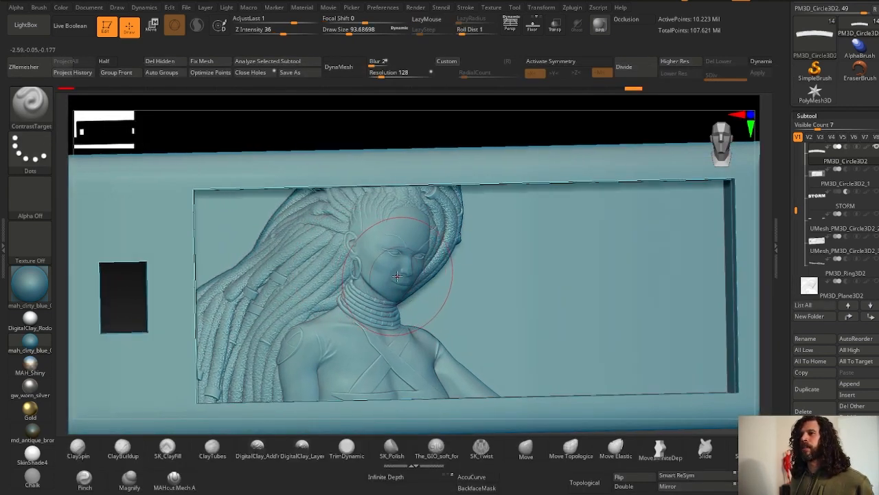
pyautogui.press('space')
pyautogui.moveTo(390, 266); pyautogui.dragTo(380, 266)
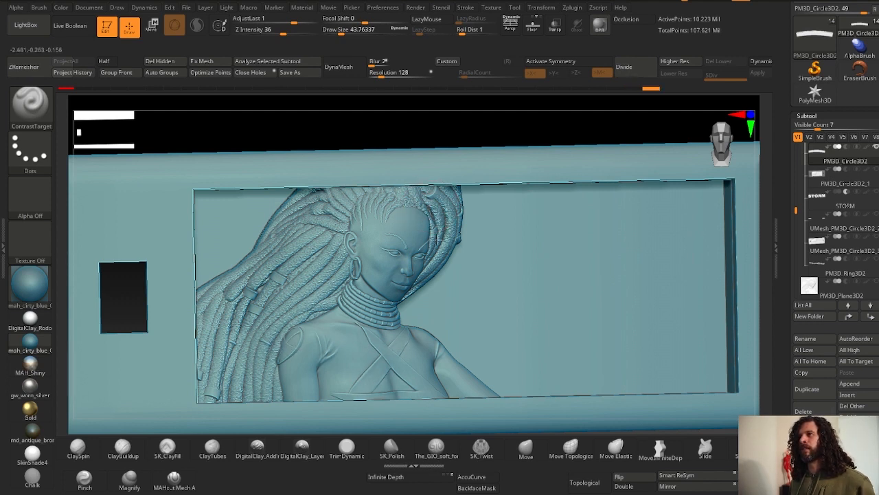
# - Inspect the stamped relief and STORM text on the tag from several angles and zoom levels
pyautogui.moveTo(413, 214); pyautogui.dragTo(282, 275)
pyautogui.press('f')
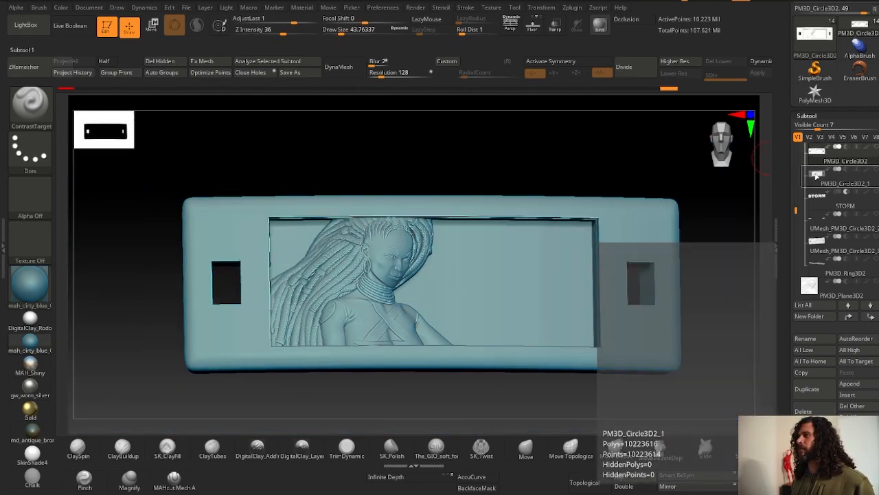
pyautogui.click(816, 178)
pyautogui.press('f')
pyautogui.press('f')
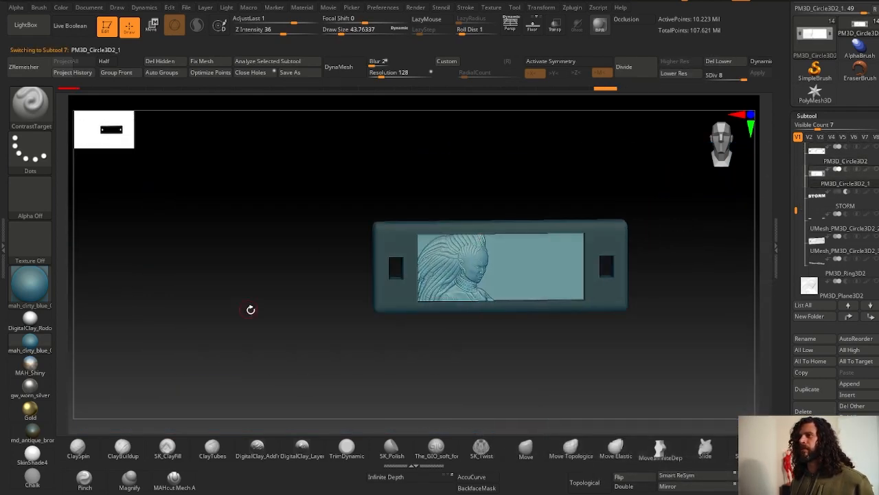
pyautogui.keyDown('shift'); pyautogui.moveTo(250, 309); pyautogui.dragTo(377, 281); pyautogui.keyUp('shift')
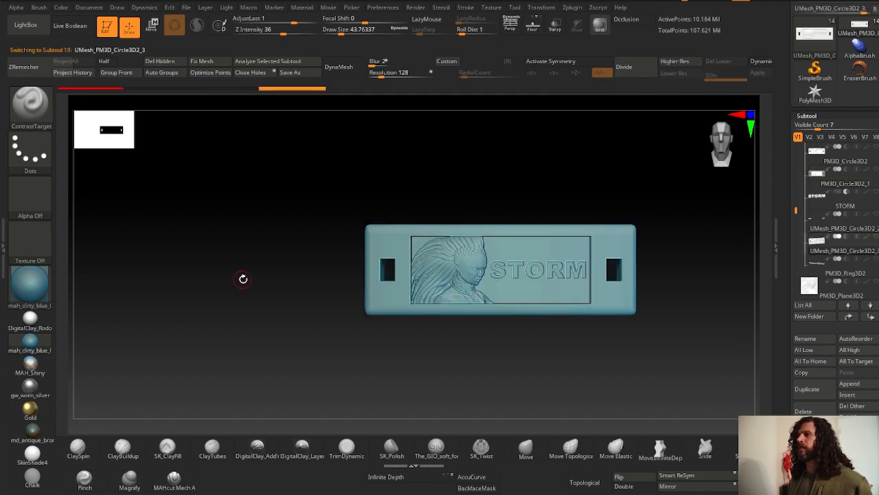
pyautogui.moveTo(304, 270); pyautogui.dragTo(152, 306)
pyautogui.moveTo(247, 315)
pyautogui.mouseDown()
pyautogui.moveTo(255, 318)
pyautogui.moveTo(200, 278)
pyautogui.moveTo(205, 309)
pyautogui.moveTo(254, 301)
pyautogui.moveTo(216, 301)
pyautogui.mouseUp()
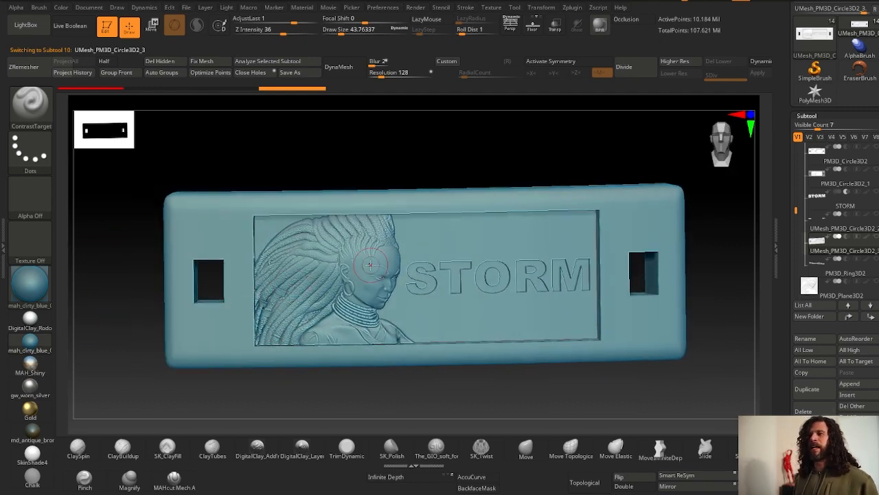
pyautogui.keyDown('alt'); pyautogui.moveTo(371, 265); pyautogui.dragTo(367, 299, button='right'); pyautogui.keyUp('alt')
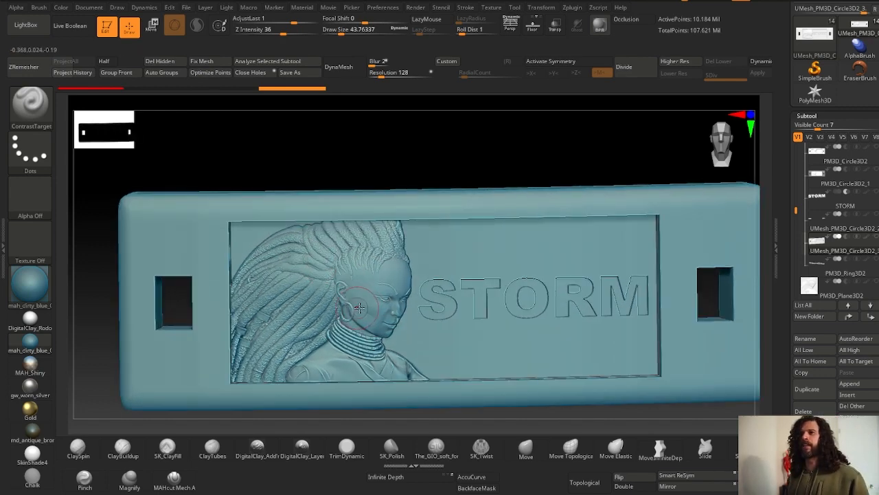
pyautogui.keyDown('ctrl'); pyautogui.moveTo(398, 341); pyautogui.dragTo(401, 317, button='right'); pyautogui.keyUp('ctrl')
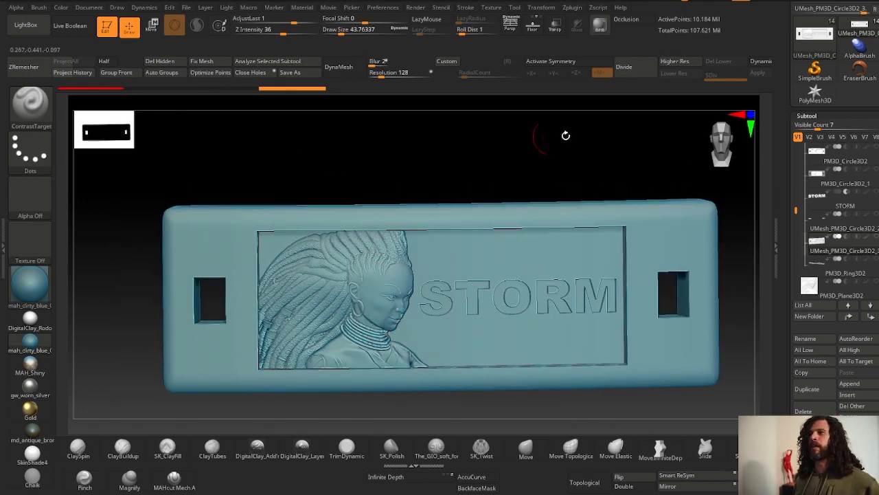
# - Select the PM3D_Plane3D1 relief subtool and make the PM3D_Plane3D1_2 relief visible alongside it
pyautogui.click(818, 262)
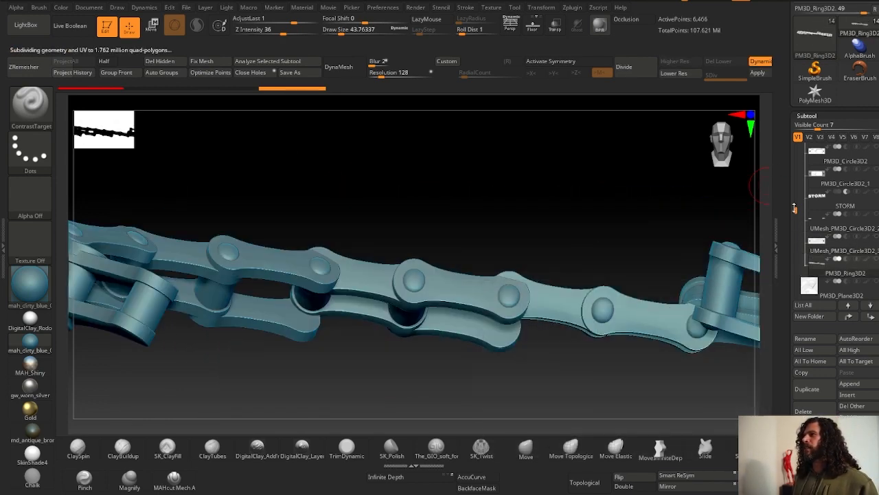
pyautogui.click(820, 246)
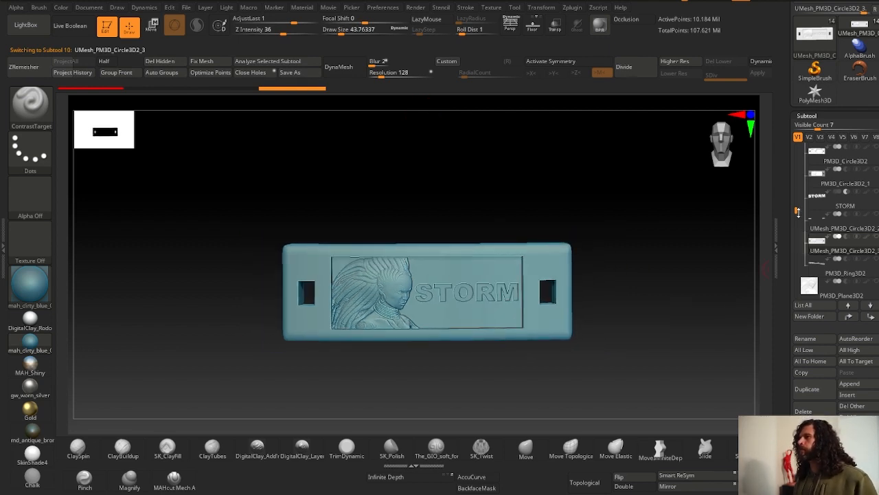
pyautogui.moveTo(797, 212); pyautogui.dragTo(797, 147)
pyautogui.click(809, 178)
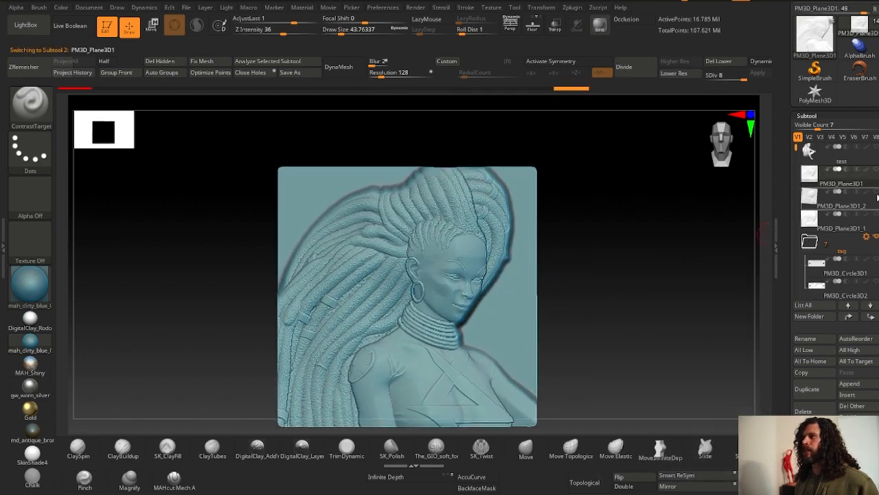
pyautogui.click(876, 170)
pyautogui.click(876, 193)
# - Select the PM3D_Plane3D1_2 relief and move it forward beside the first relief with the gizmo
pyautogui.keyDown('alt'); pyautogui.moveTo(695, 335); pyautogui.dragTo(678, 304); pyautogui.keyUp('alt')
pyautogui.click(810, 200)
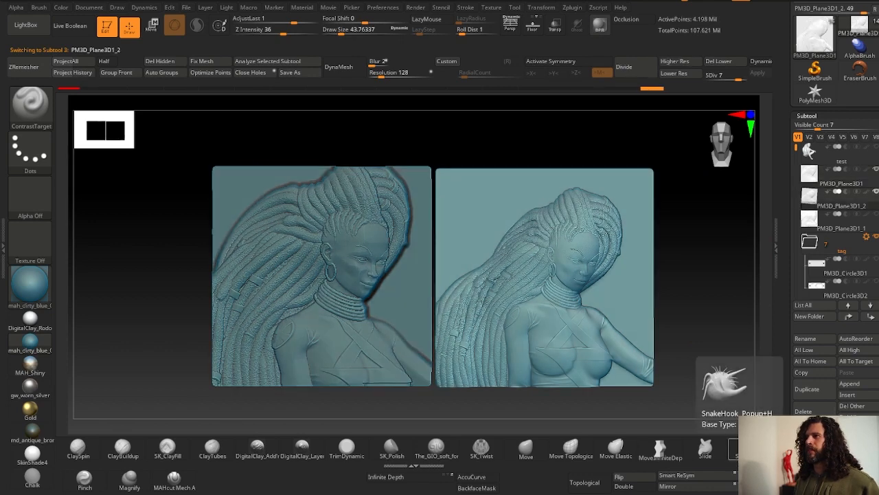
pyautogui.keyDown('alt'); pyautogui.moveTo(728, 315); pyautogui.dragTo(771, 312); pyautogui.keyUp('alt')
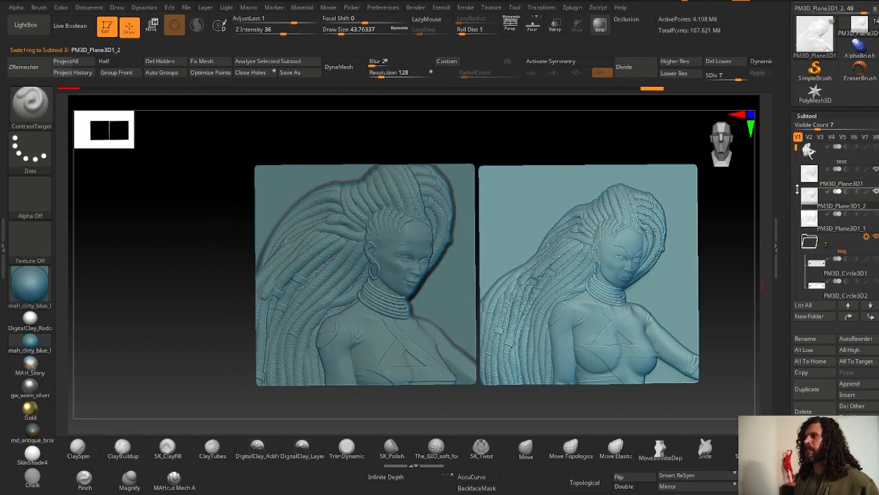
pyautogui.click(630, 90)
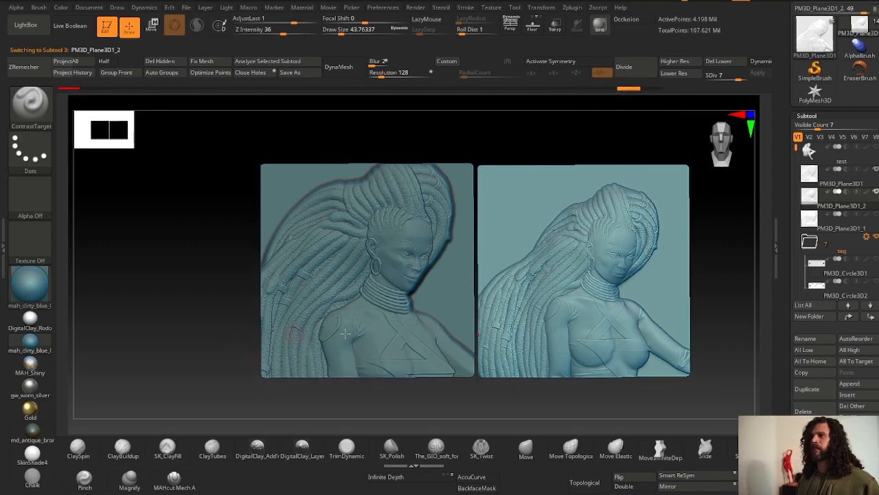
pyautogui.click(152, 29)
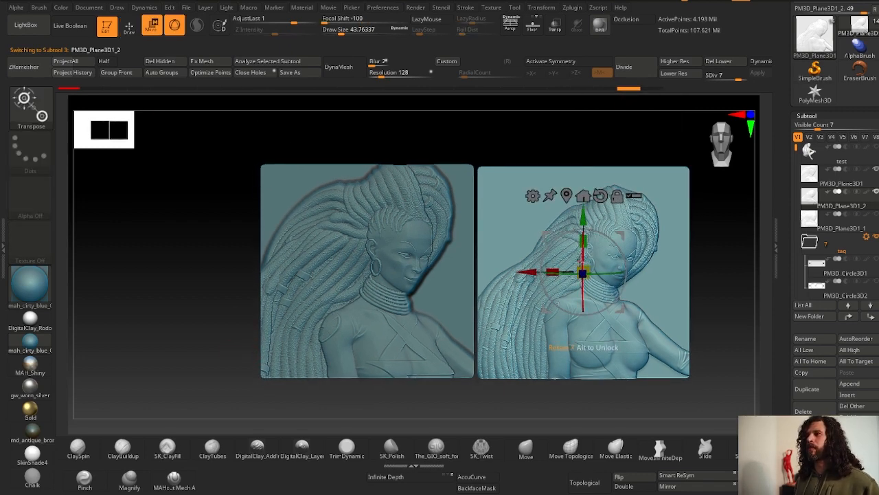
pyautogui.moveTo(576, 255); pyautogui.dragTo(549, 267)
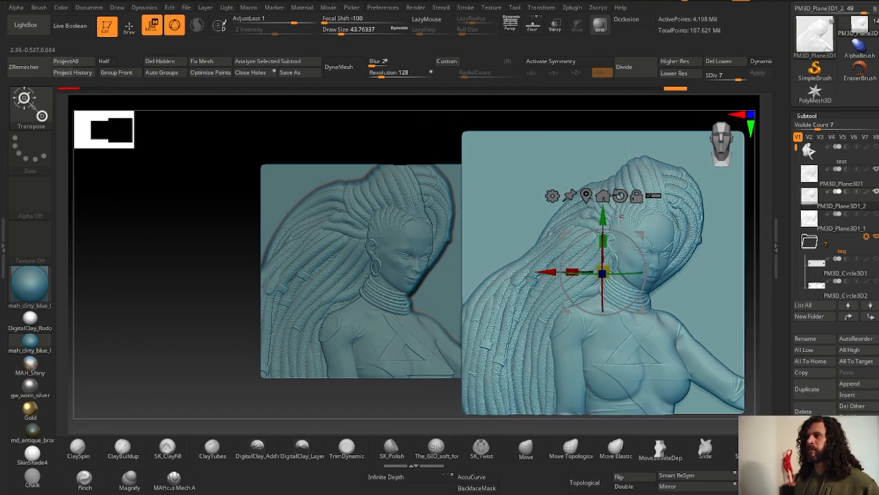
pyautogui.moveTo(602, 211); pyautogui.dragTo(602, 218)
pyautogui.keyDown('alt'); pyautogui.moveTo(479, 294); pyautogui.dragTo(396, 286, button='right'); pyautogui.keyUp('alt')
# - Render the two reliefs side by side with a Best Preview Render
pyautogui.click(129, 29)
pyautogui.keyDown('ctrl'); pyautogui.moveTo(114, 176); pyautogui.dragTo(89, 337, button='right'); pyautogui.keyUp('ctrl')
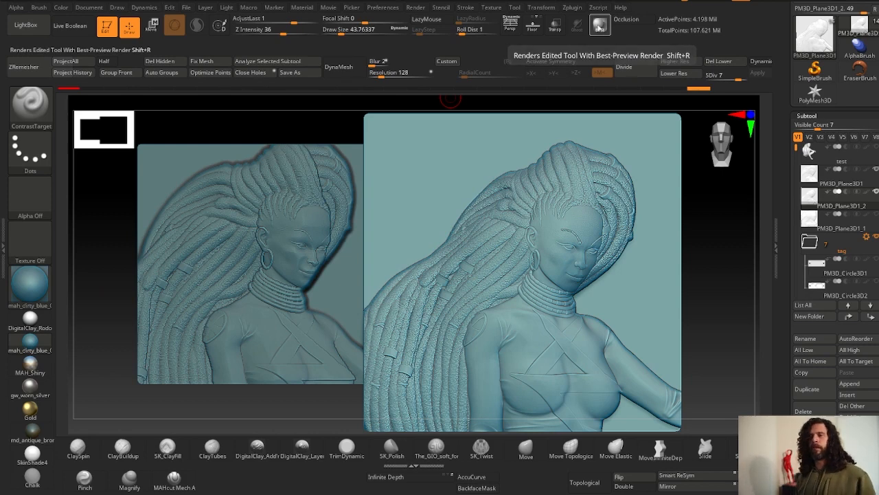
pyautogui.click(599, 26)
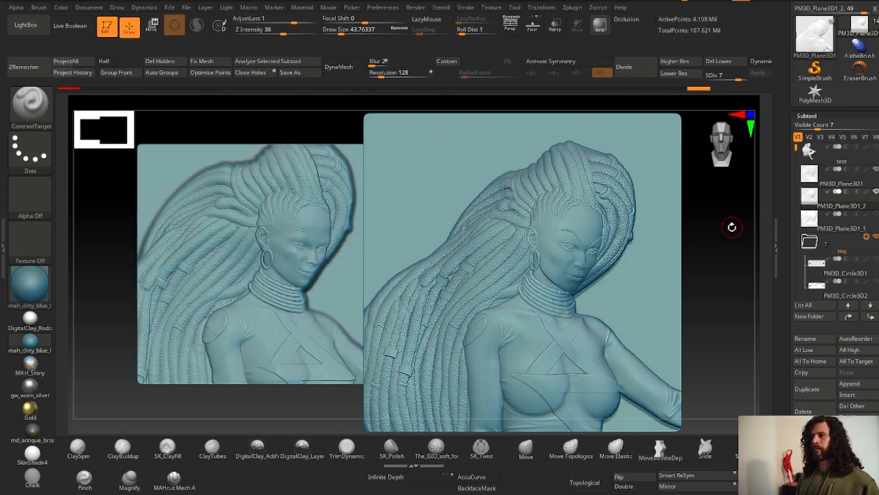